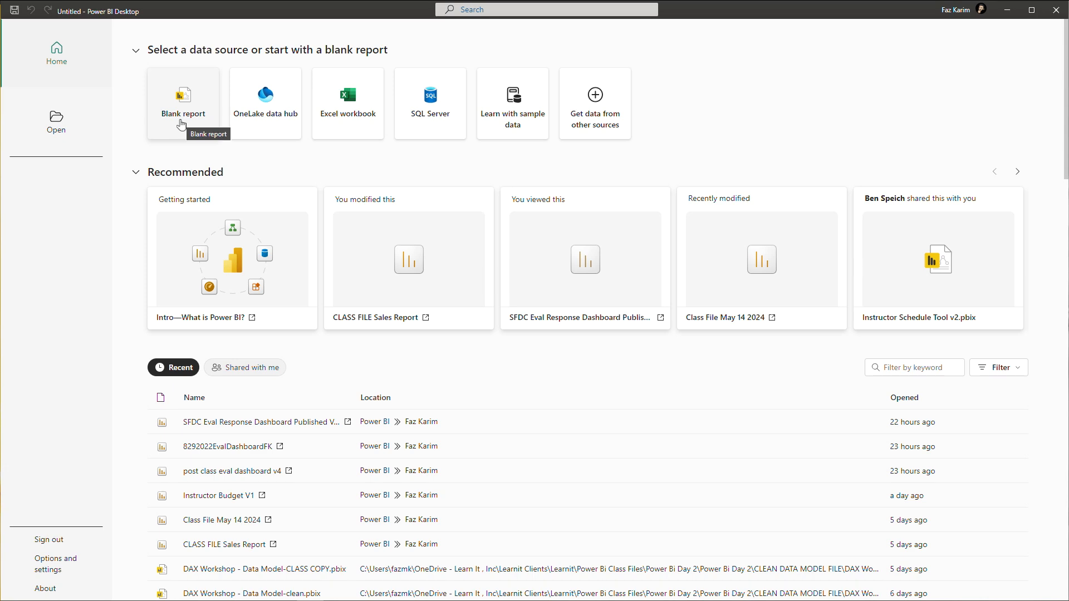
# - Create a blank report and look through its Table, Model and DAX Query views before returning to the Report view
pyautogui.click(181, 124)
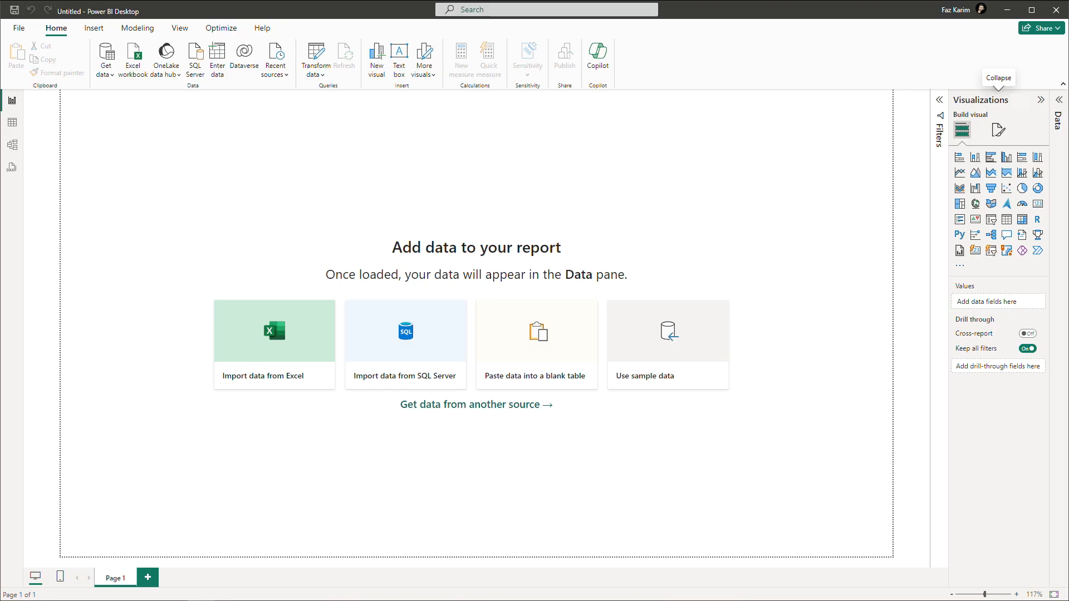
pyautogui.click(13, 124)
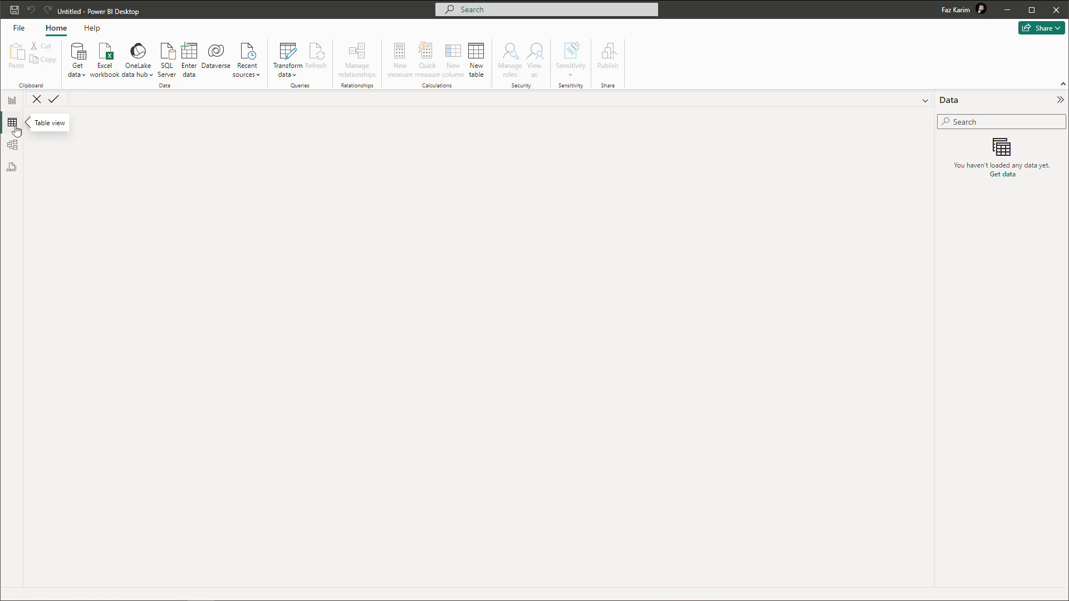
pyautogui.click(12, 146)
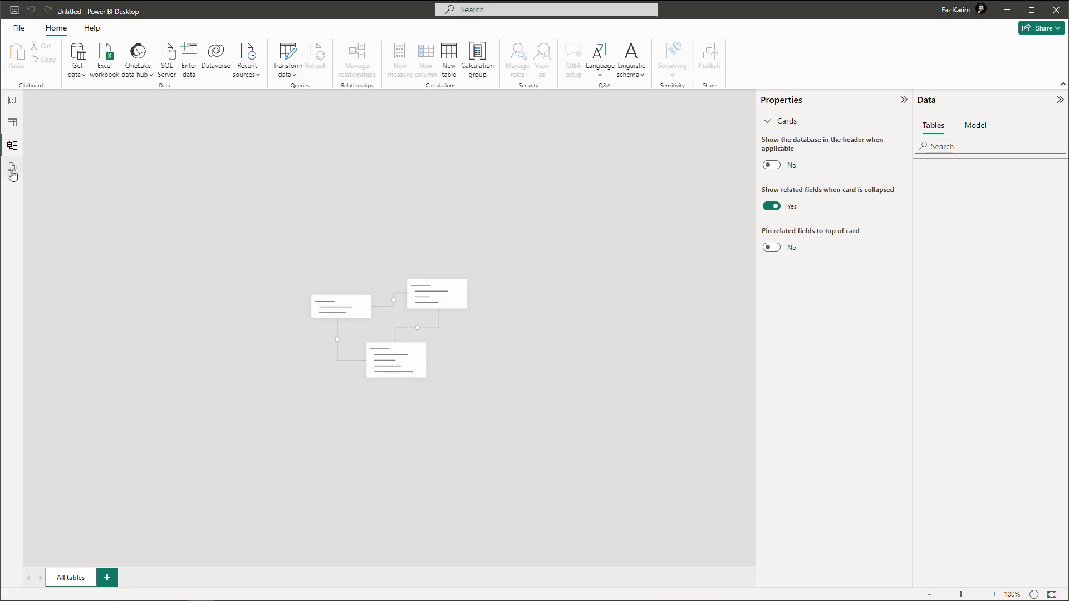
pyautogui.click(11, 168)
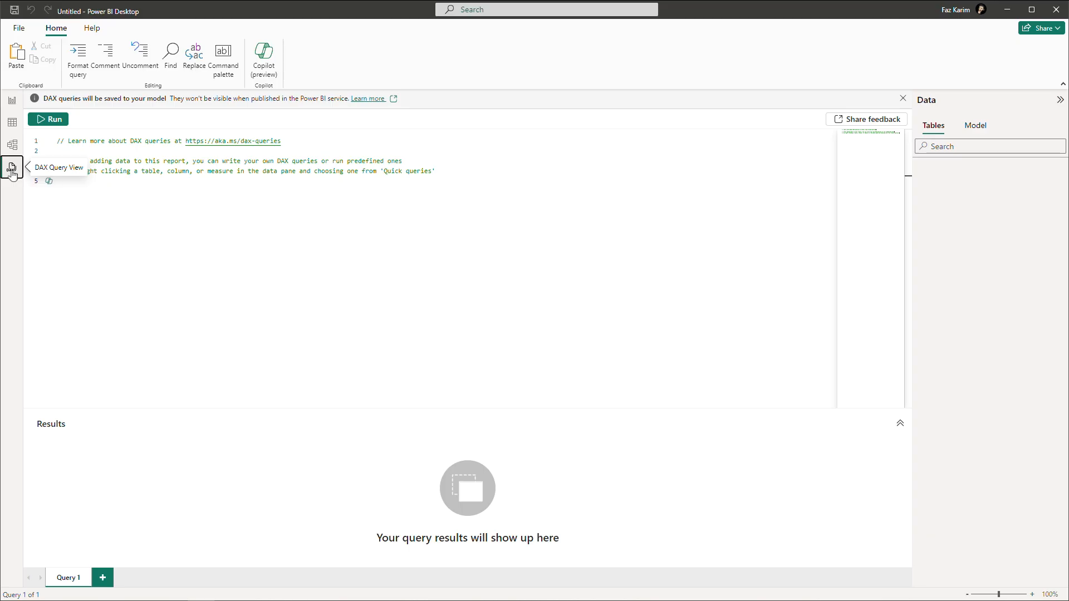
pyautogui.click(12, 105)
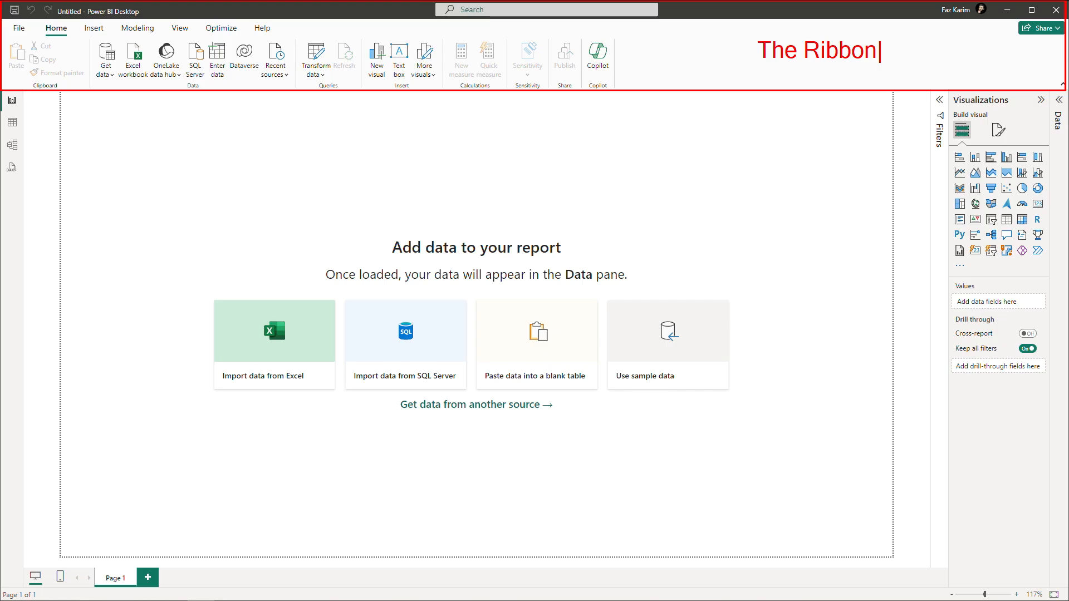
# - Review the commands available for inserting, modeling, viewing, optimizing and getting help in the report
pyautogui.click(93, 32)
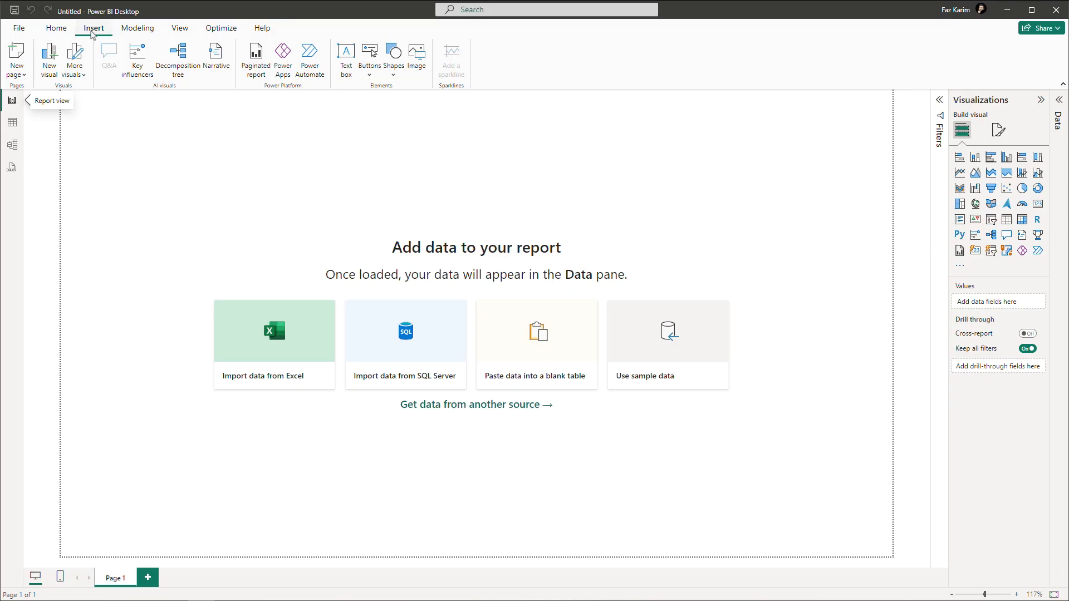
pyautogui.click(134, 33)
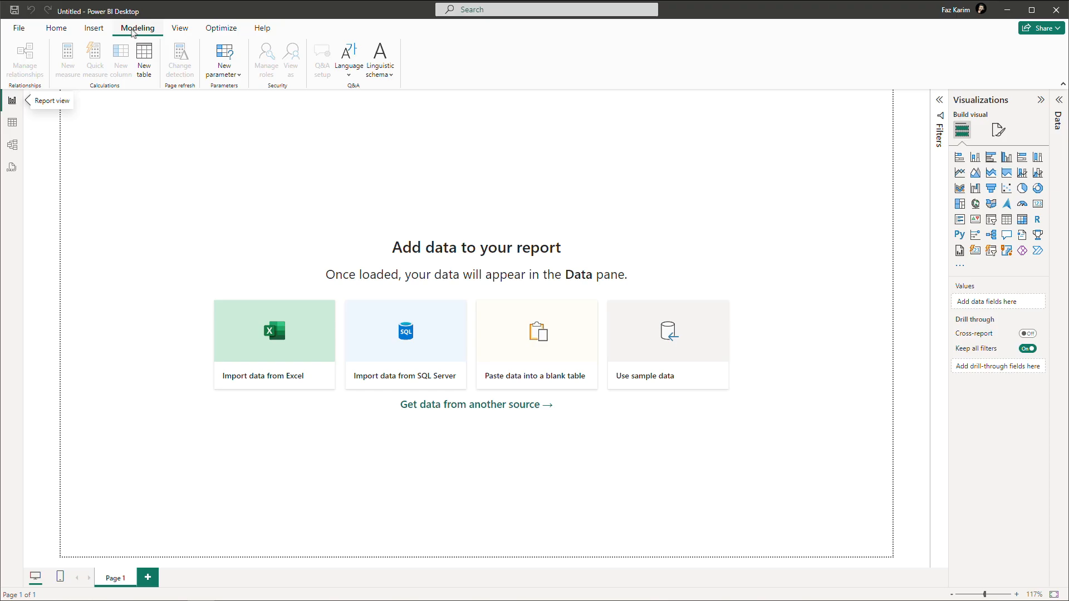
pyautogui.click(184, 32)
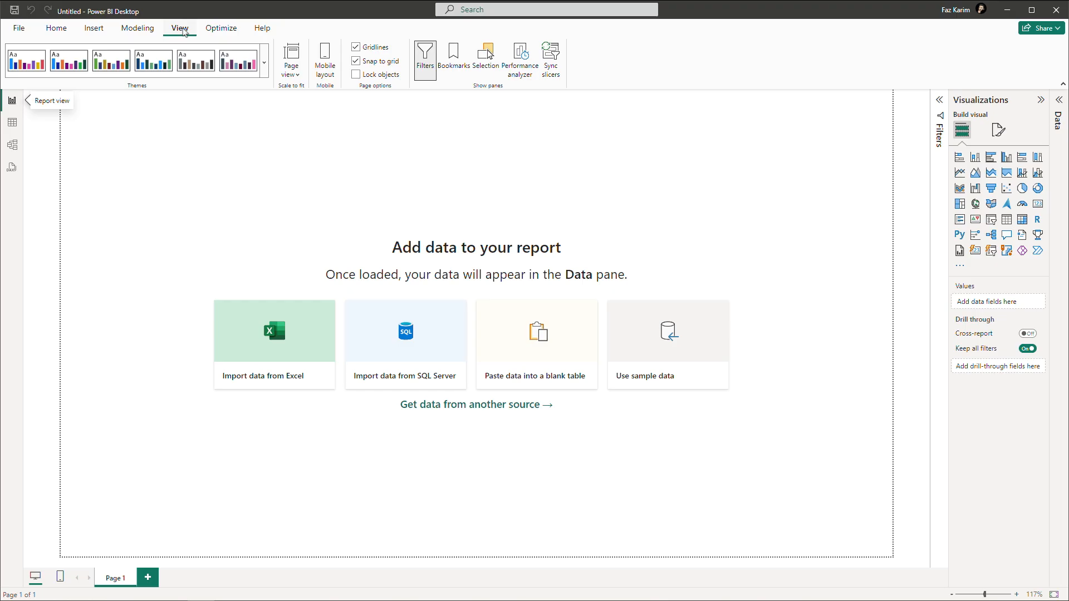
pyautogui.click(223, 34)
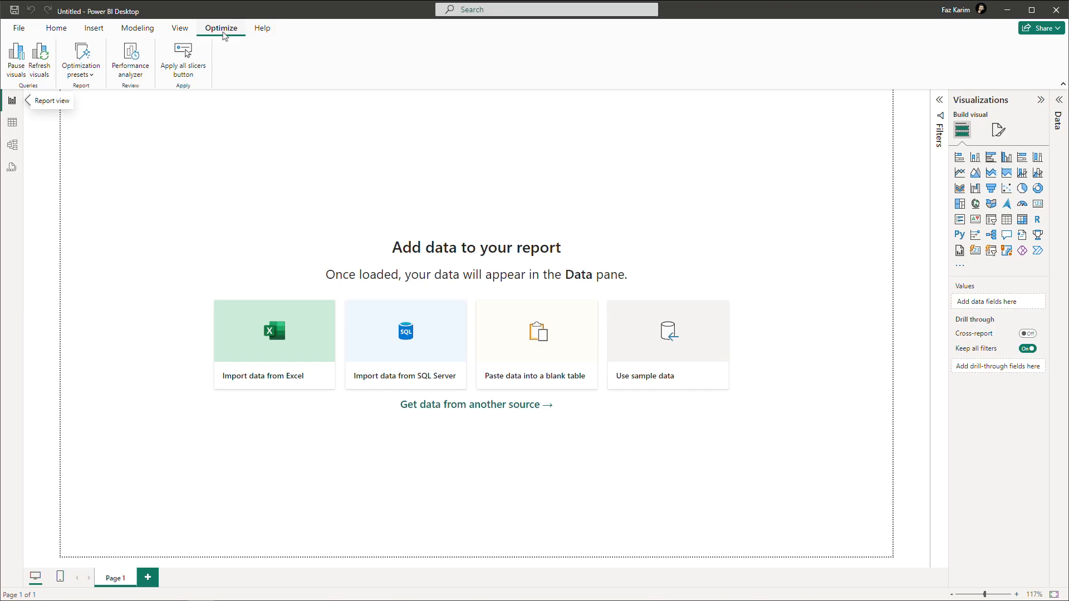
pyautogui.click(261, 29)
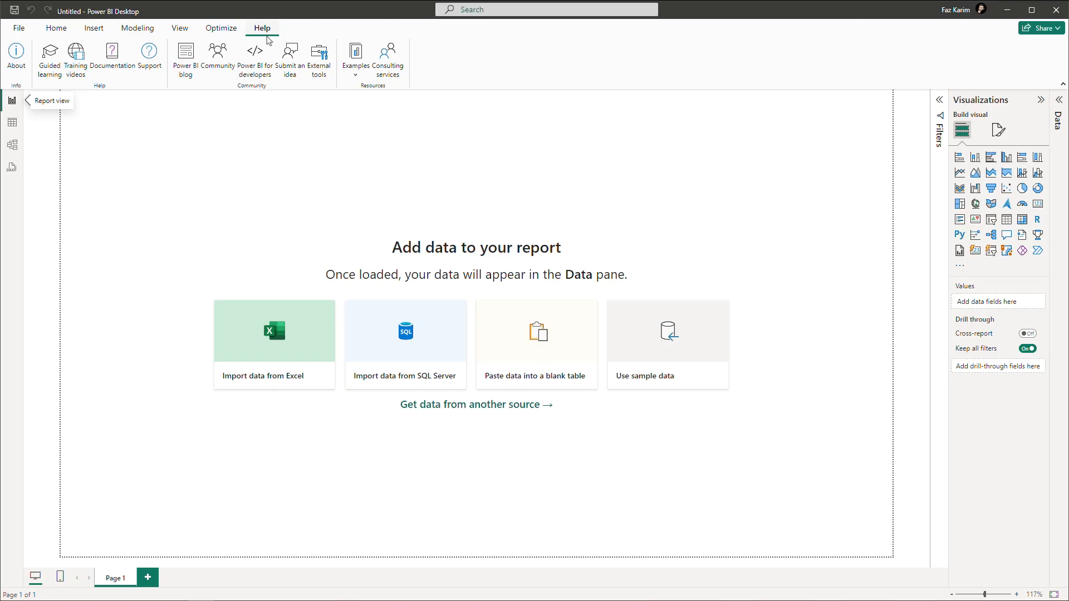
# - Expand the collapsed Filters and Data panes beside the report canvas
pyautogui.click(940, 102)
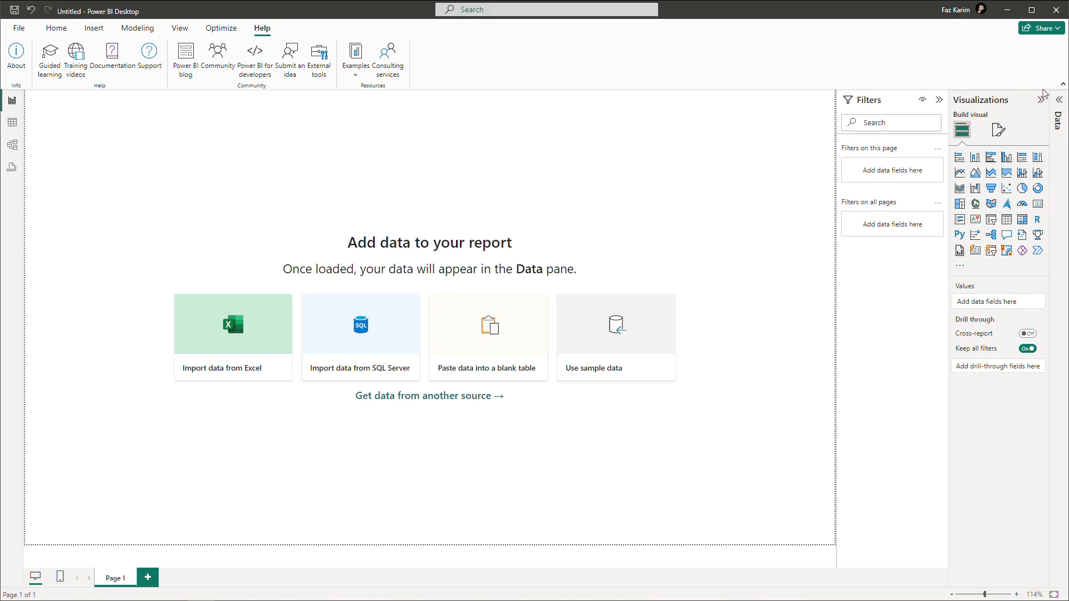
pyautogui.click(1056, 101)
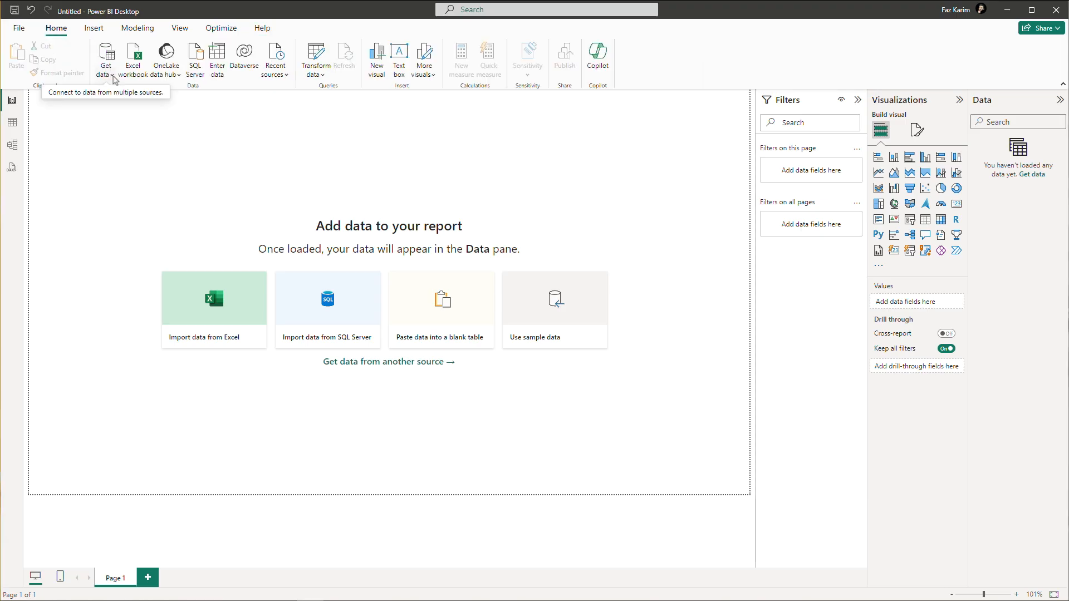
# - Connect to the Excel workbook Power Bi Sample Data Part 1.xlsx in the Power Bi Intro To Data Part 1 folder
pyautogui.click(114, 78)
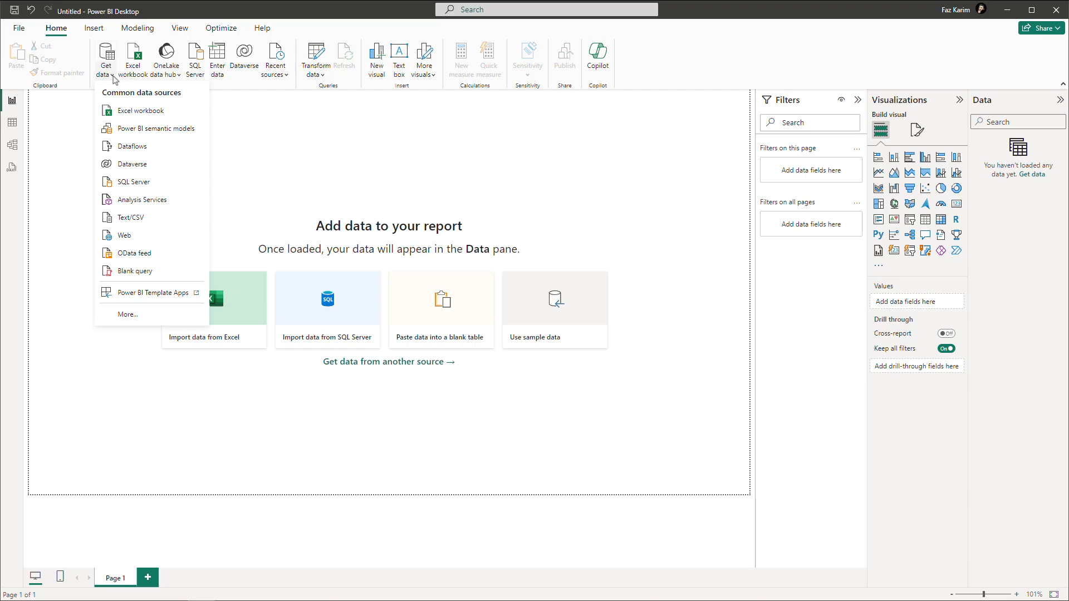
pyautogui.click(120, 110)
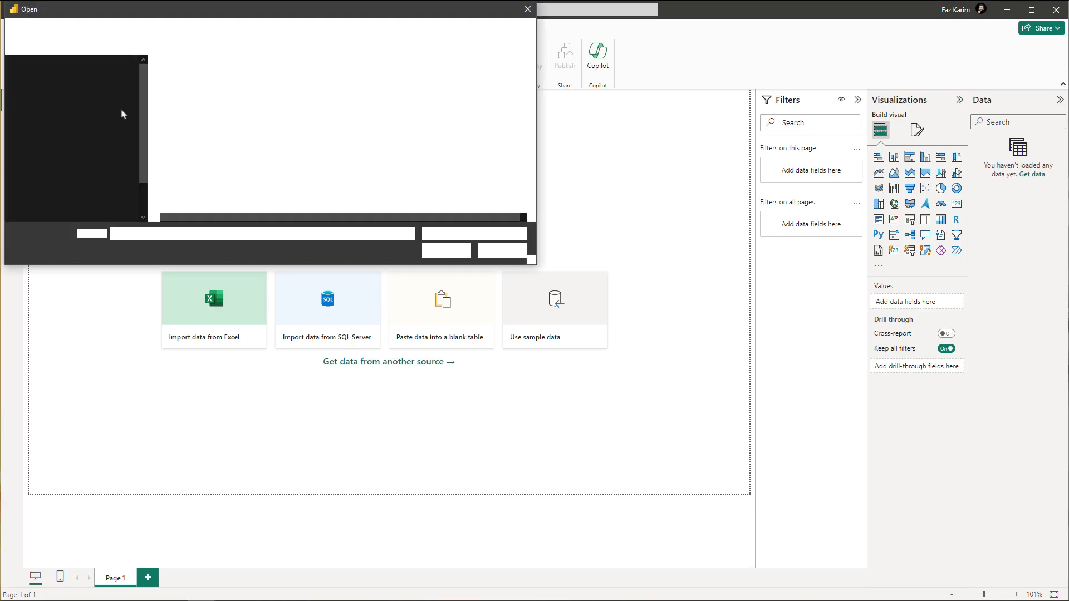
pyautogui.scroll(-3, 94, 139)
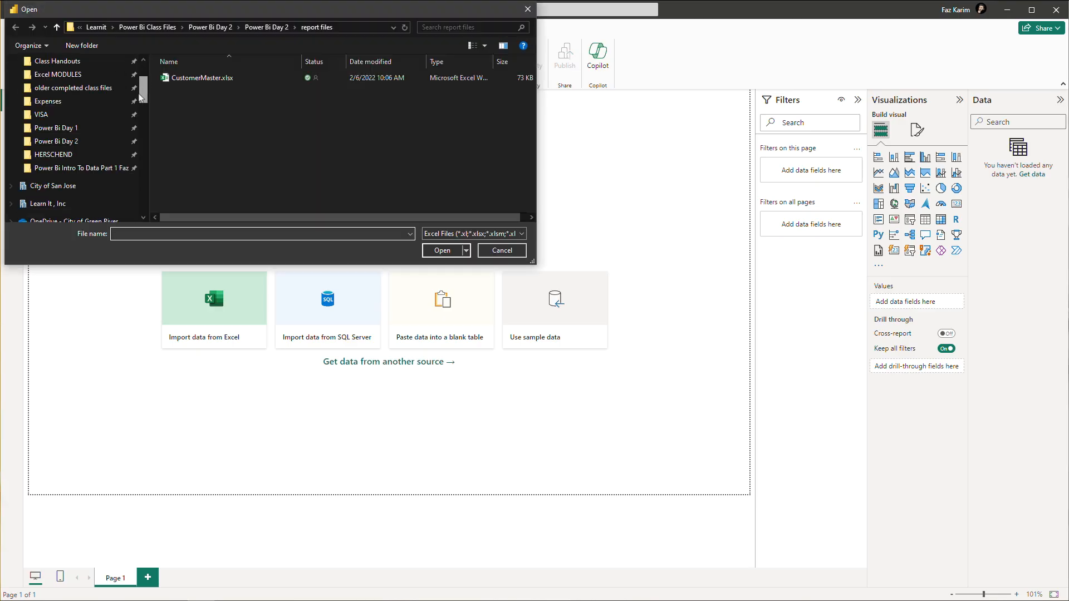
pyautogui.click(90, 143)
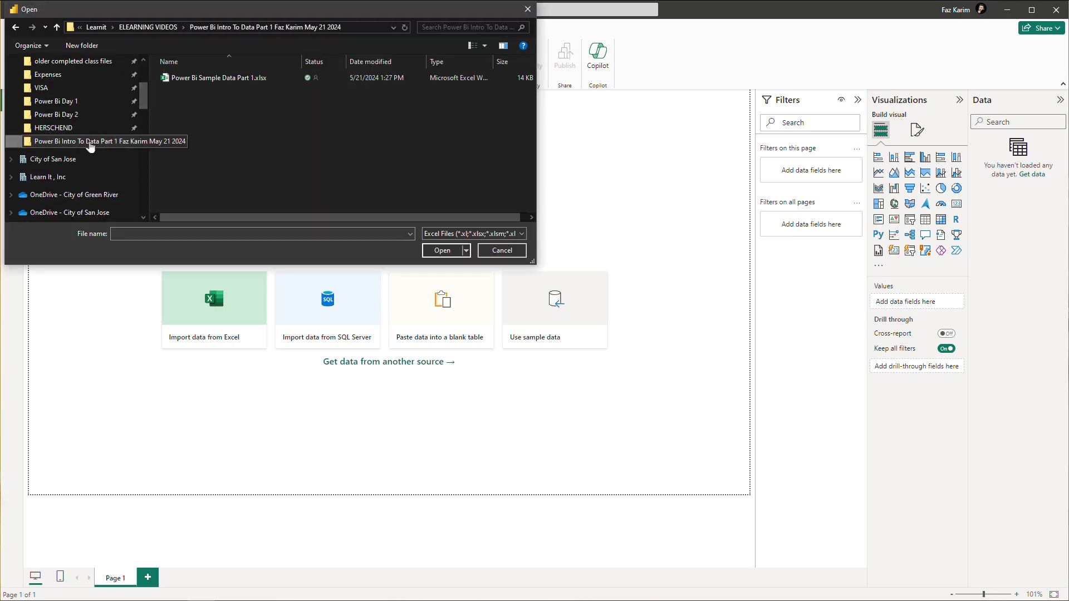
pyautogui.click(200, 85)
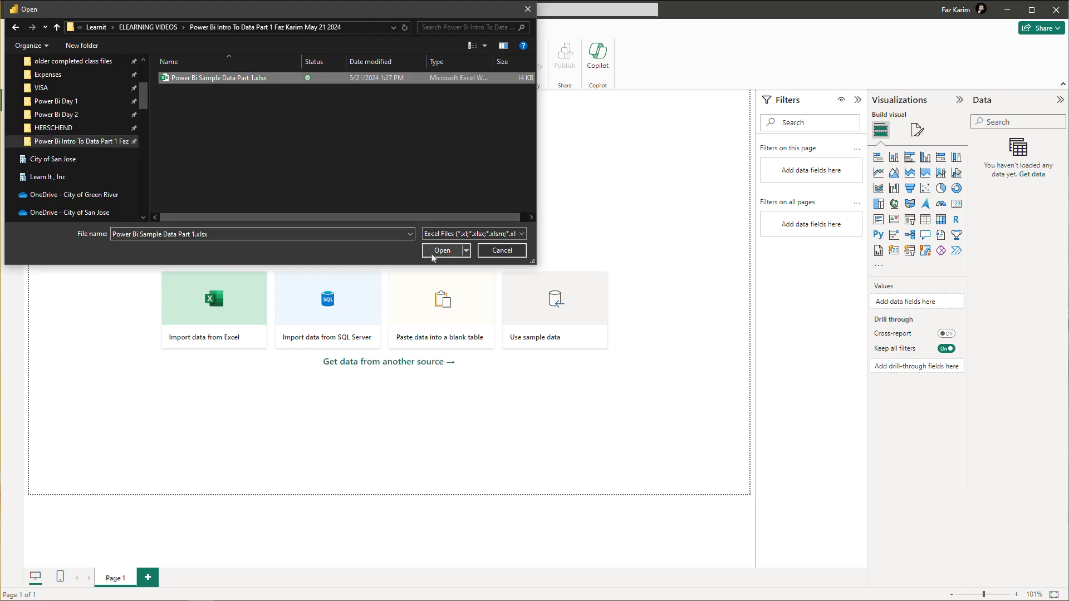
pyautogui.click(432, 253)
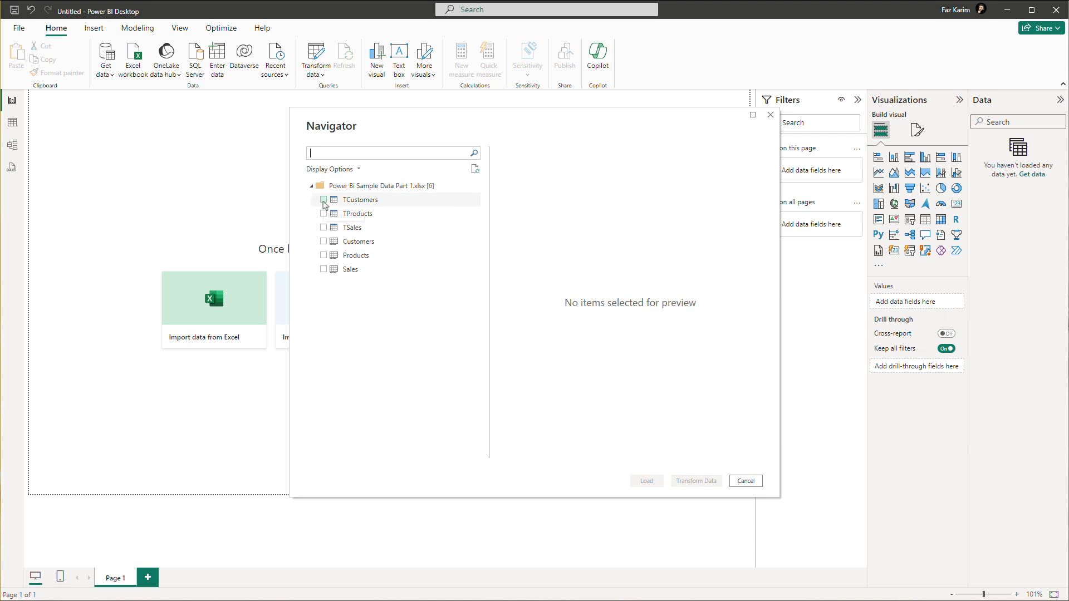
# - Preview the TCustomers and TProducts tables one after the other, leaving both unselected
pyautogui.click(323, 201)
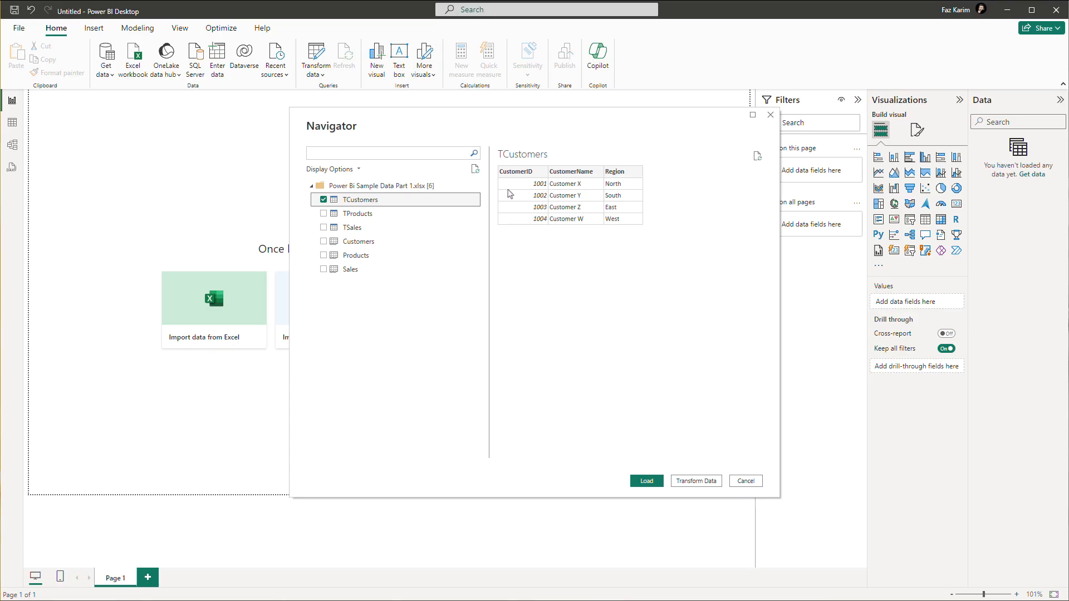
pyautogui.click(324, 200)
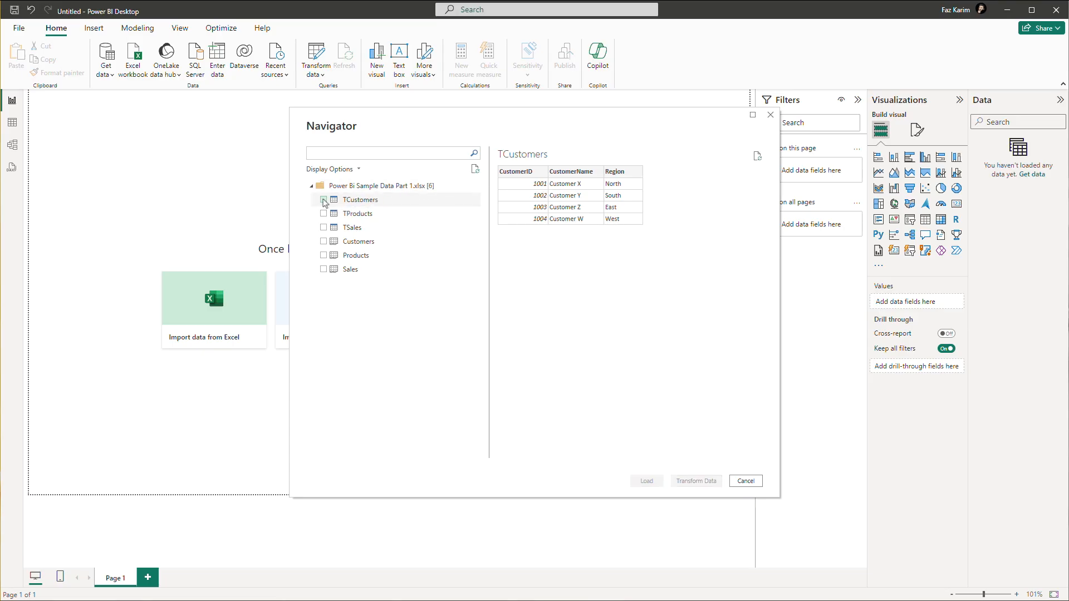
pyautogui.click(324, 214)
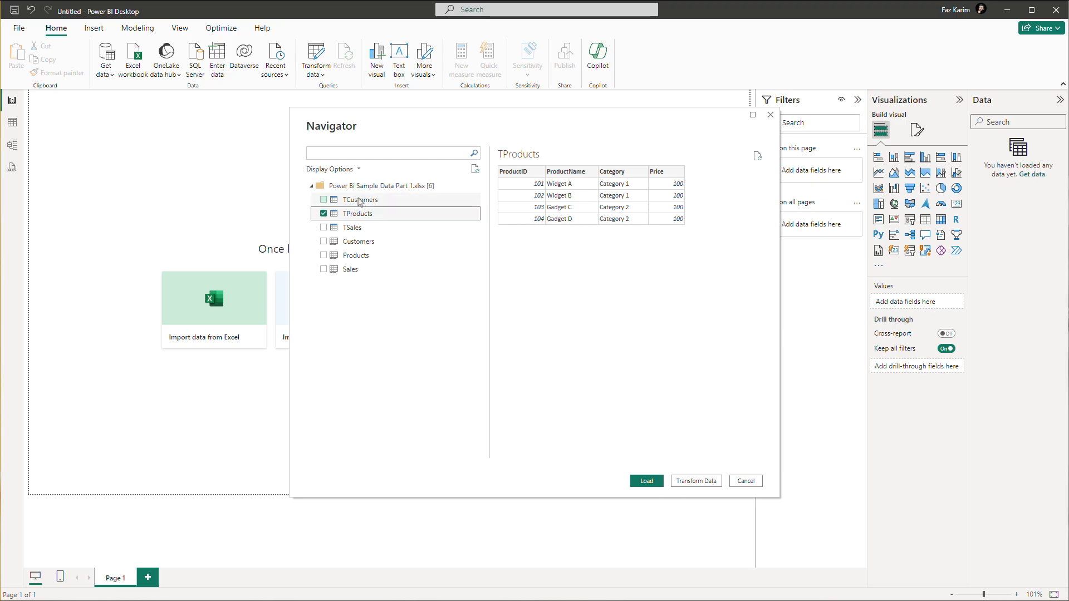
pyautogui.click(324, 214)
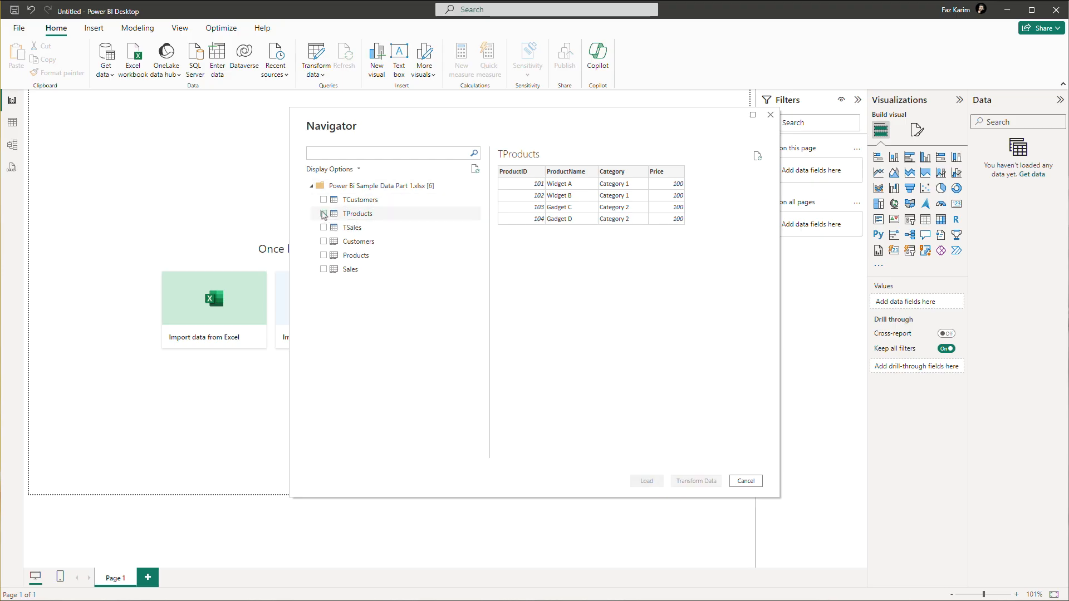
# - Select the TSales, TProducts and TCustomers tables and load them into the report
pyautogui.click(323, 233)
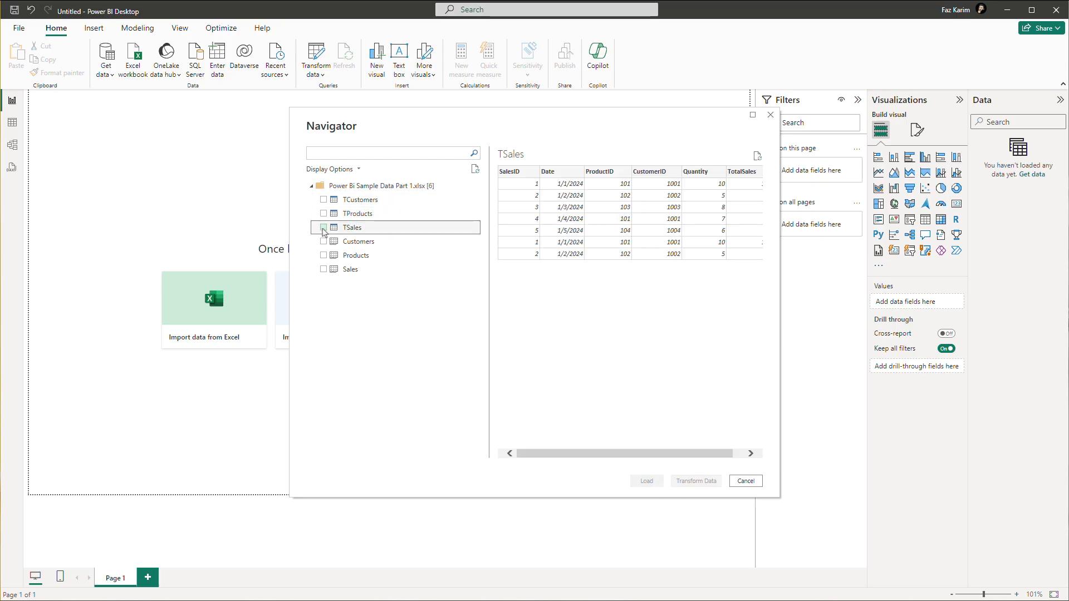
pyautogui.click(323, 228)
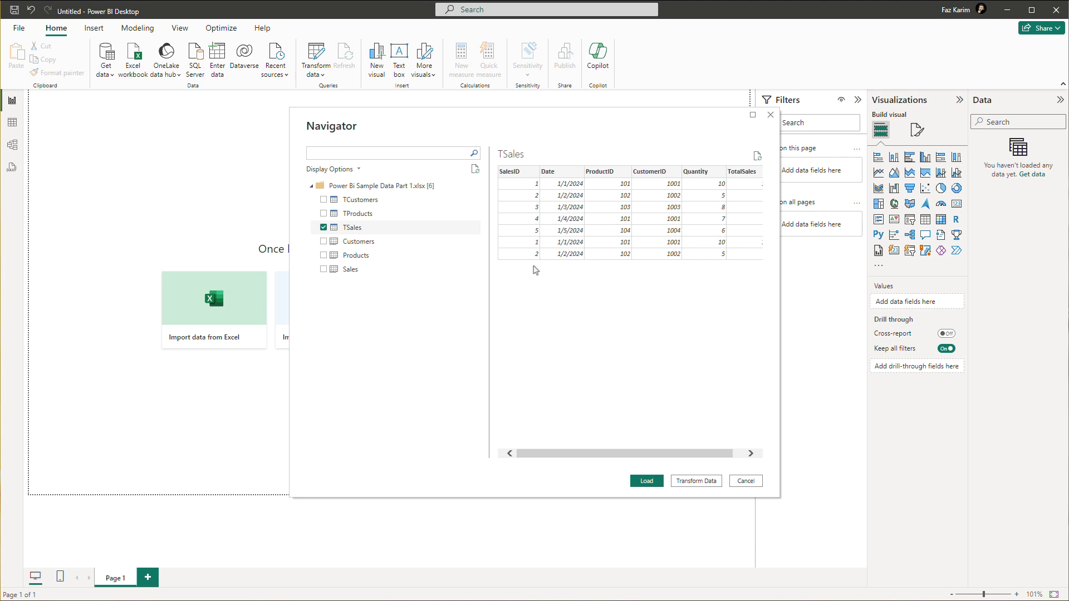
pyautogui.moveTo(545, 455); pyautogui.dragTo(549, 451)
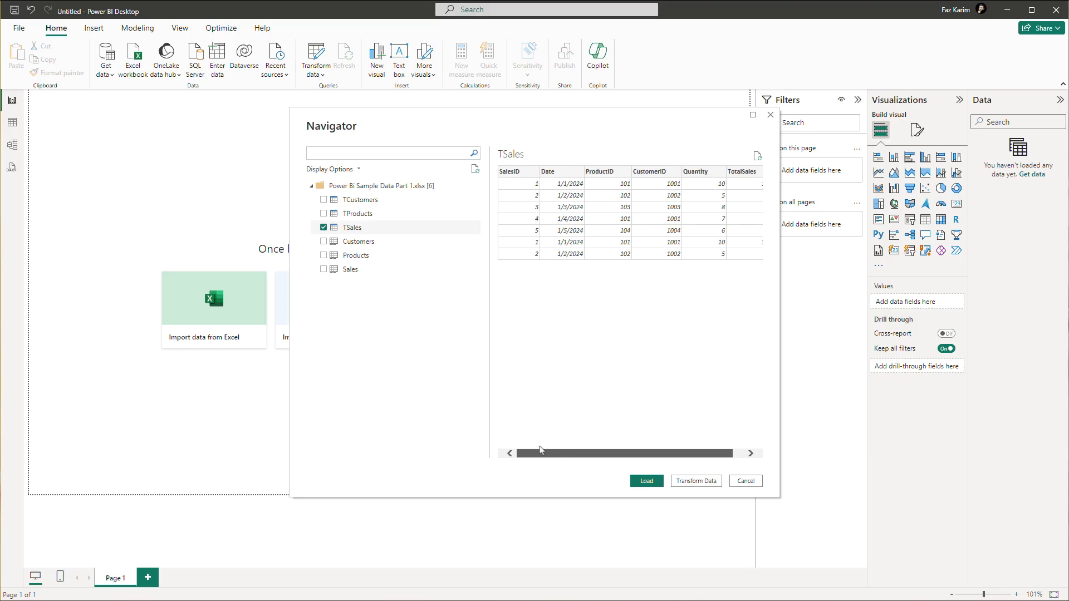
pyautogui.click(324, 214)
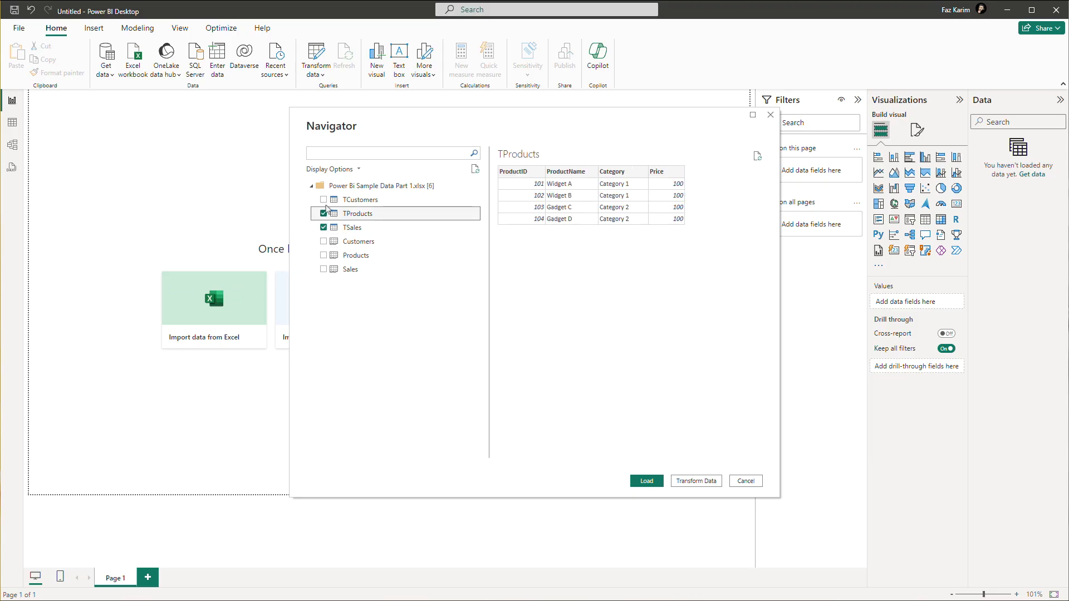
pyautogui.click(324, 199)
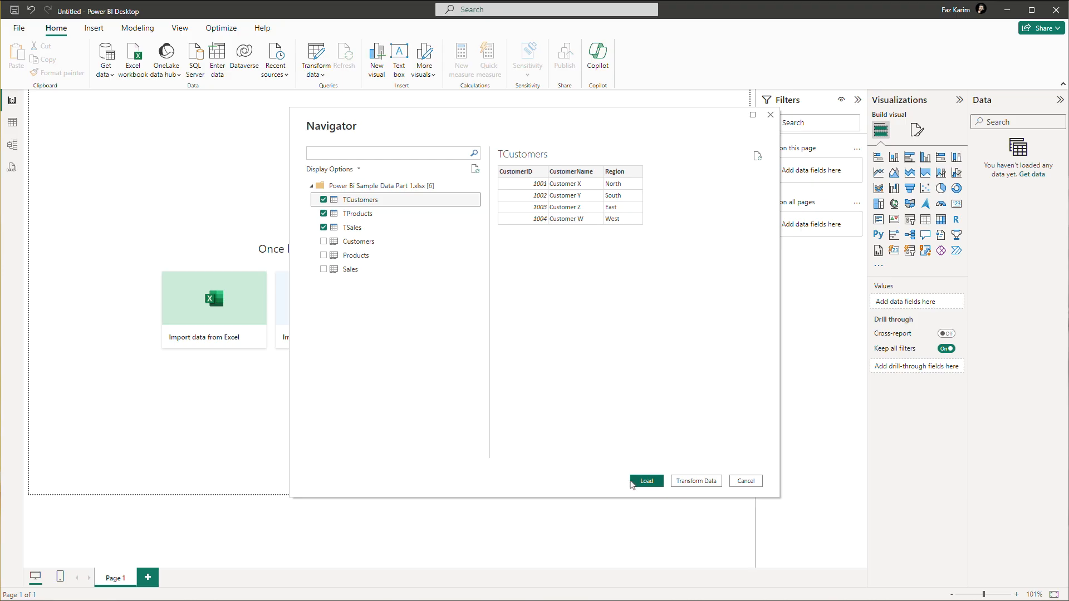
pyautogui.click(646, 481)
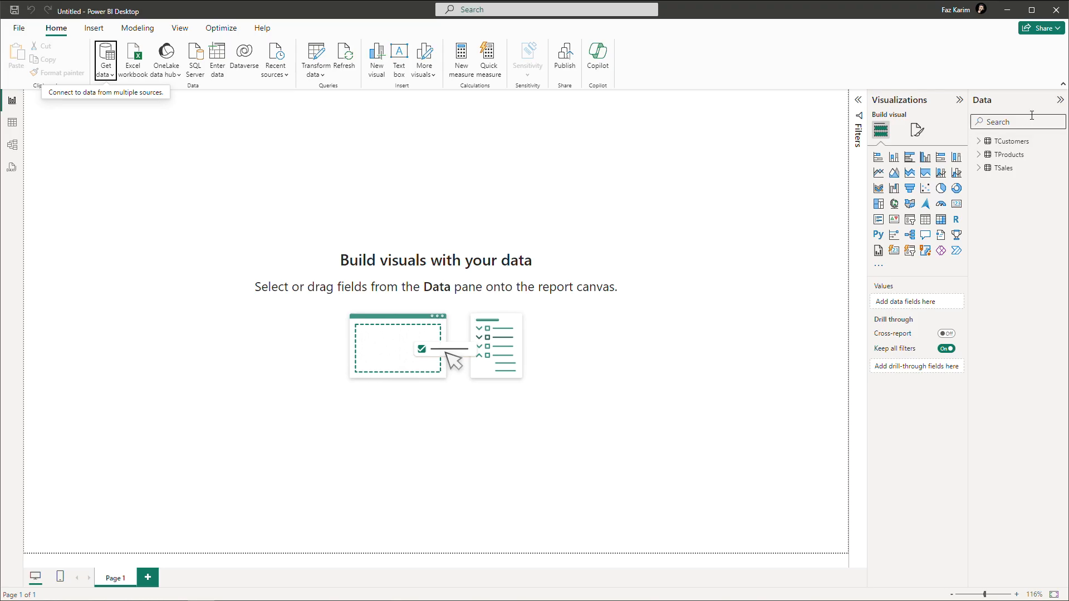
# - Inspect the fields of the loaded TCustomers, TProducts and TSales tables, collapsing each one after viewing it
pyautogui.click(1061, 100)
pyautogui.click(1062, 105)
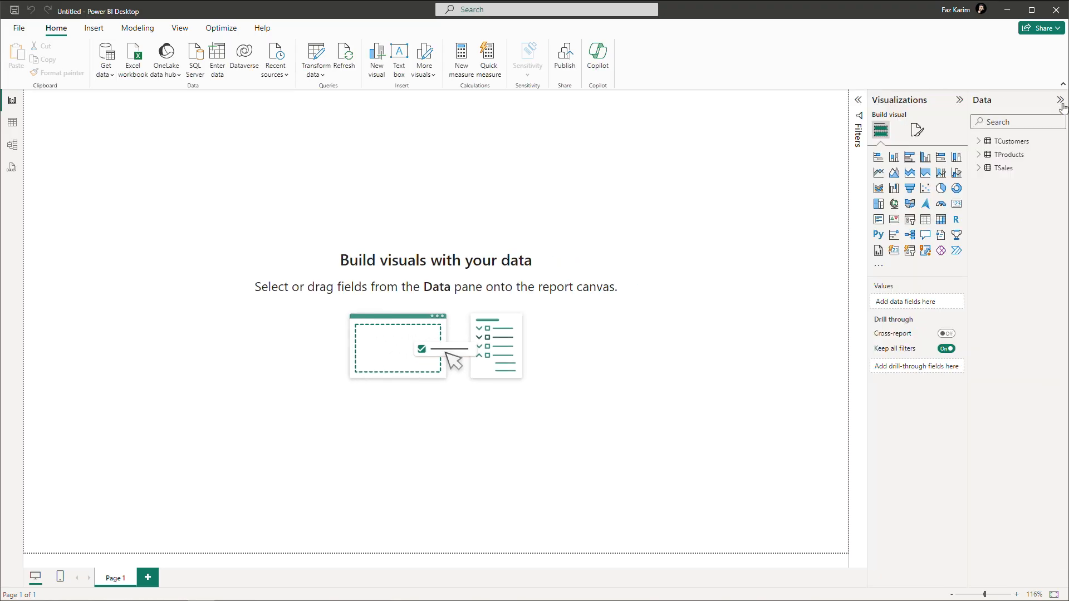
pyautogui.click(979, 142)
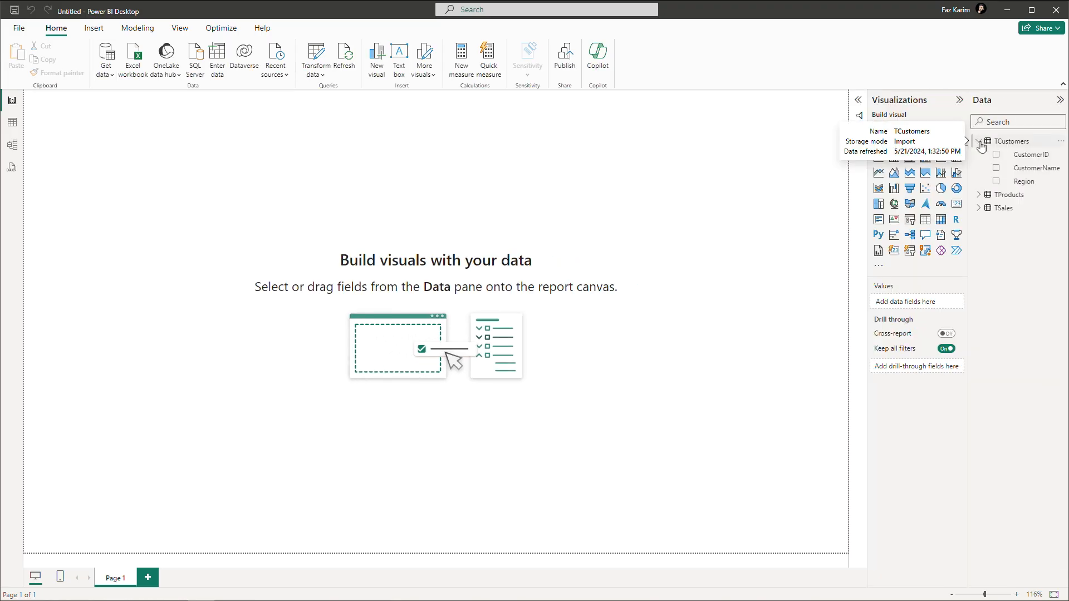
pyautogui.click(980, 142)
pyautogui.click(981, 156)
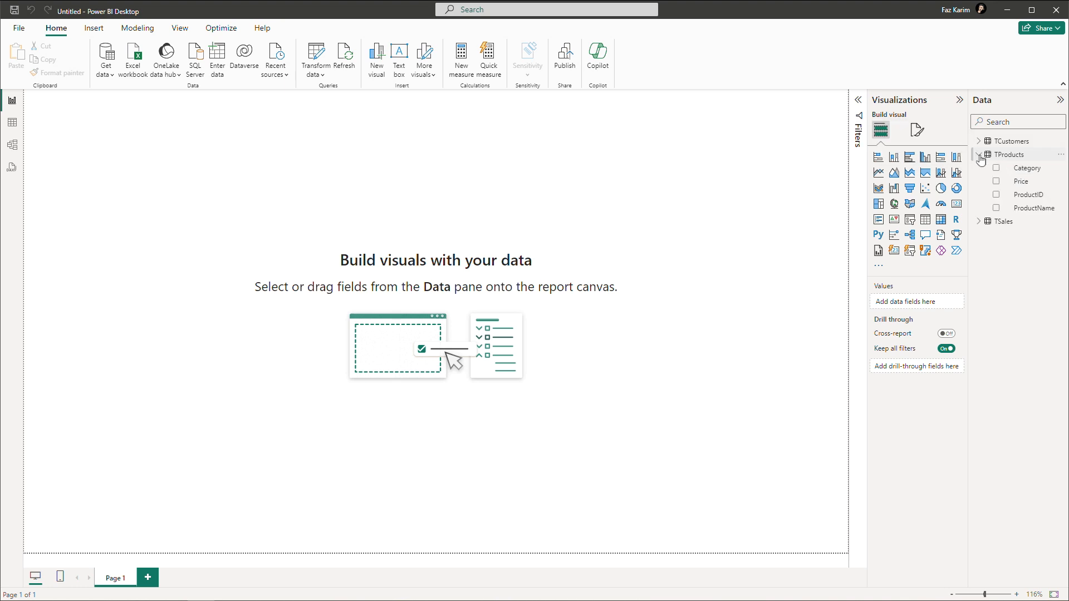
pyautogui.click(980, 157)
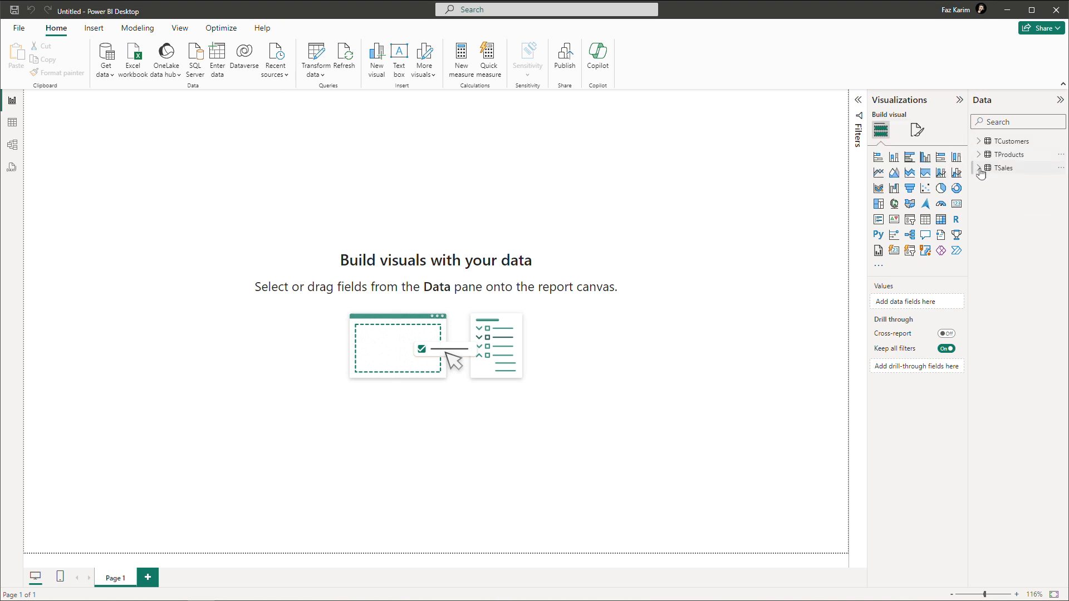
pyautogui.click(980, 169)
pyautogui.click(980, 171)
pyautogui.click(115, 76)
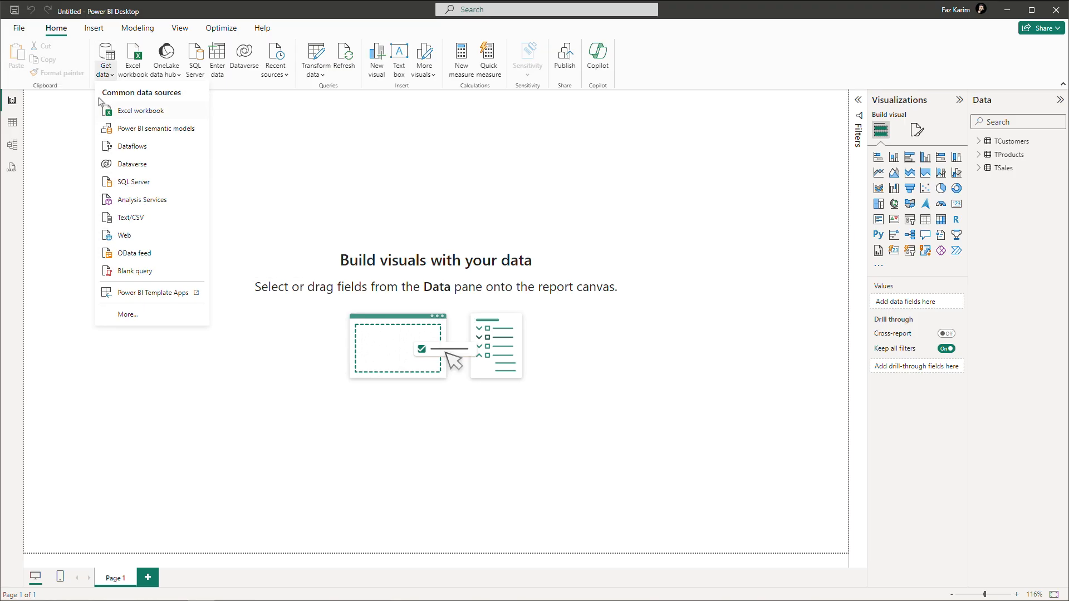
pyautogui.click(105, 78)
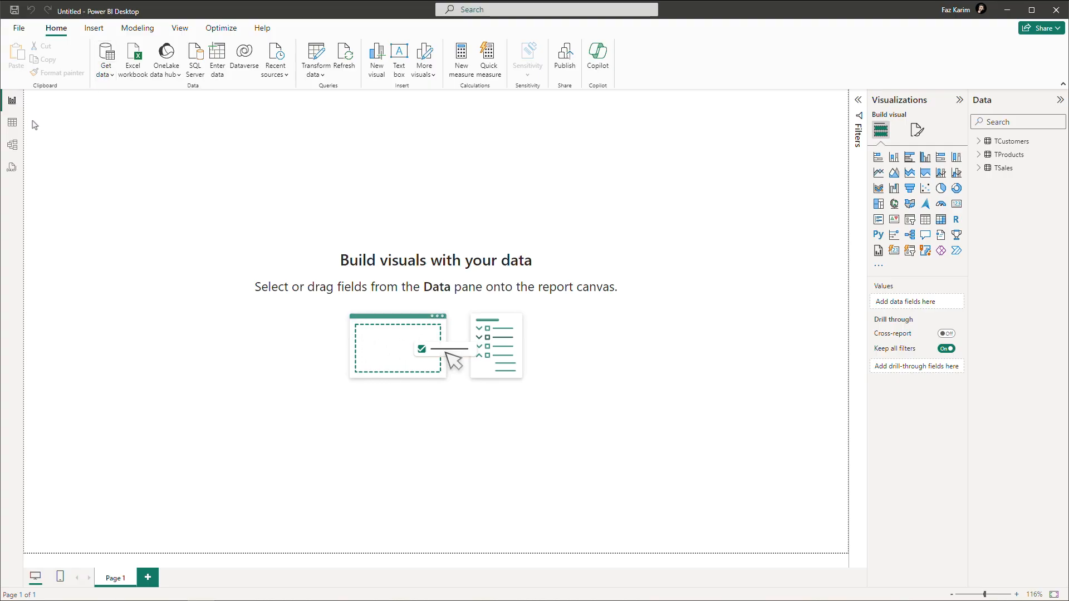
# - View the data rows of the TCustomers, TProducts and TSales tables one after the other
pyautogui.click(14, 128)
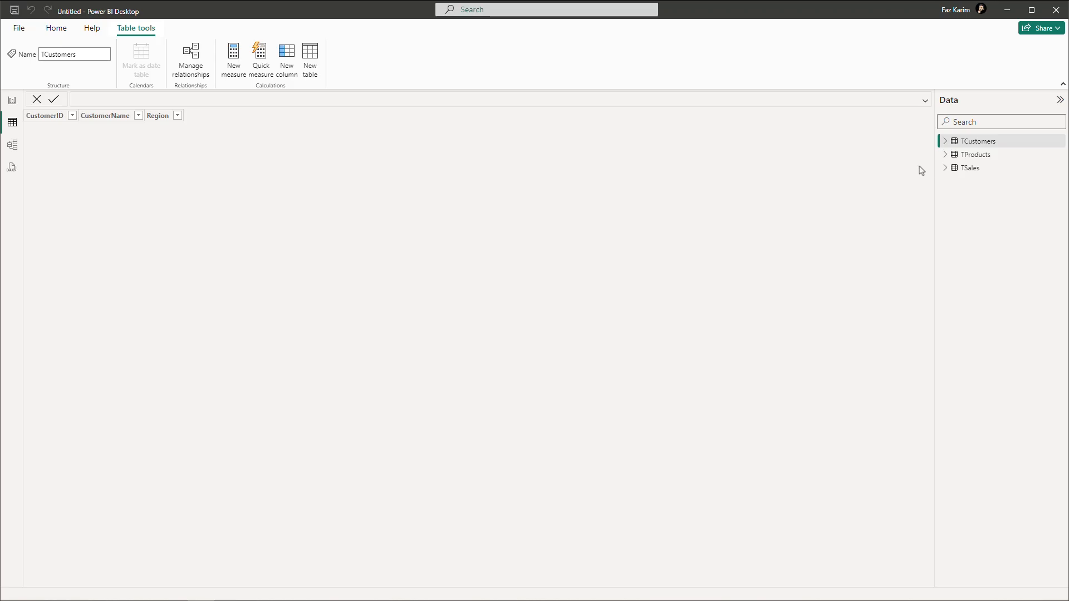
pyautogui.click(974, 146)
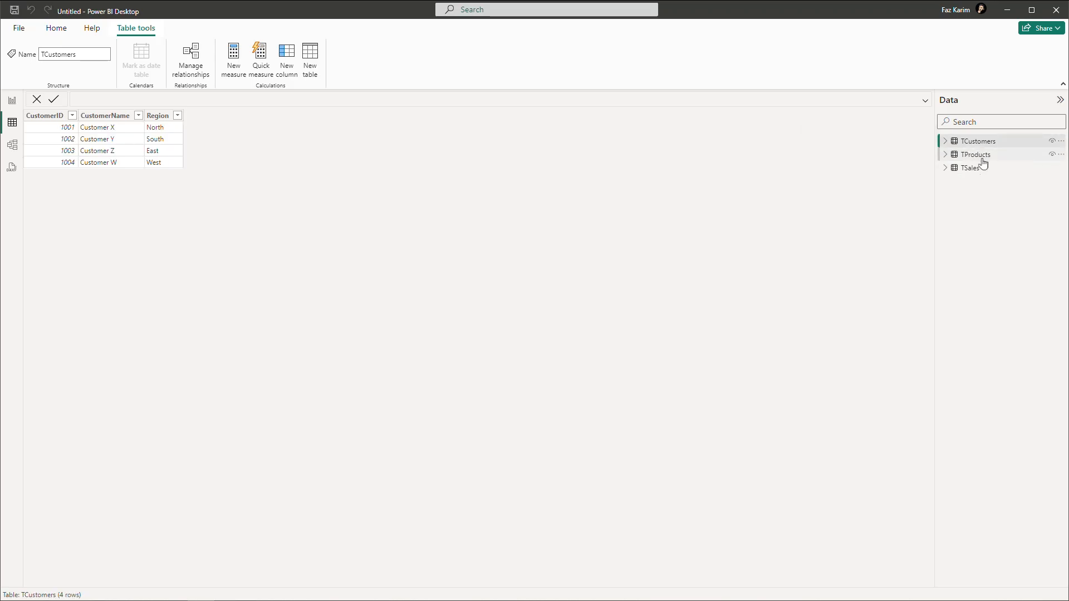
pyautogui.click(984, 163)
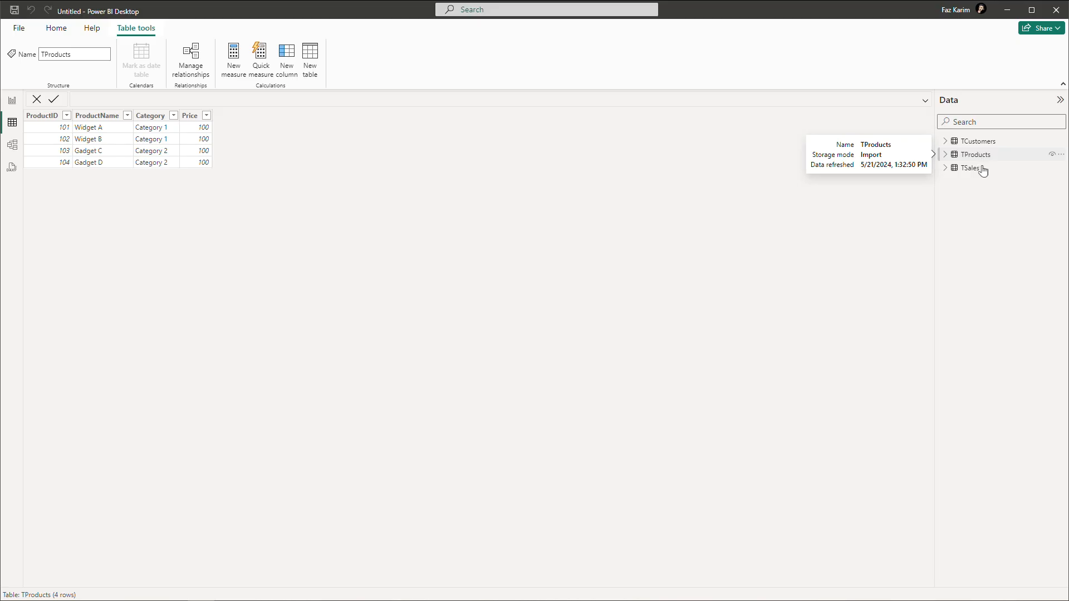
pyautogui.click(982, 170)
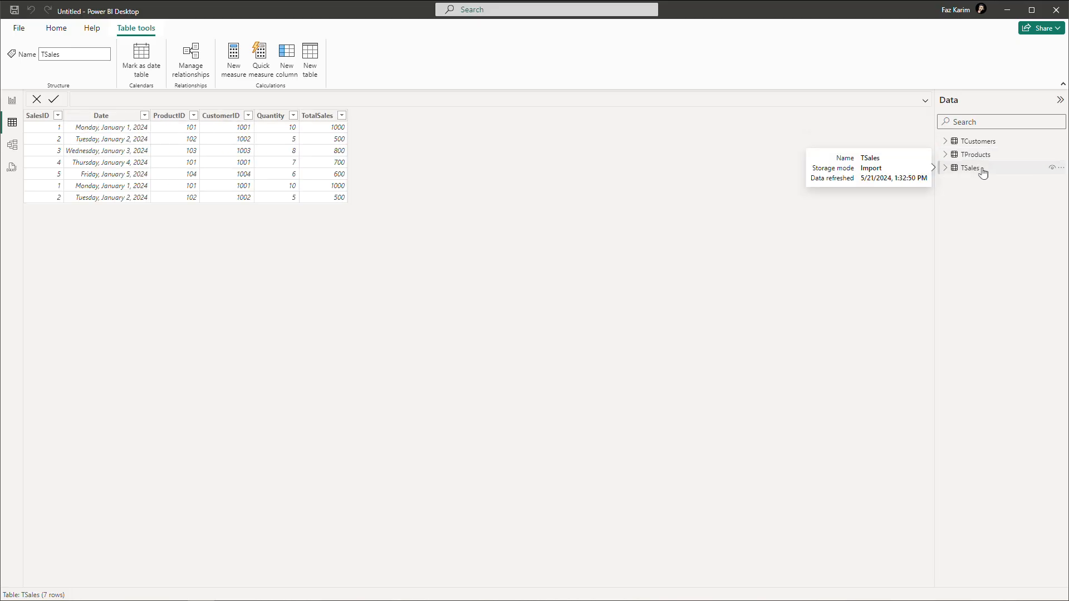
# - Show the data model and spread out the TCustomers and TSales cards so that TSales sits between TProducts and TCustomers
pyautogui.click(13, 146)
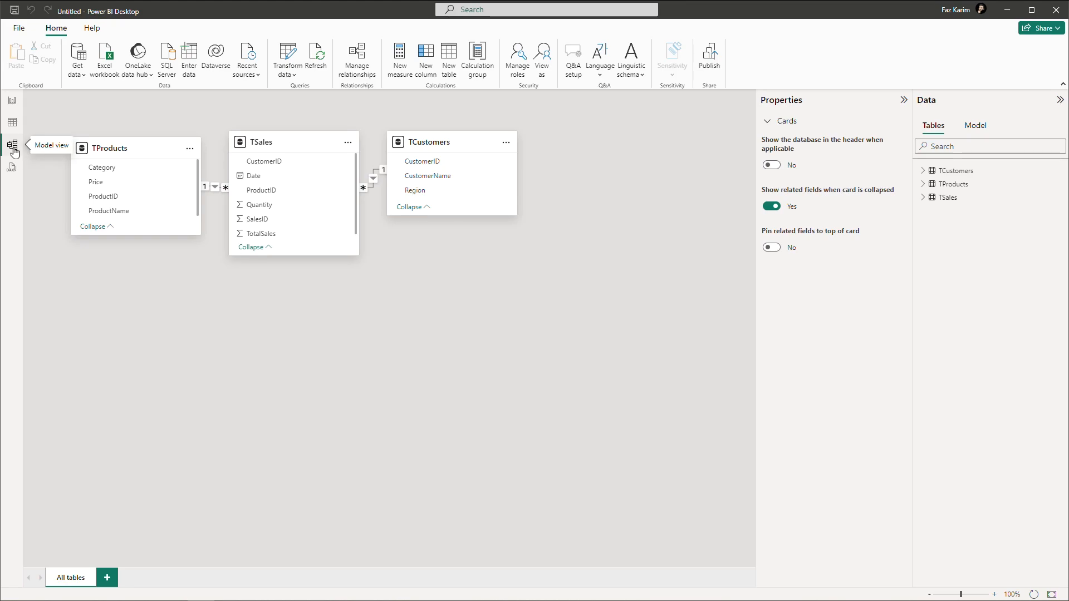
pyautogui.moveTo(463, 145); pyautogui.dragTo(656, 221)
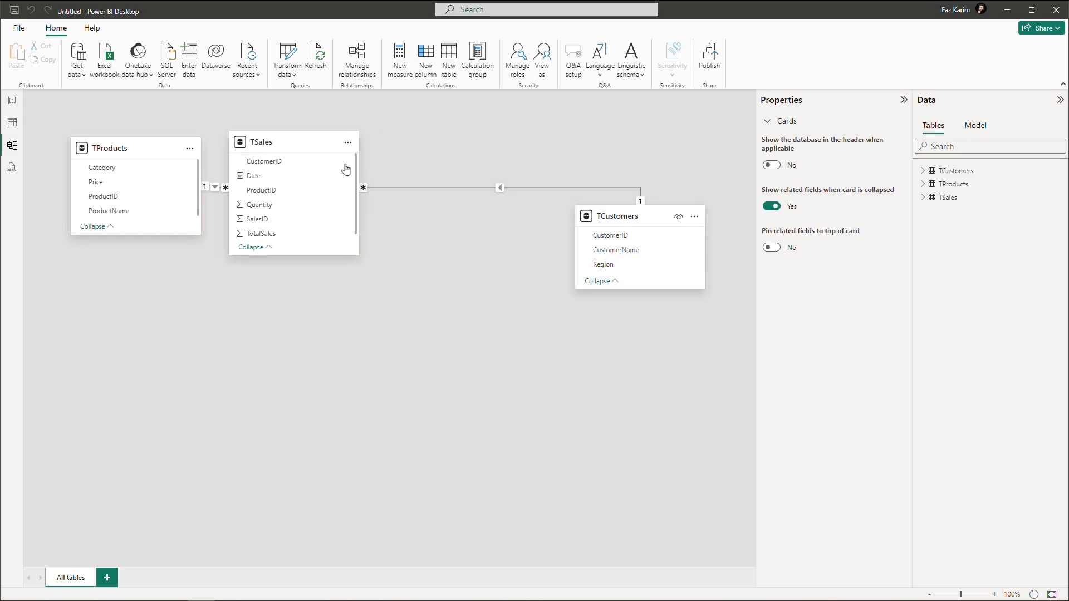
pyautogui.moveTo(299, 143); pyautogui.dragTo(393, 200)
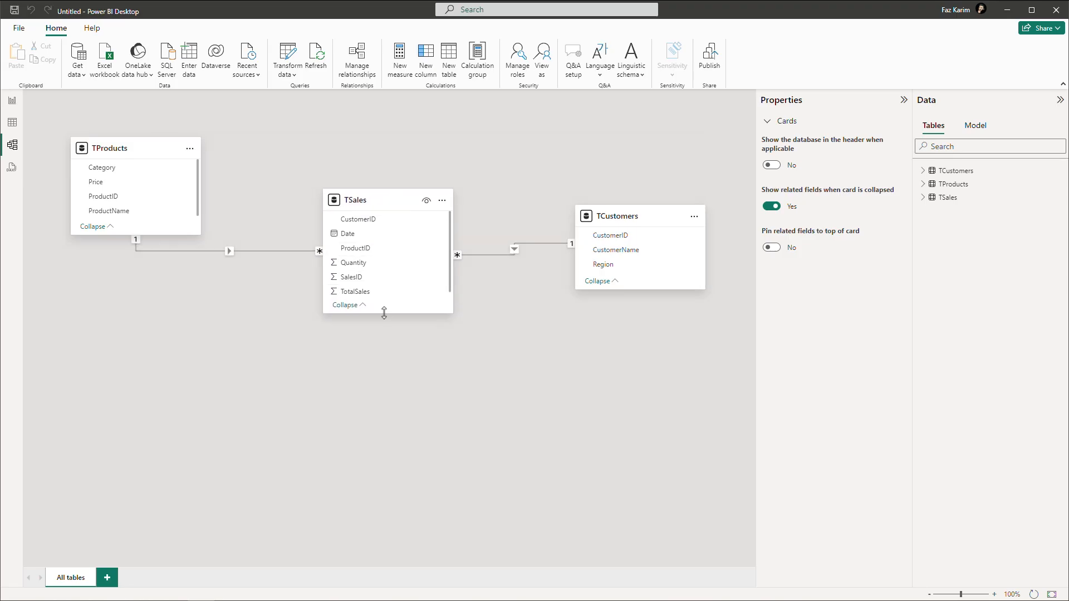
# - Lengthen the TSales, TProducts and TCustomers cards in the model diagram, making TSales the tallest
pyautogui.moveTo(383, 313); pyautogui.dragTo(363, 474)
pyautogui.moveTo(112, 236); pyautogui.dragTo(100, 289)
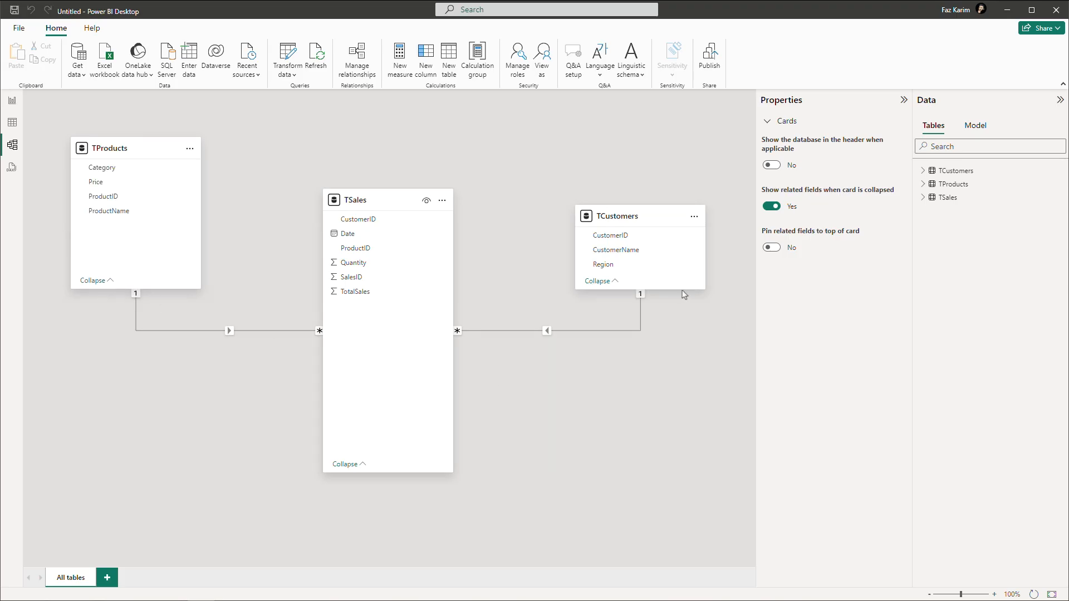
pyautogui.moveTo(681, 289); pyautogui.dragTo(675, 319)
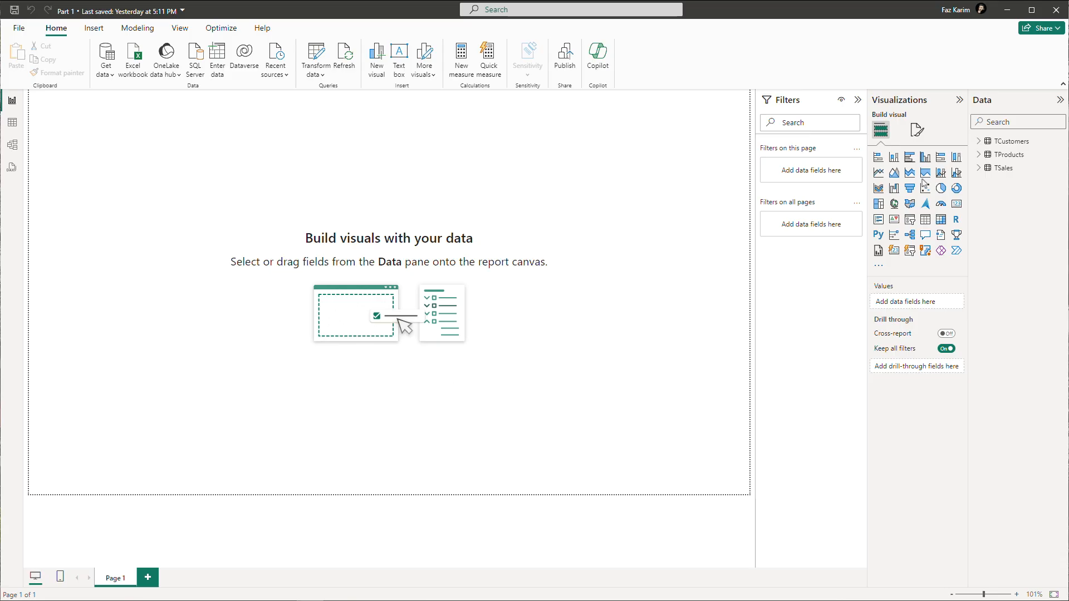
# - Open the Power Query editor for transforming the data and dismiss the preview age notice on the TSales query
pyautogui.moveTo(968, 162); pyautogui.dragTo(962, 162)
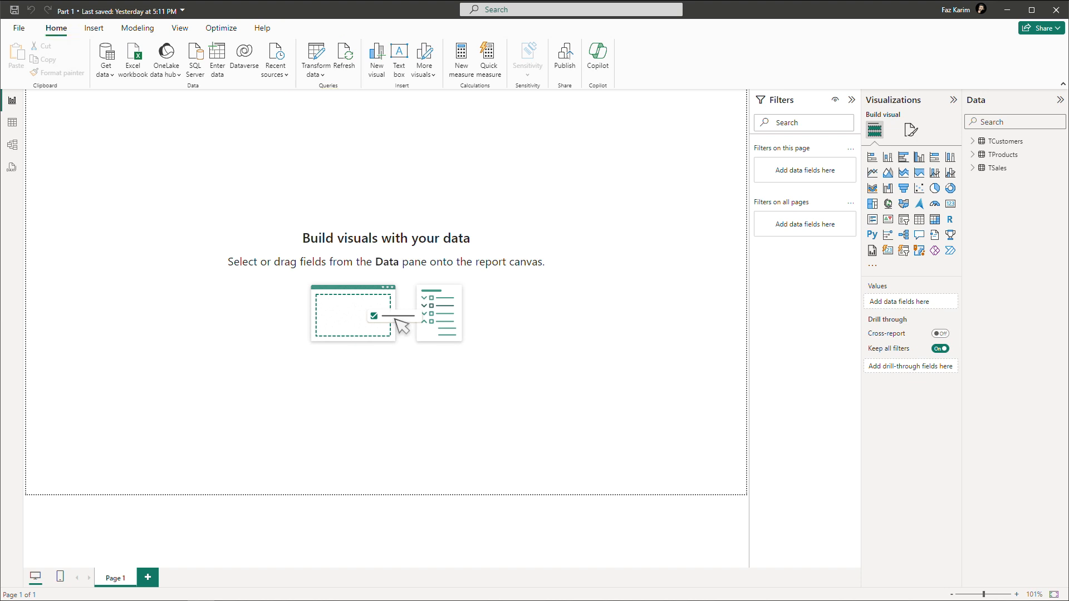
pyautogui.click(324, 78)
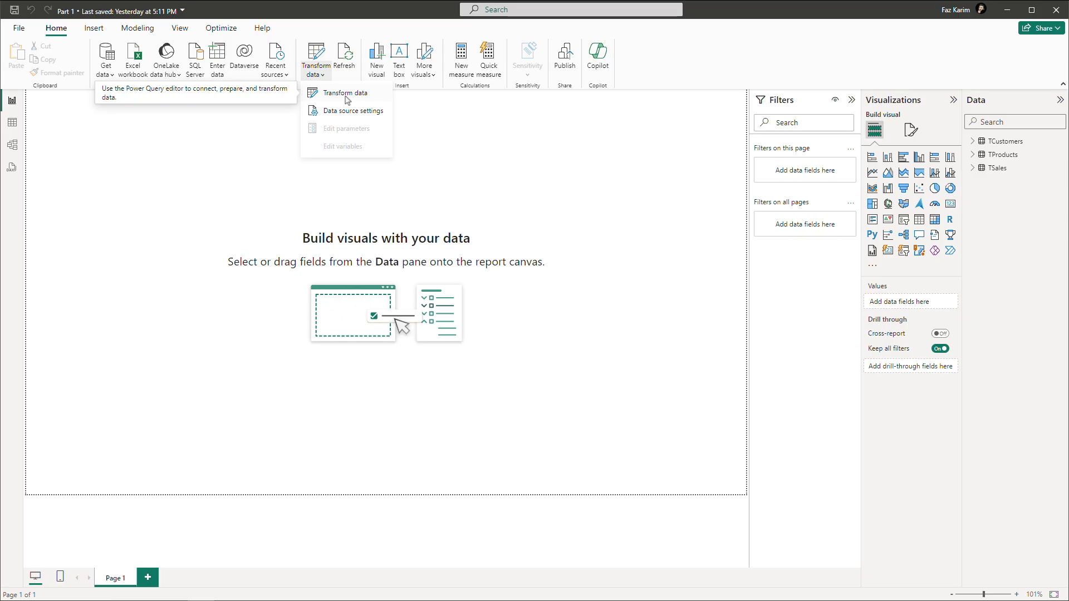
pyautogui.click(346, 94)
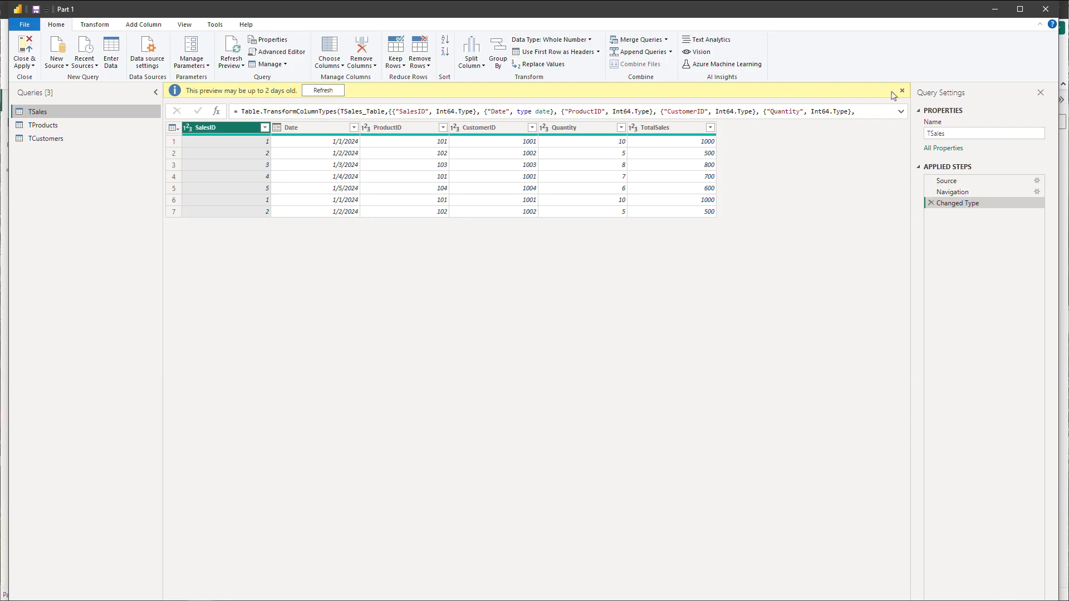
pyautogui.click(902, 91)
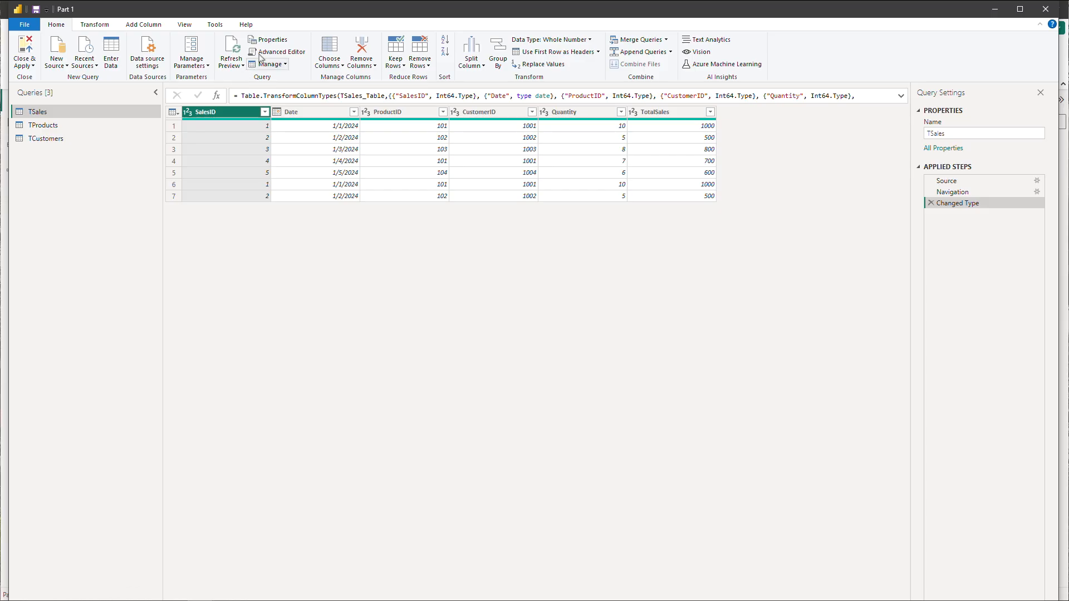
pyautogui.moveTo(312, 16)
pyautogui.mouseDown()
pyautogui.moveTo(308, 178)
pyautogui.moveTo(322, 21)
pyautogui.moveTo(307, 16)
pyautogui.mouseUp()
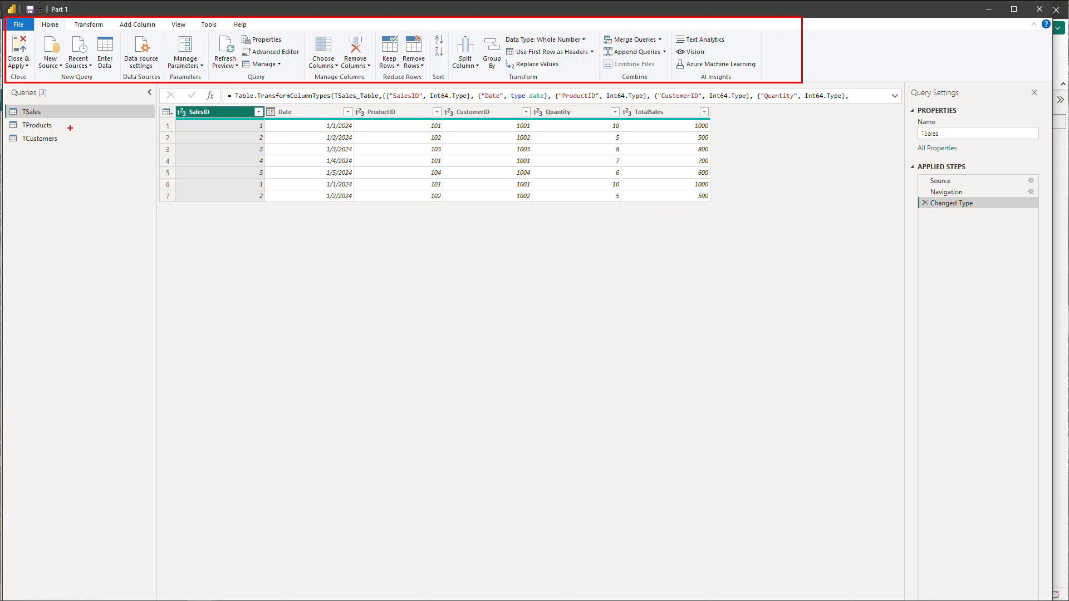
pyautogui.moveTo(7, 86)
pyautogui.mouseDown()
pyautogui.moveTo(127, 362)
pyautogui.moveTo(157, 588)
pyautogui.mouseUp()
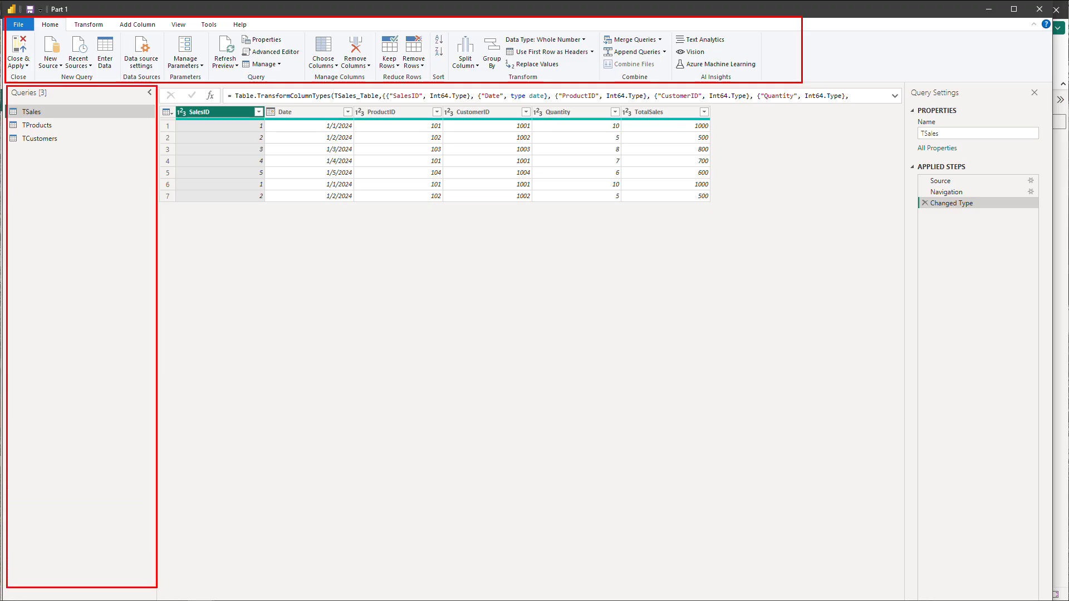
pyautogui.moveTo(146, 92); pyautogui.dragTo(140, 92)
pyautogui.moveTo(904, 81); pyautogui.dragTo(1051, 600)
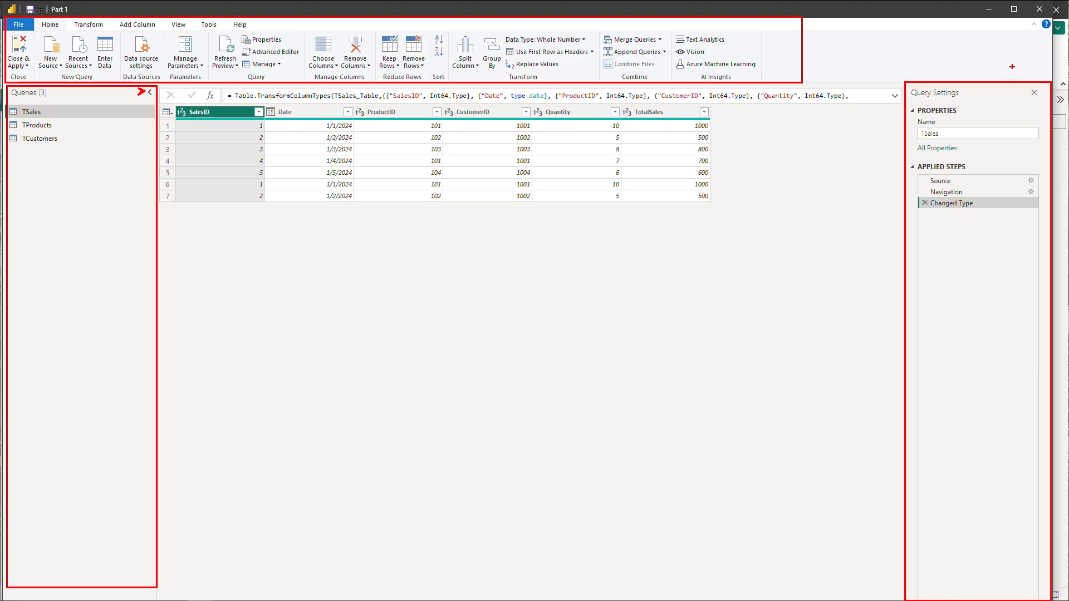
pyautogui.moveTo(1031, 82); pyautogui.dragTo(1033, 59)
pyautogui.press('Escape')
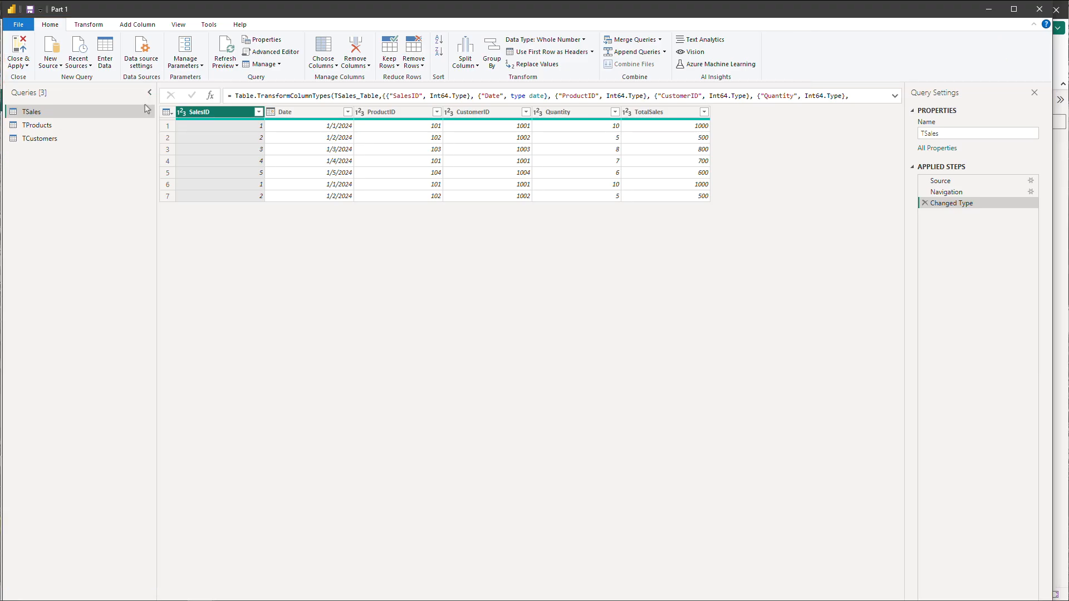
# - Refresh the previews of the TProducts and TCustomers queries
pyautogui.click(126, 131)
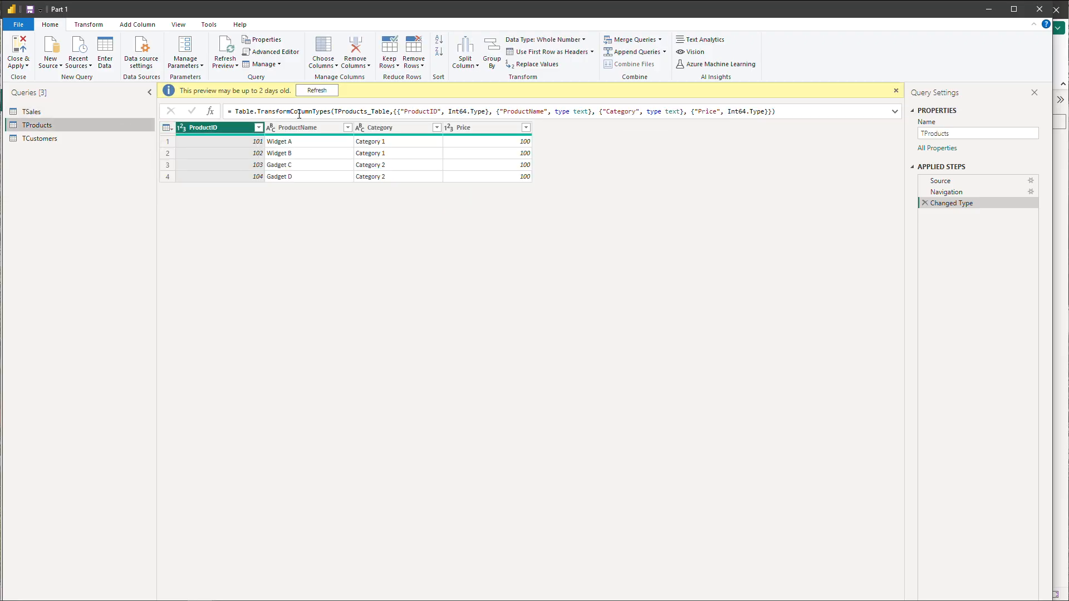
pyautogui.click(316, 94)
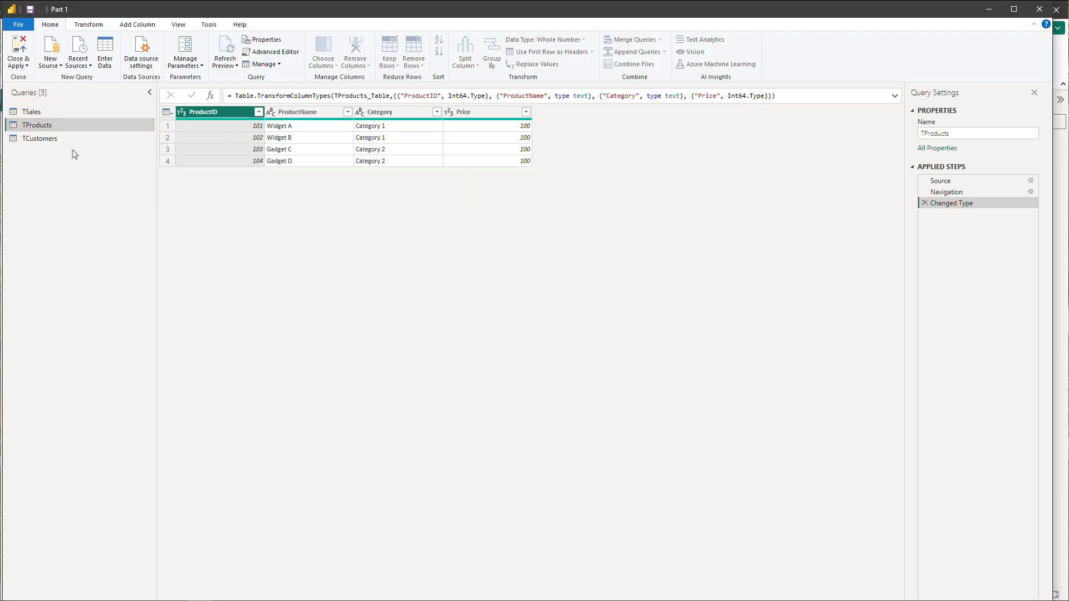
pyautogui.click(49, 141)
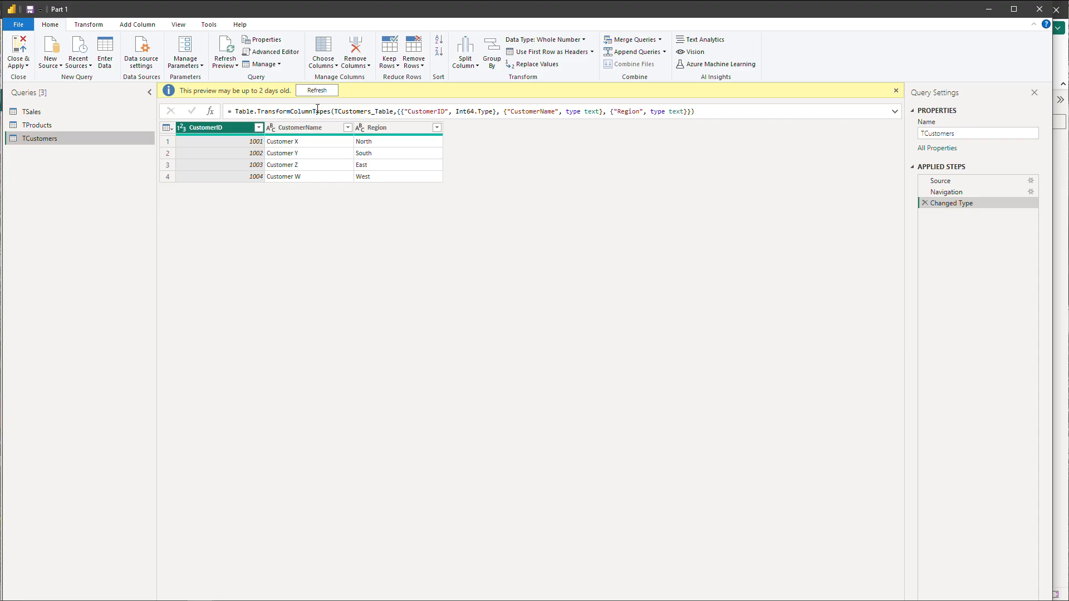
pyautogui.click(319, 91)
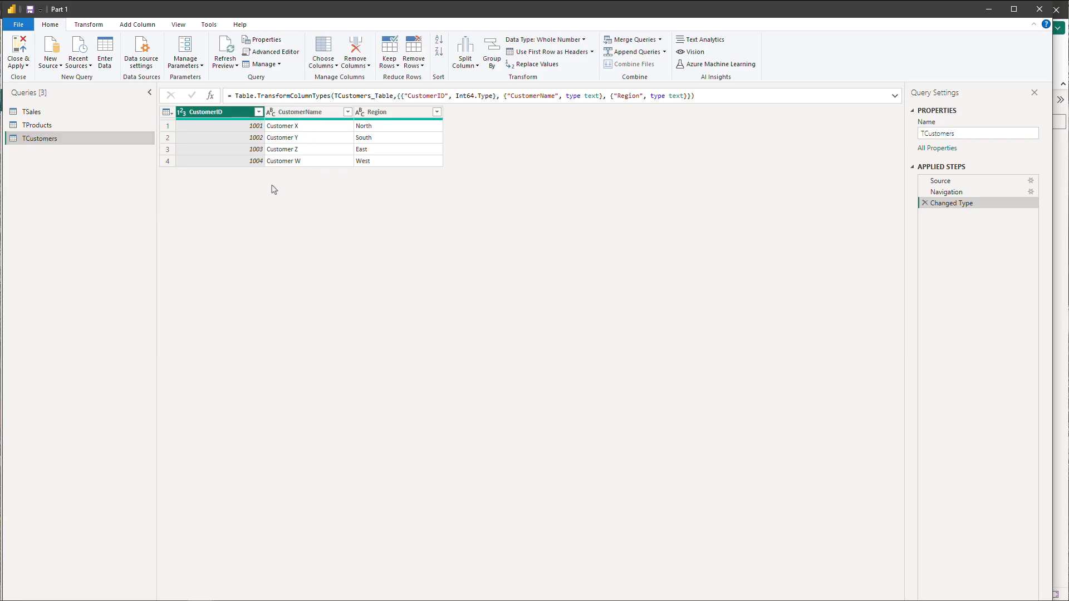
# - Examine the data type choices for the CustomerID, CustomerName and Region columns of TCustomers without changing any type
pyautogui.click(182, 112)
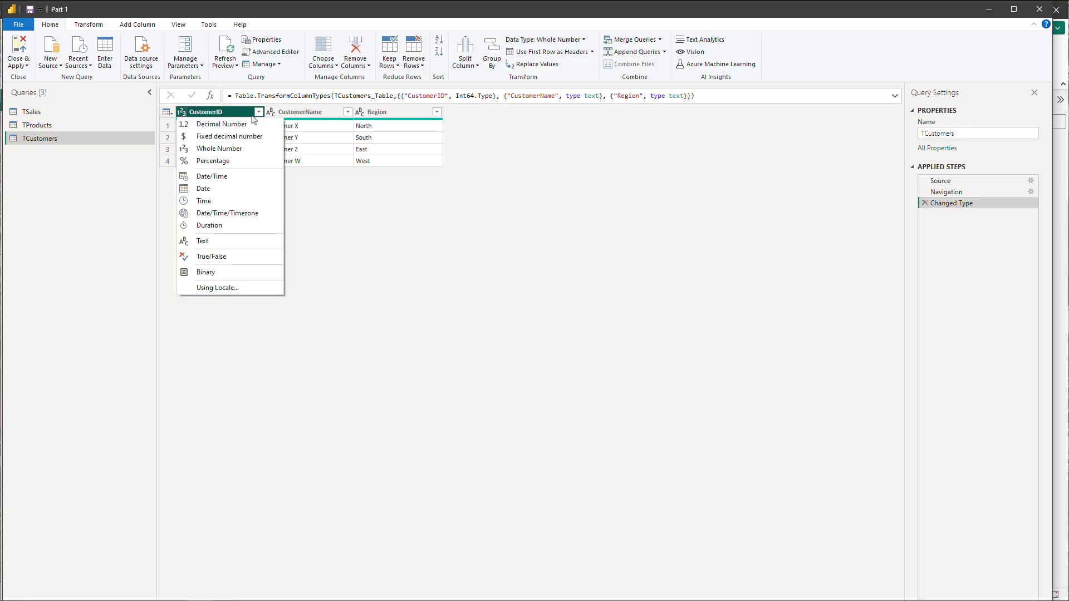
pyautogui.click(272, 113)
pyautogui.click(271, 113)
pyautogui.click(272, 113)
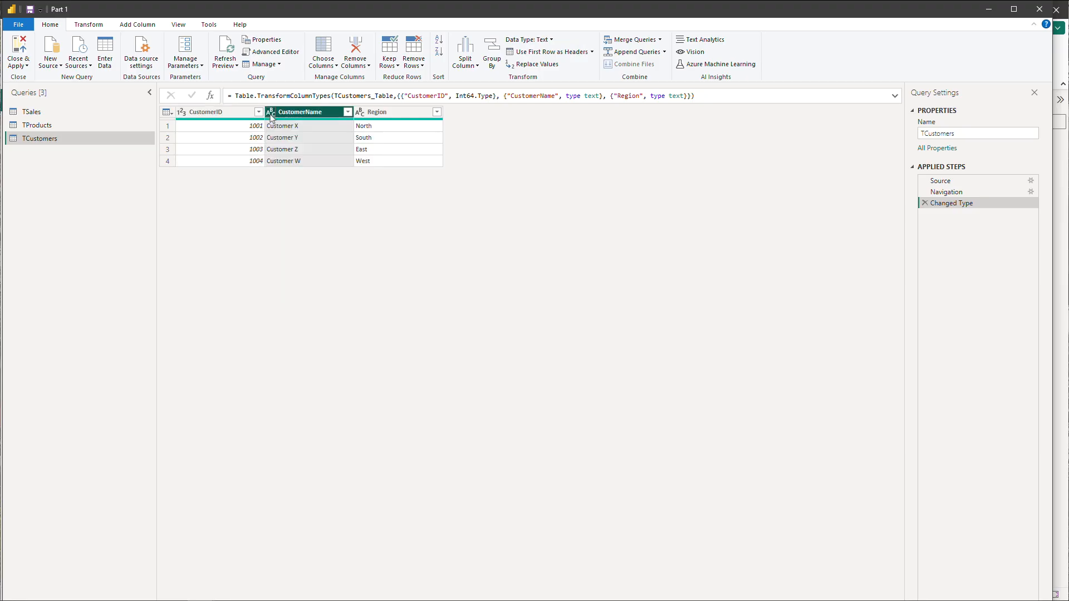
pyautogui.click(272, 113)
pyautogui.click(359, 113)
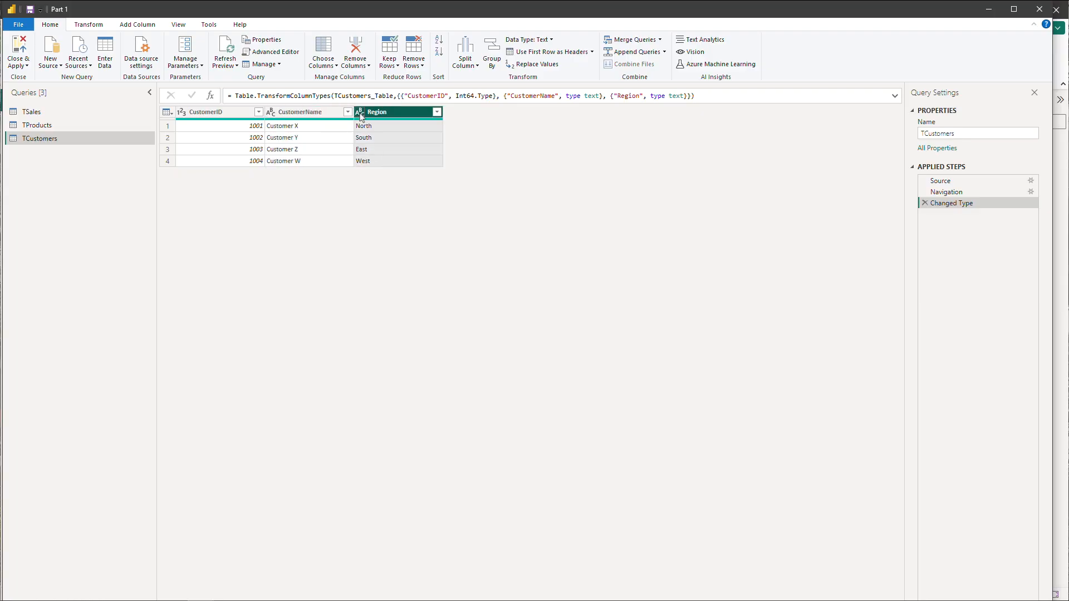
pyautogui.click(359, 113)
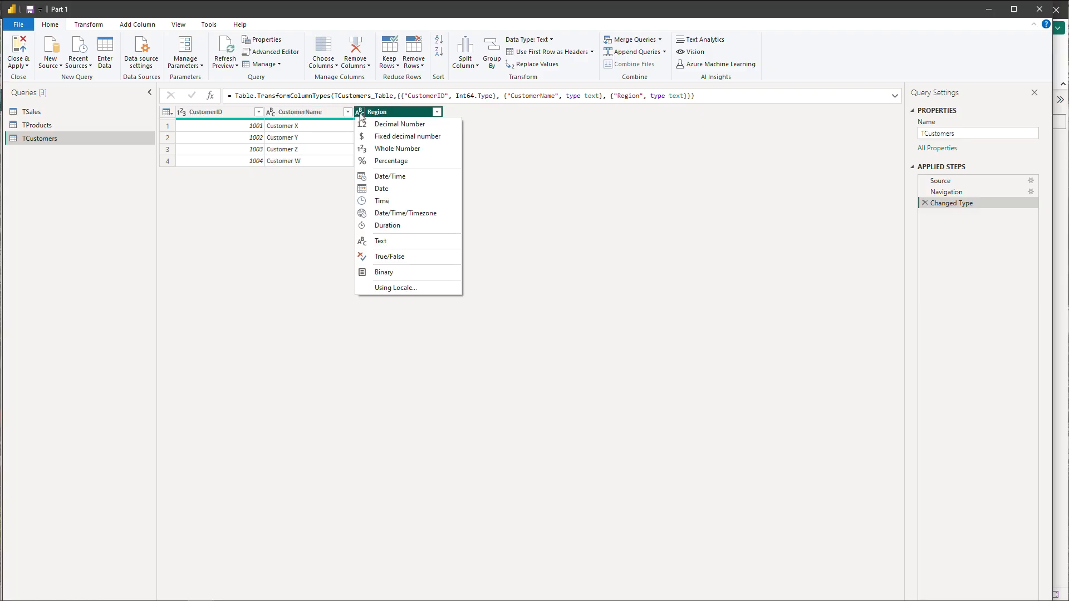
pyautogui.click(360, 114)
pyautogui.click(360, 114)
pyautogui.click(272, 114)
pyautogui.click(272, 114)
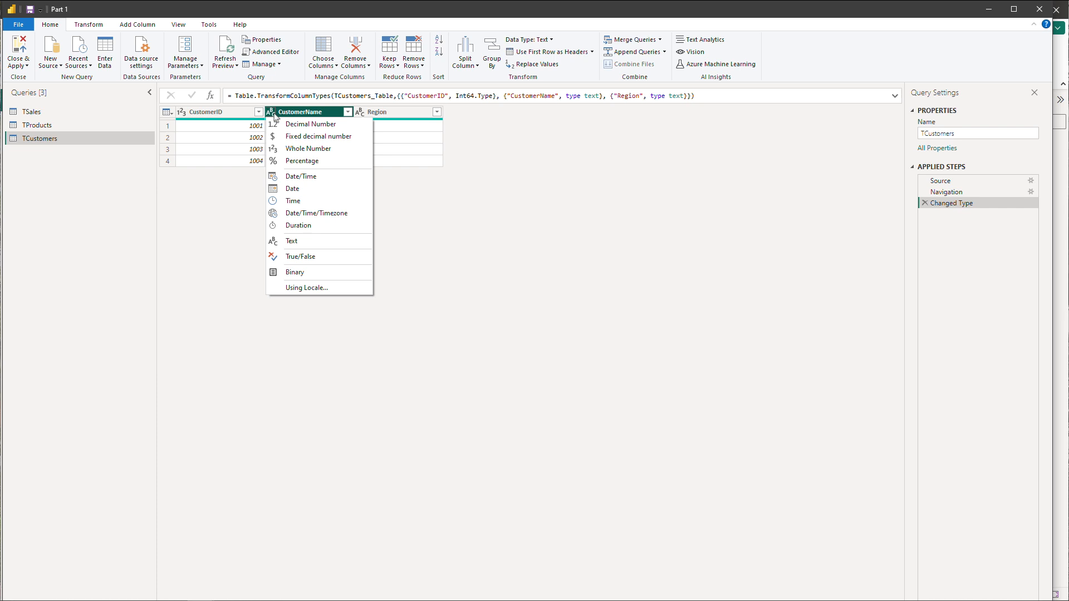
pyautogui.click(182, 114)
# - Review the TProducts columns and examine the data type choices for the SalesID and Date columns of TSales
pyautogui.click(32, 127)
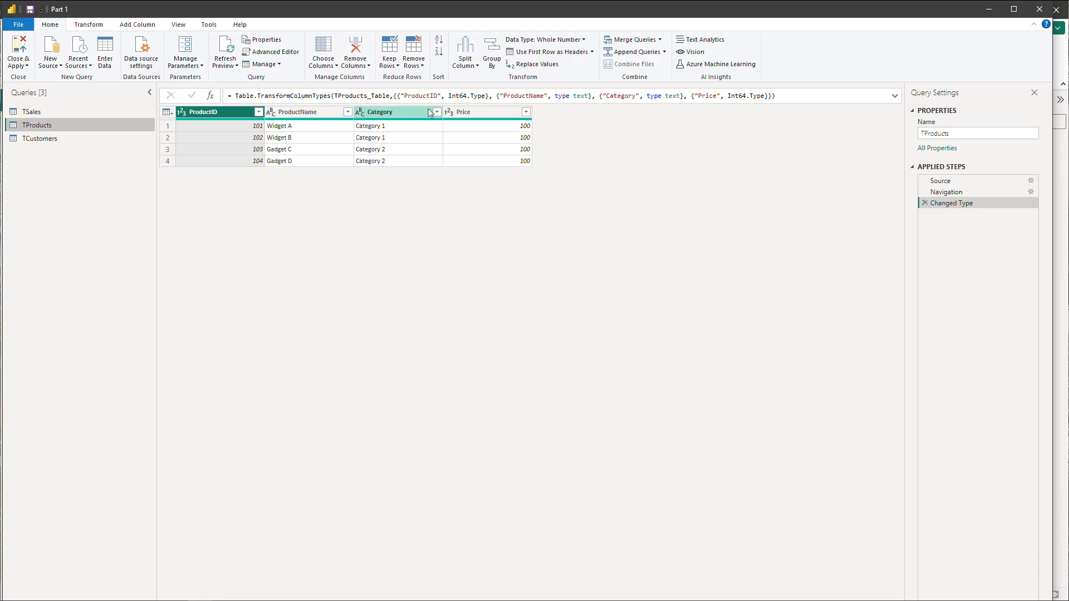
pyautogui.click(28, 112)
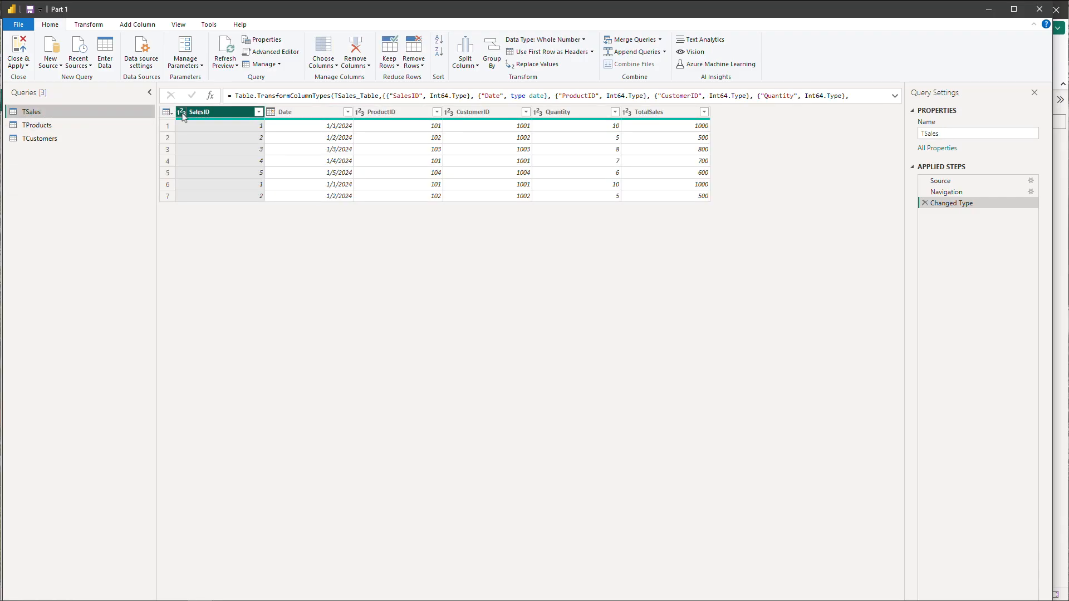
pyautogui.click(183, 114)
pyautogui.click(183, 114)
pyautogui.click(183, 114)
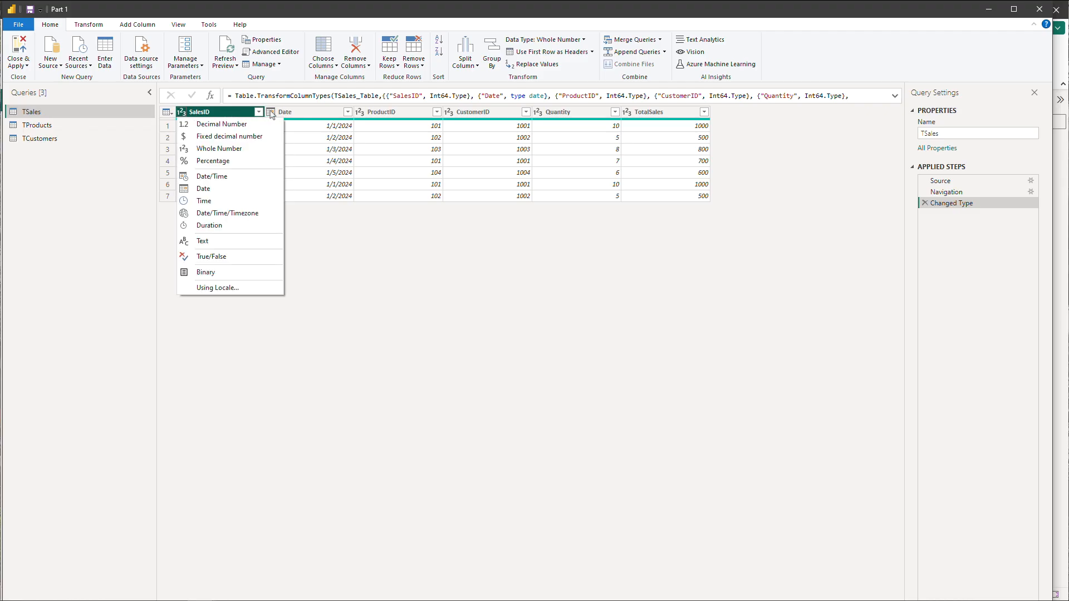
pyautogui.click(271, 112)
pyautogui.click(272, 113)
pyautogui.click(271, 112)
pyautogui.click(641, 259)
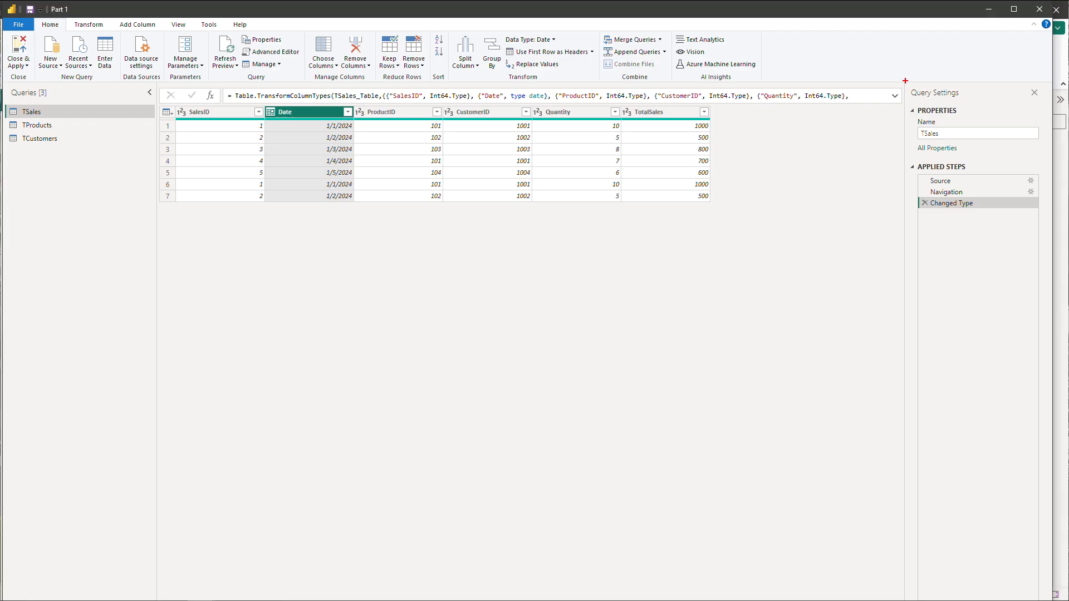
pyautogui.moveTo(905, 81); pyautogui.dragTo(905, 62)
pyautogui.moveTo(47, 111); pyautogui.dragTo(70, 140)
pyautogui.moveTo(910, 166); pyautogui.dragTo(903, 158)
pyautogui.press('Escape')
# - Compare the applied steps of the TProducts, TCustomers and TSales queries, finishing on TSales
pyautogui.click(50, 128)
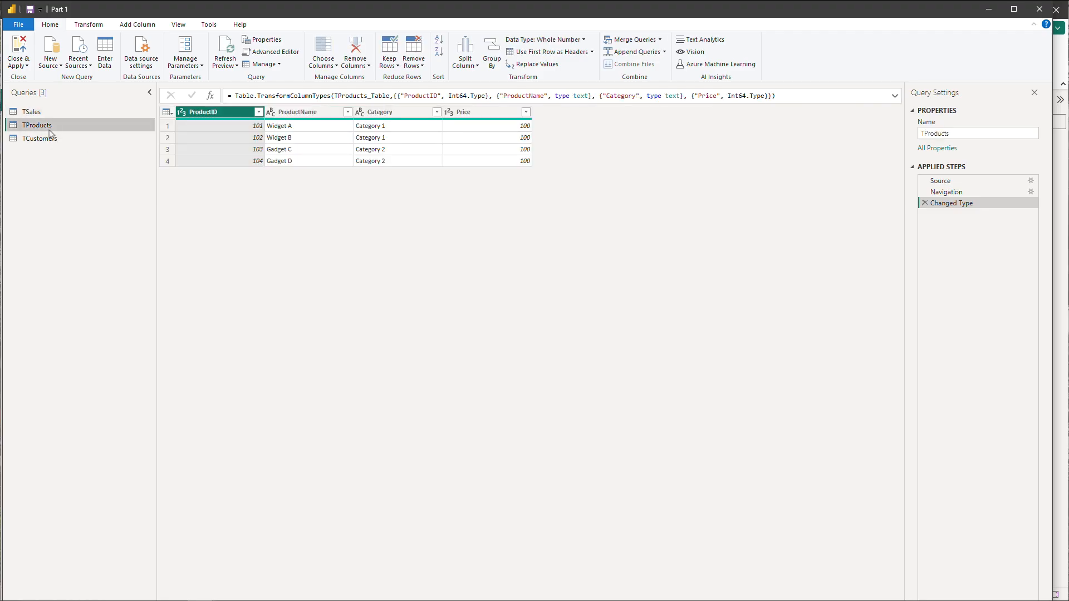
pyautogui.click(48, 143)
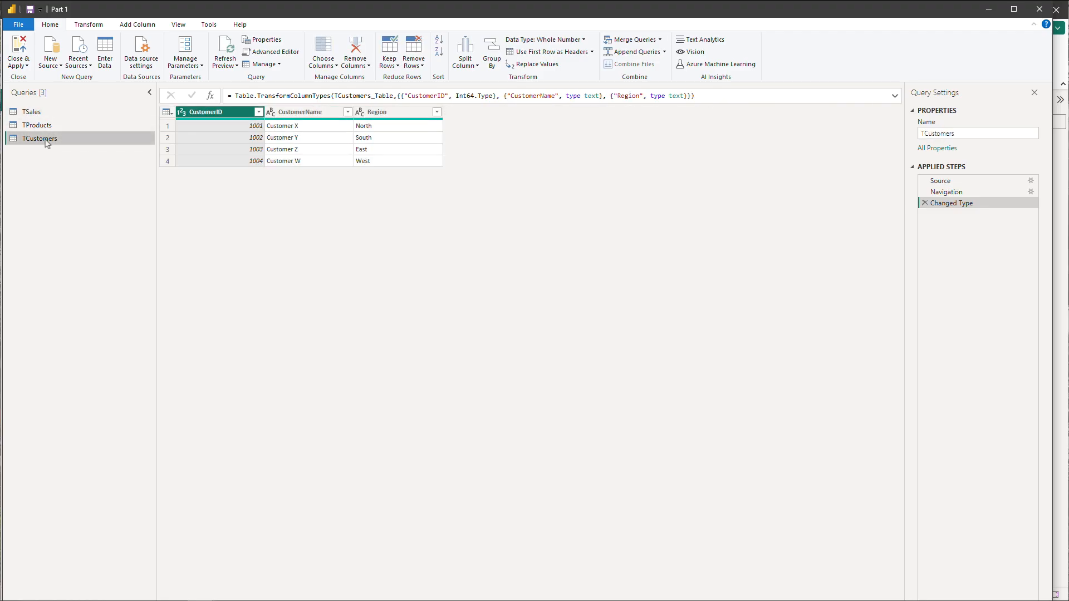
pyautogui.click(49, 113)
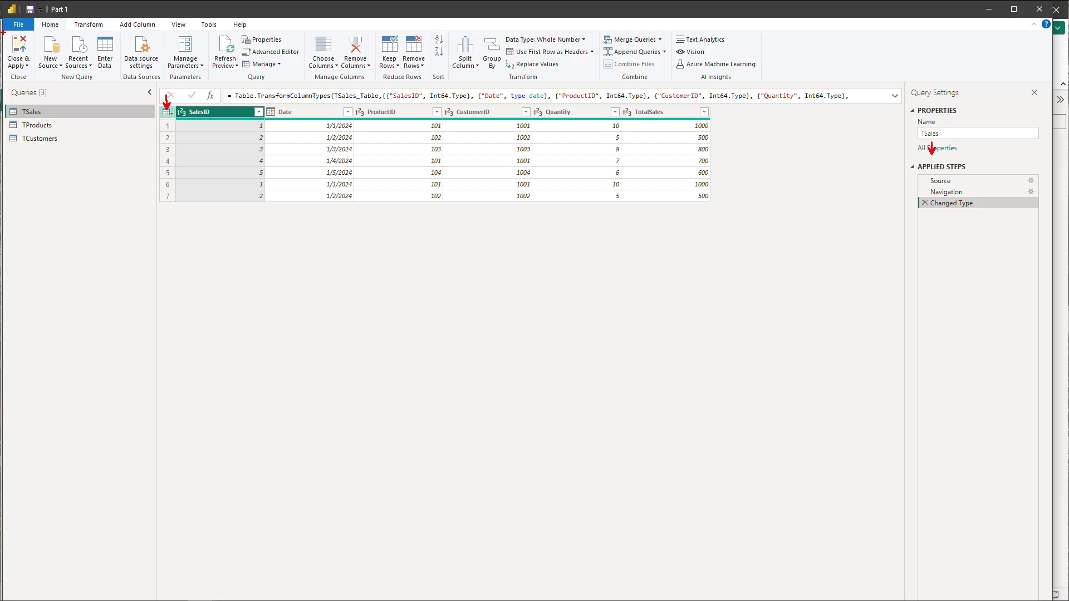
pyautogui.moveTo(4, 32)
pyautogui.mouseDown()
pyautogui.moveTo(39, 80)
pyautogui.moveTo(54, 66)
pyautogui.mouseUp()
pyautogui.press('Escape')
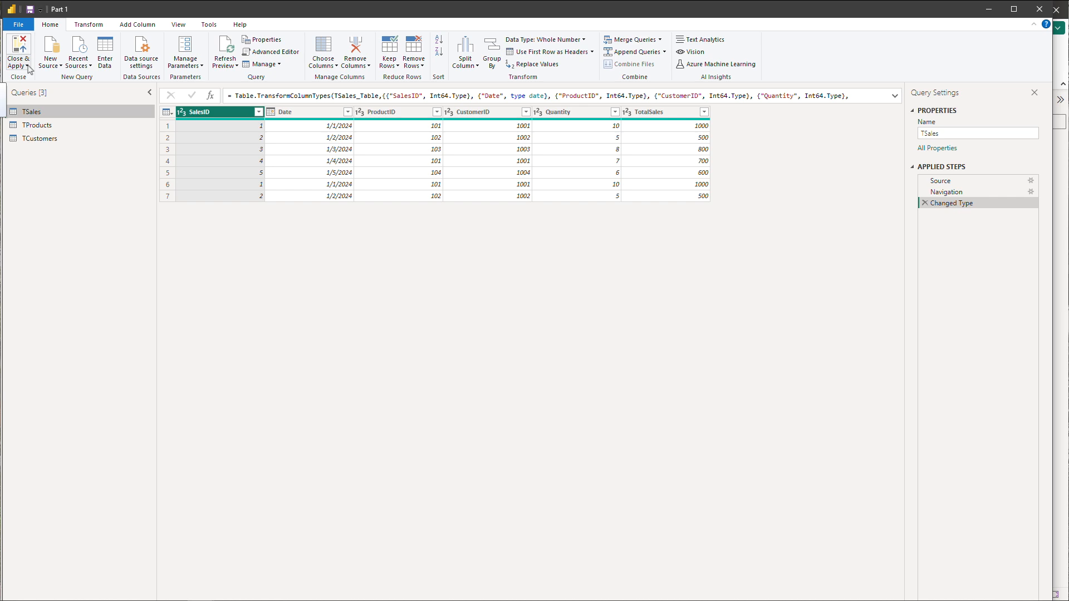
# - Examine the available new data source types without connecting to one
pyautogui.click(57, 65)
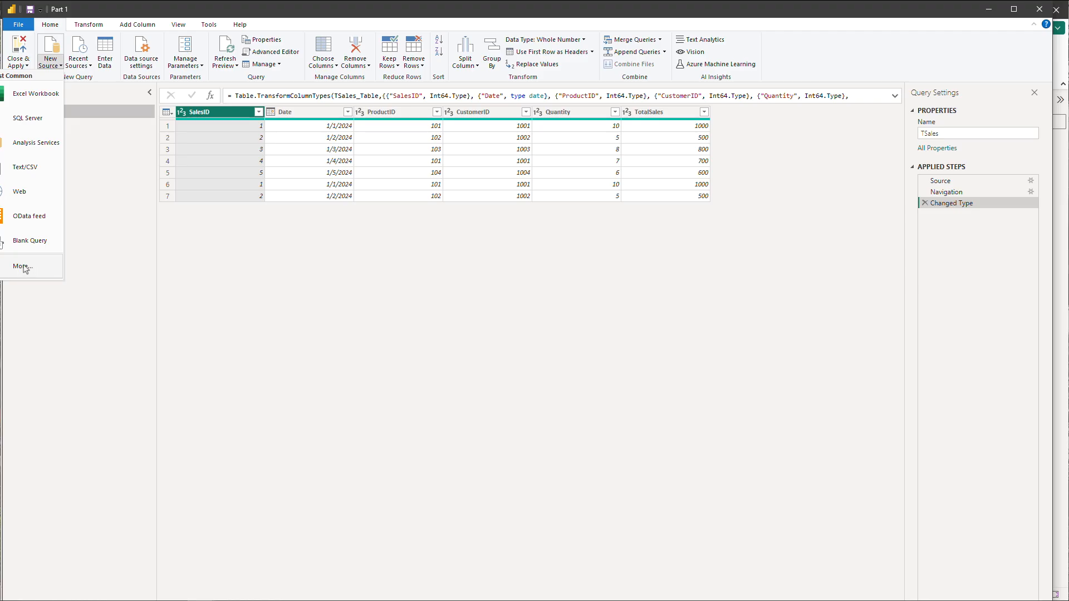
pyautogui.click(113, 29)
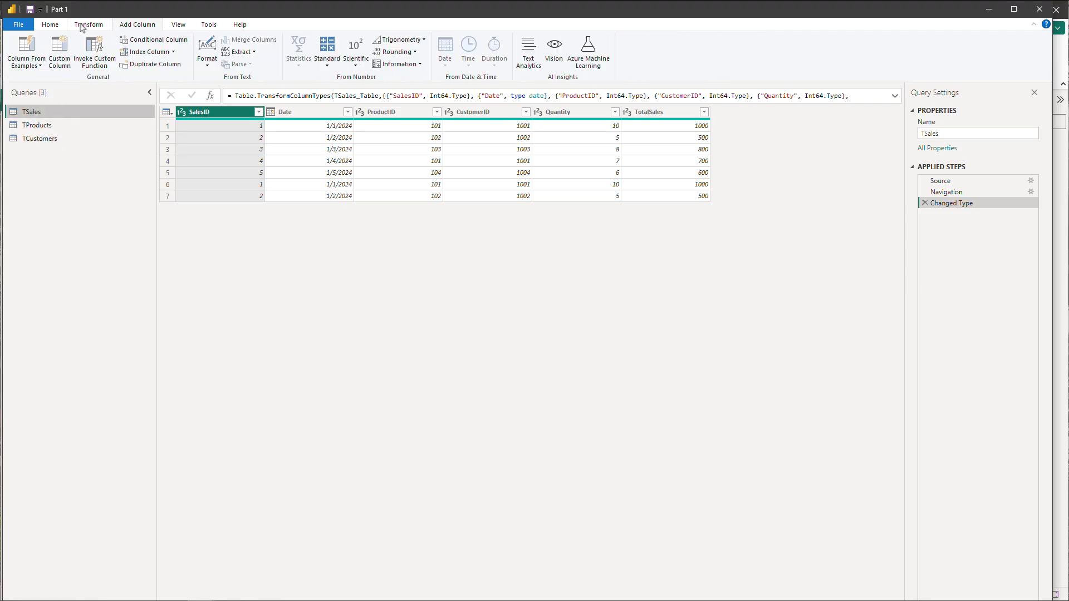
pyautogui.click(61, 25)
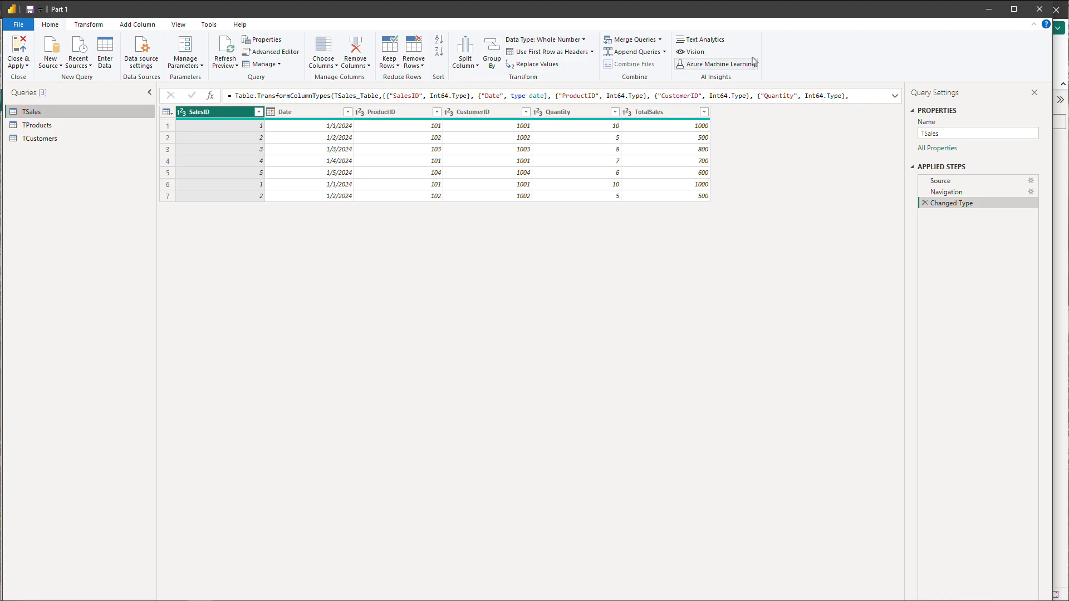
# - Review the M code of the TSales query in the Advanced Editor, widening the window and leaving the code unedited
pyautogui.click(275, 53)
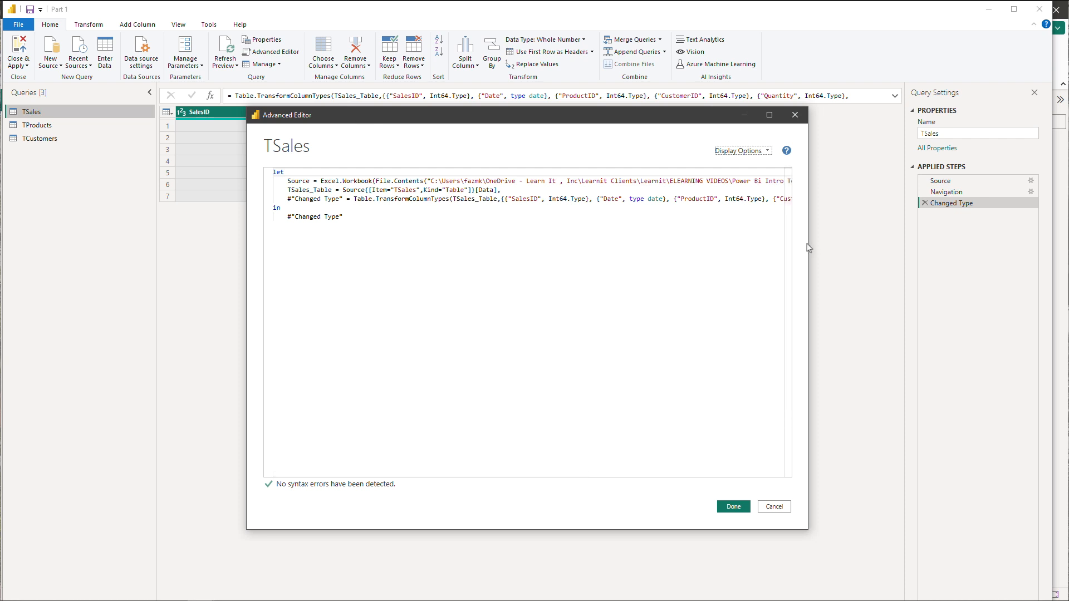
pyautogui.moveTo(808, 246); pyautogui.dragTo(1021, 251)
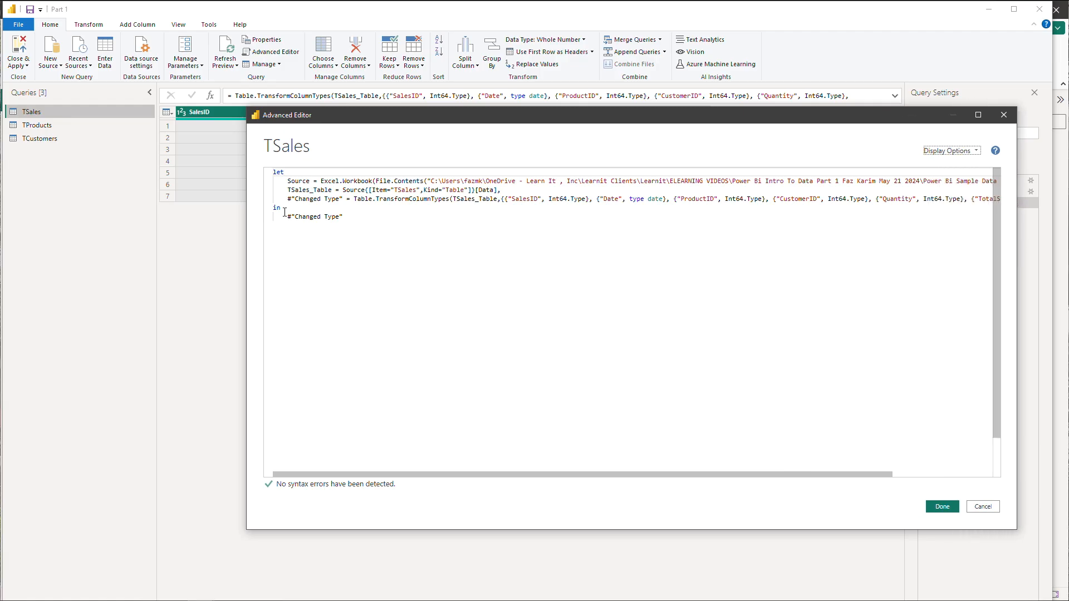
pyautogui.click(285, 190)
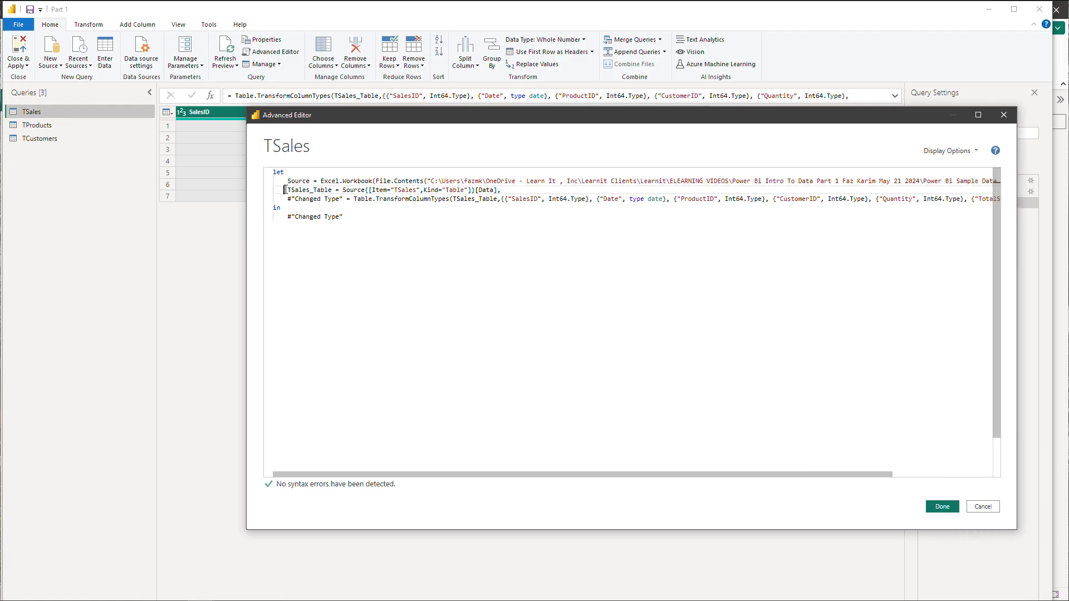
pyautogui.click(285, 198)
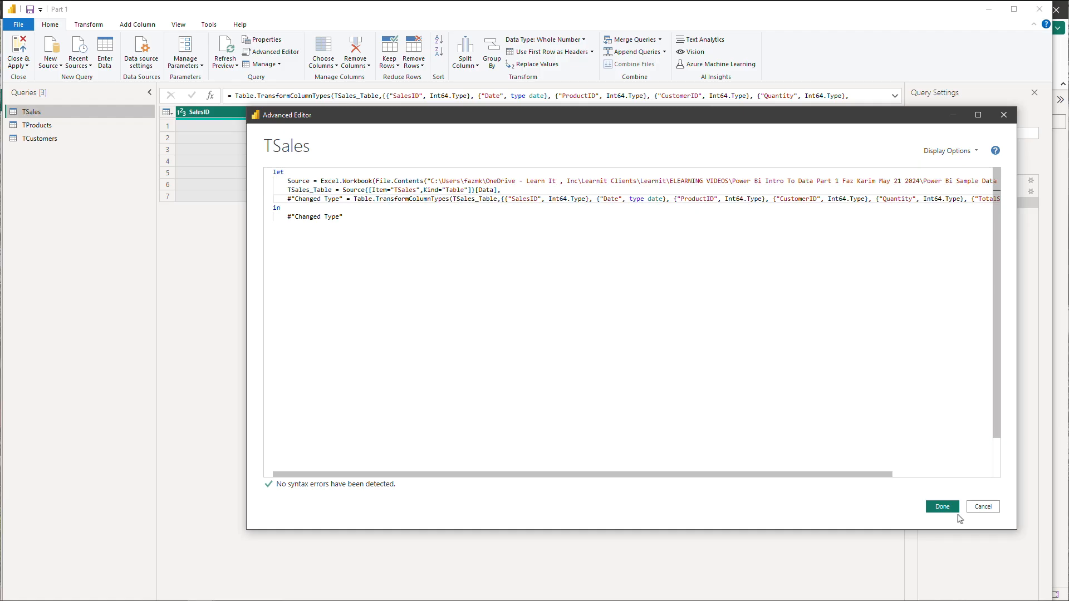
pyautogui.moveTo(587, 120); pyautogui.dragTo(471, 121)
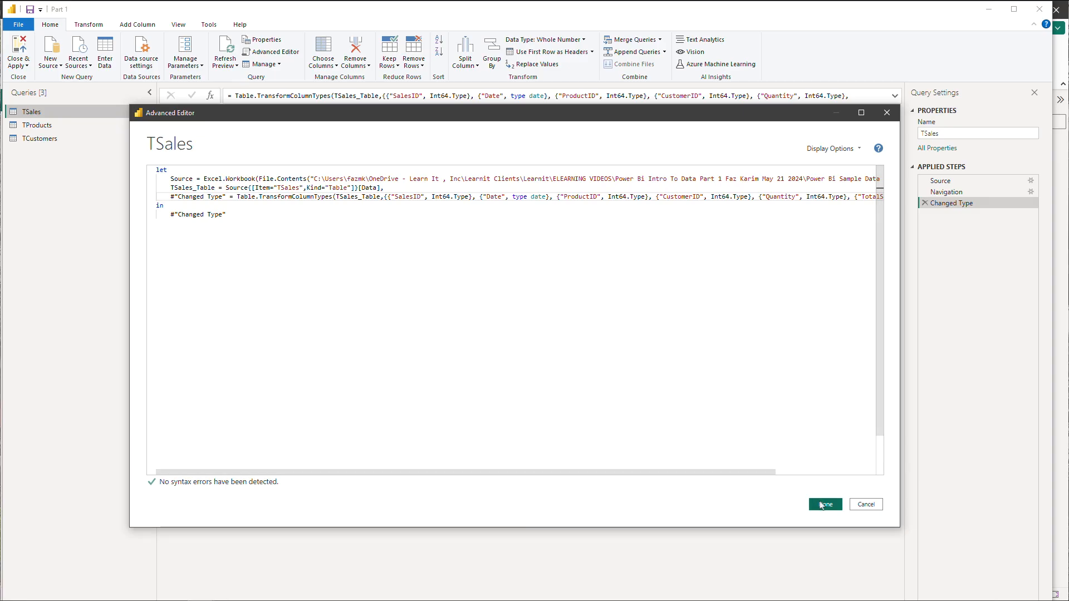
pyautogui.click(823, 505)
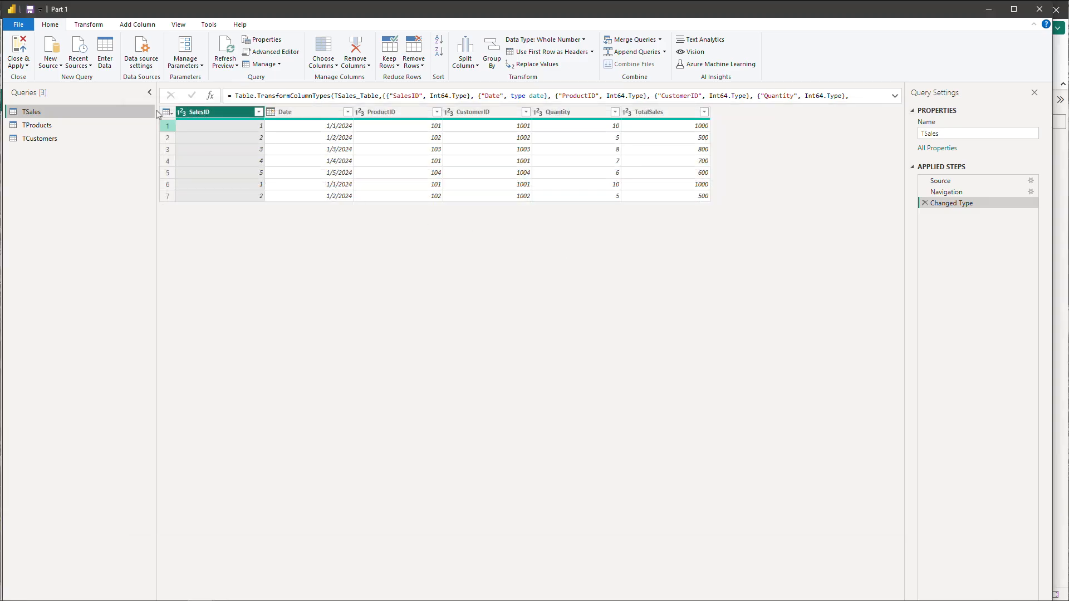
# - Examine the Move, Format, Extract and Statistics transformation choices for the SalesID column without applying any
pyautogui.click(85, 27)
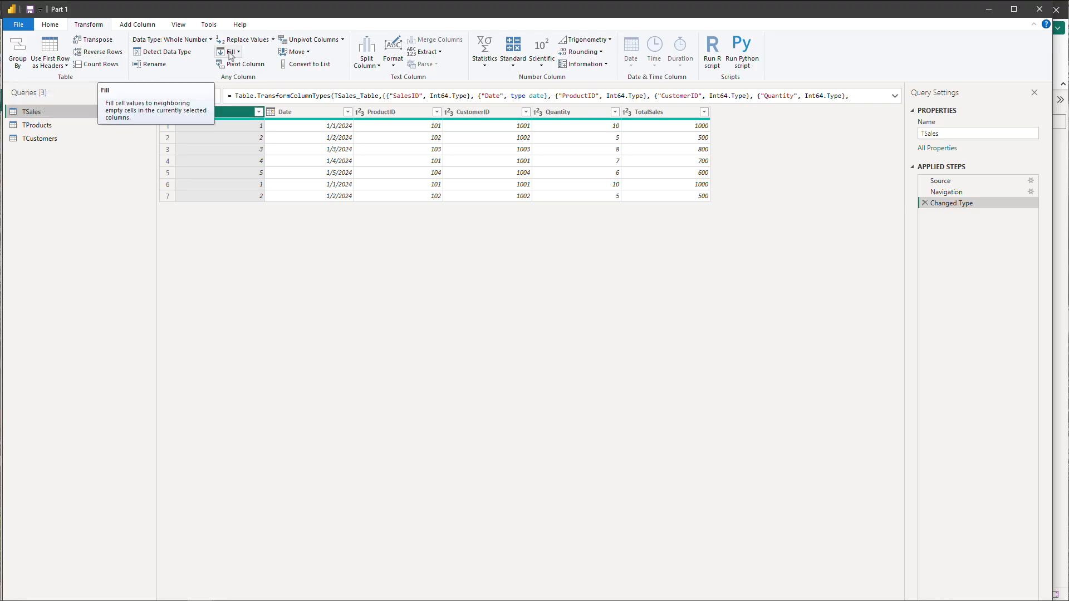
pyautogui.click(307, 53)
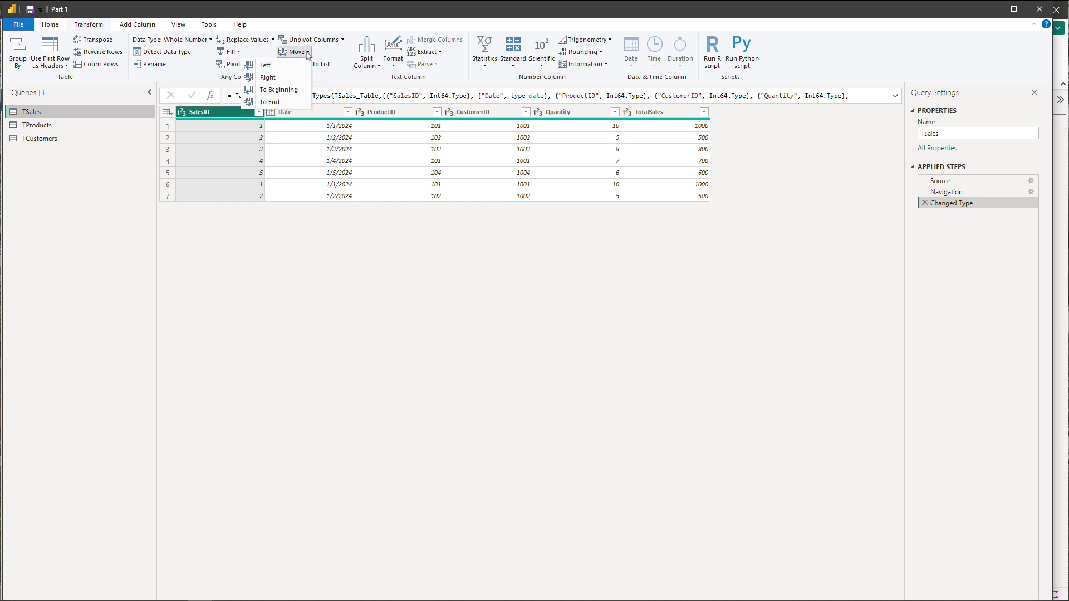
pyautogui.click(307, 53)
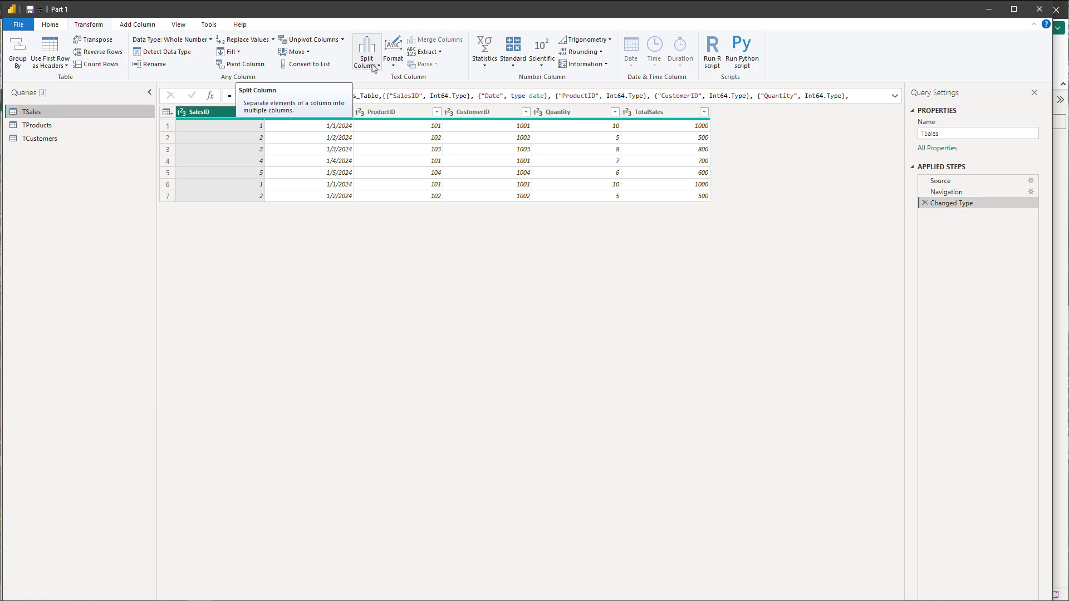
pyautogui.click(398, 66)
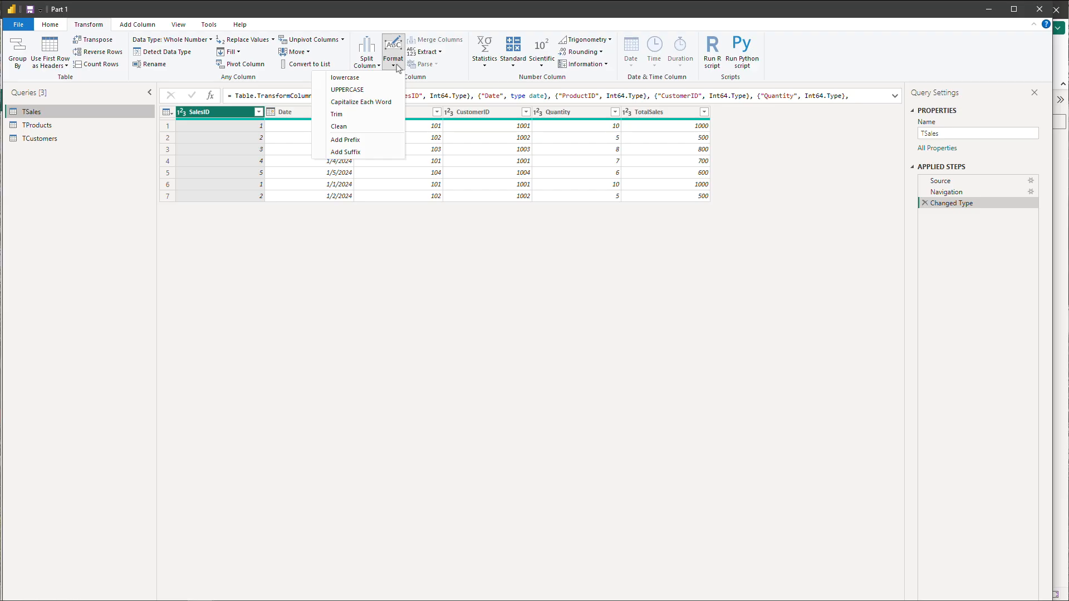
pyautogui.click(439, 52)
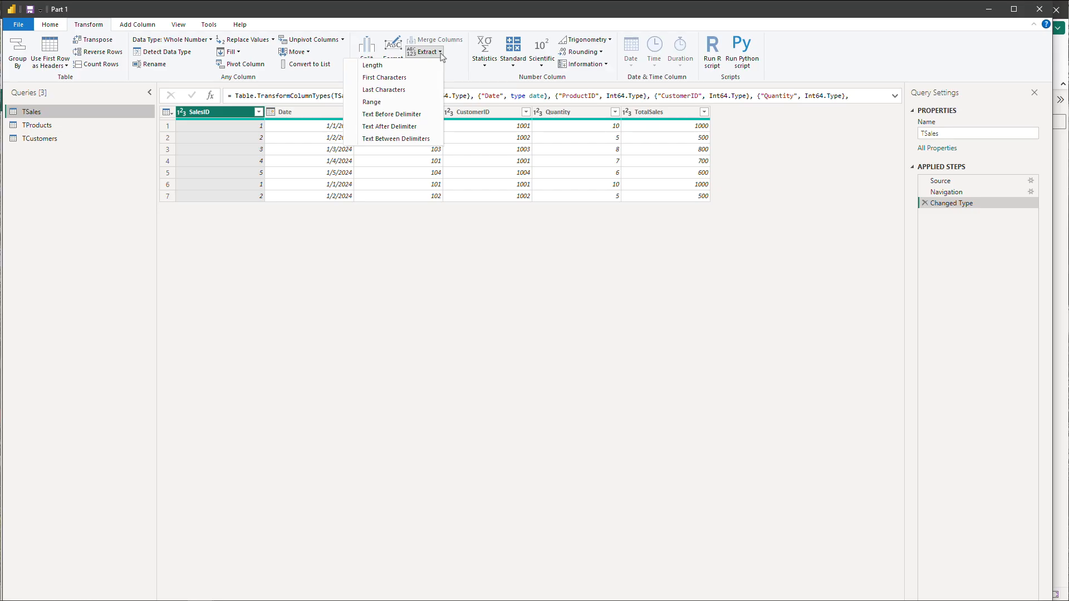
pyautogui.click(441, 54)
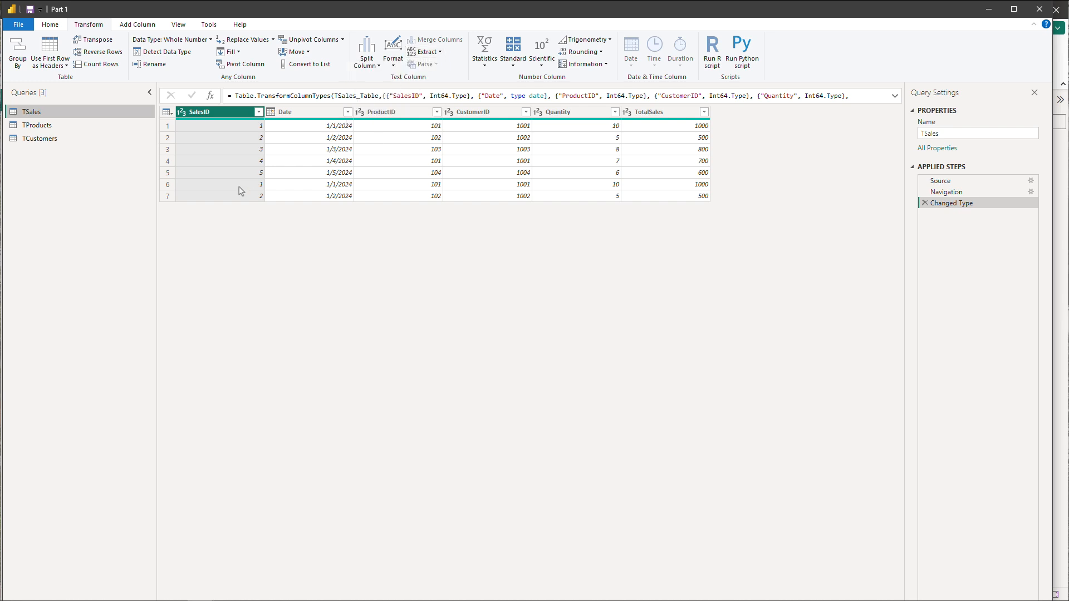
pyautogui.click(486, 65)
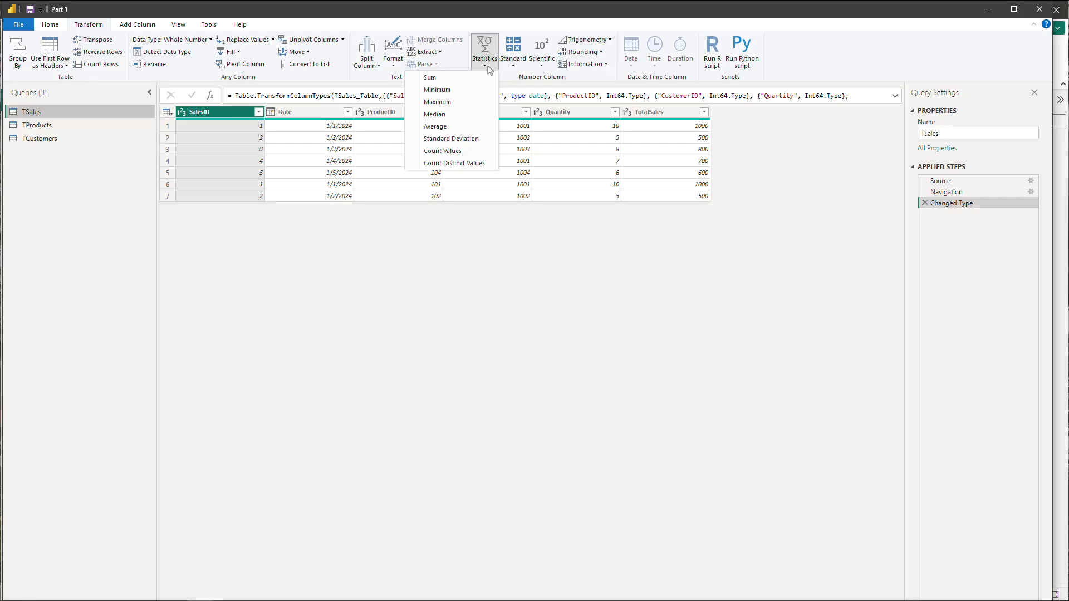
pyautogui.click(490, 68)
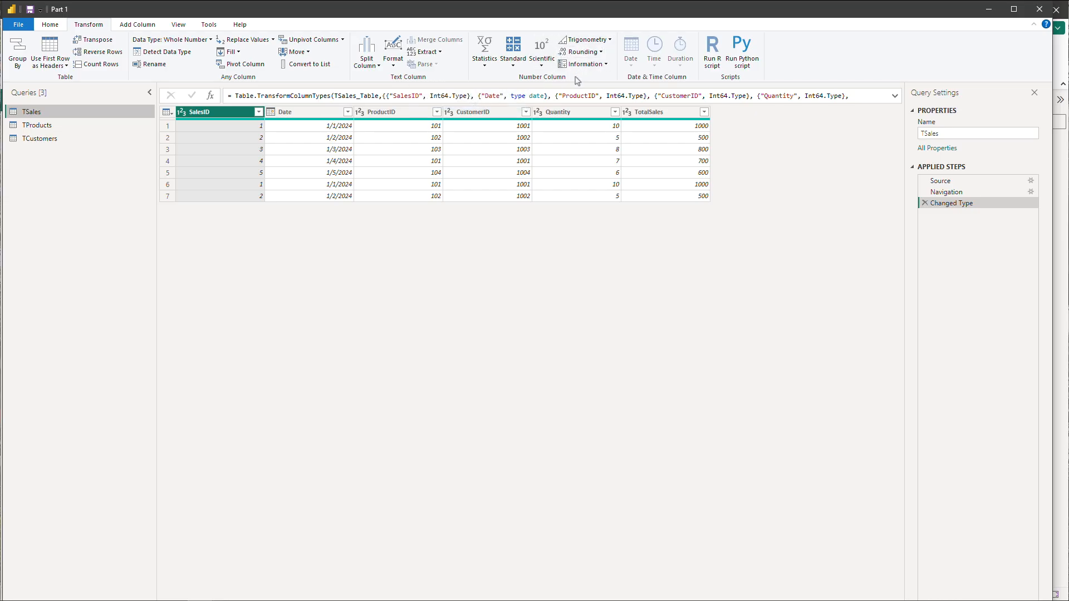
# - Examine the date transformation choices for the Date column of TSales without applying any
pyautogui.click(316, 114)
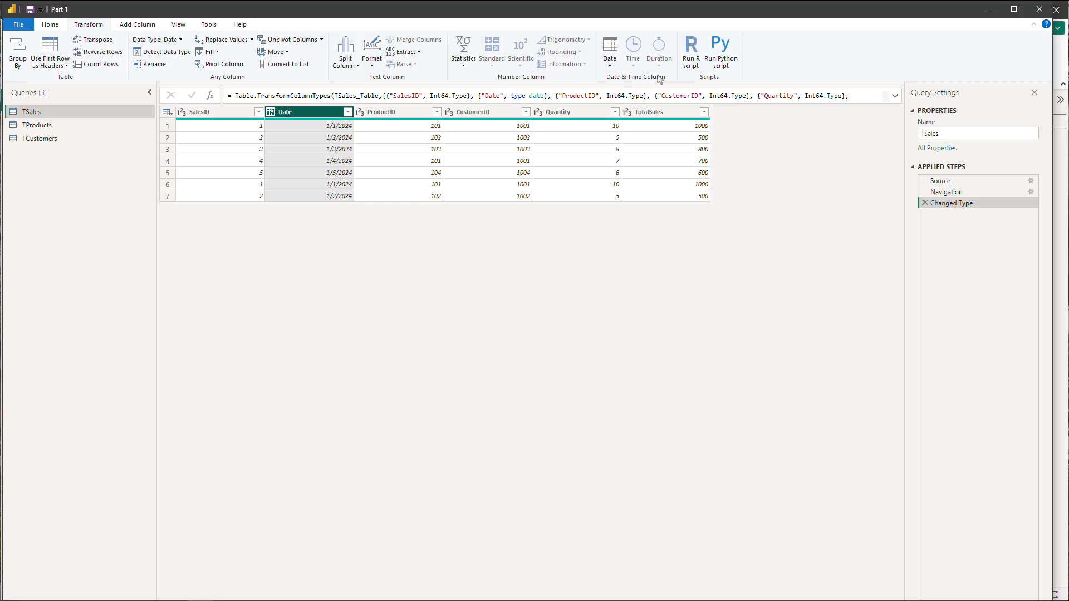
pyautogui.click(610, 65)
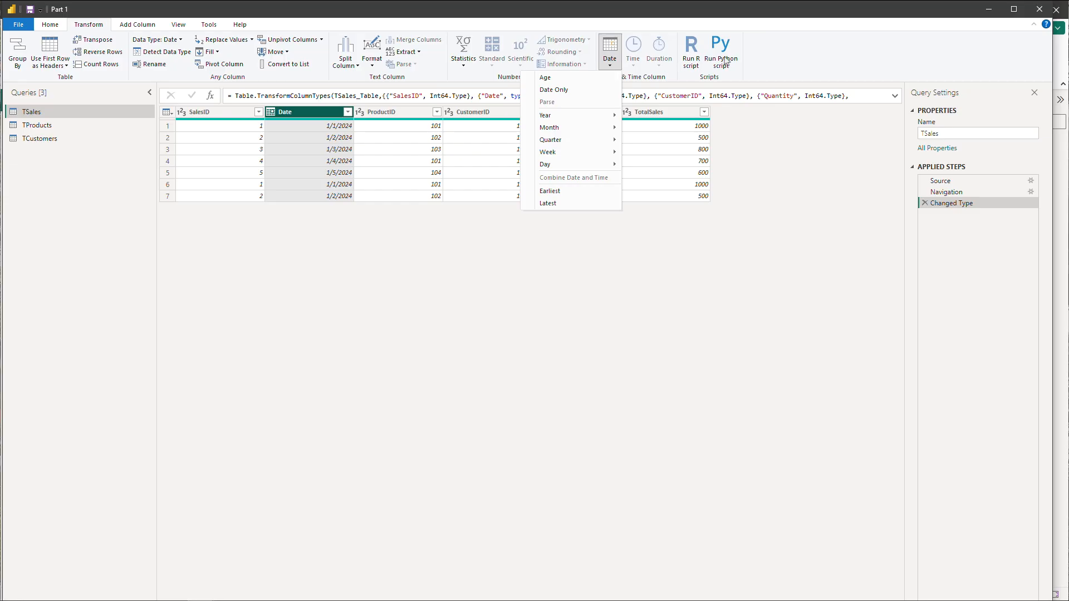
pyautogui.click(739, 79)
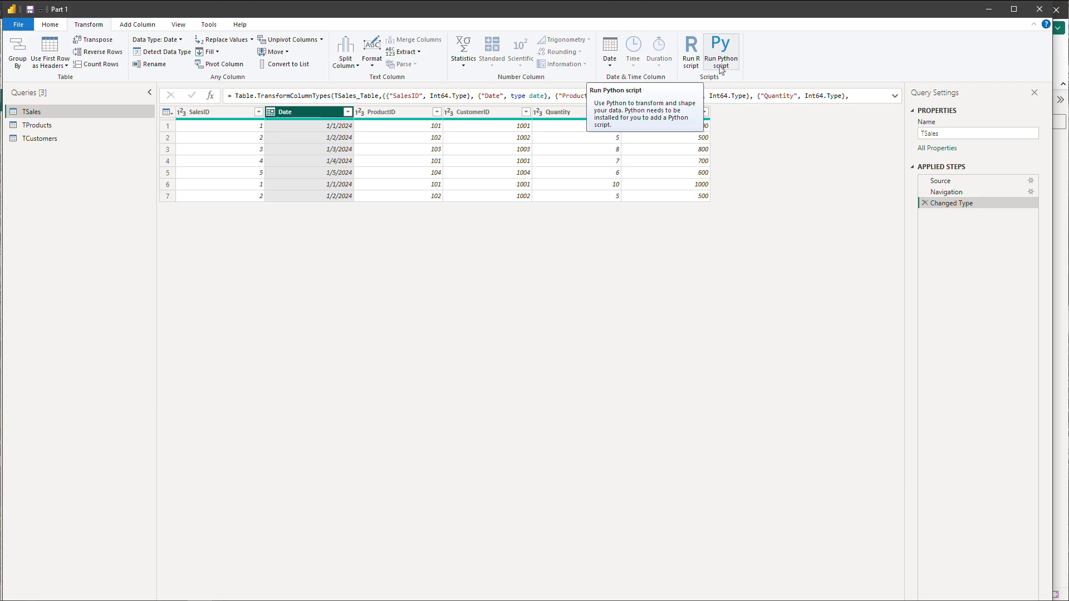
# - Examine the tools for adding columns, including the index column starting options, without adding a column
pyautogui.click(137, 25)
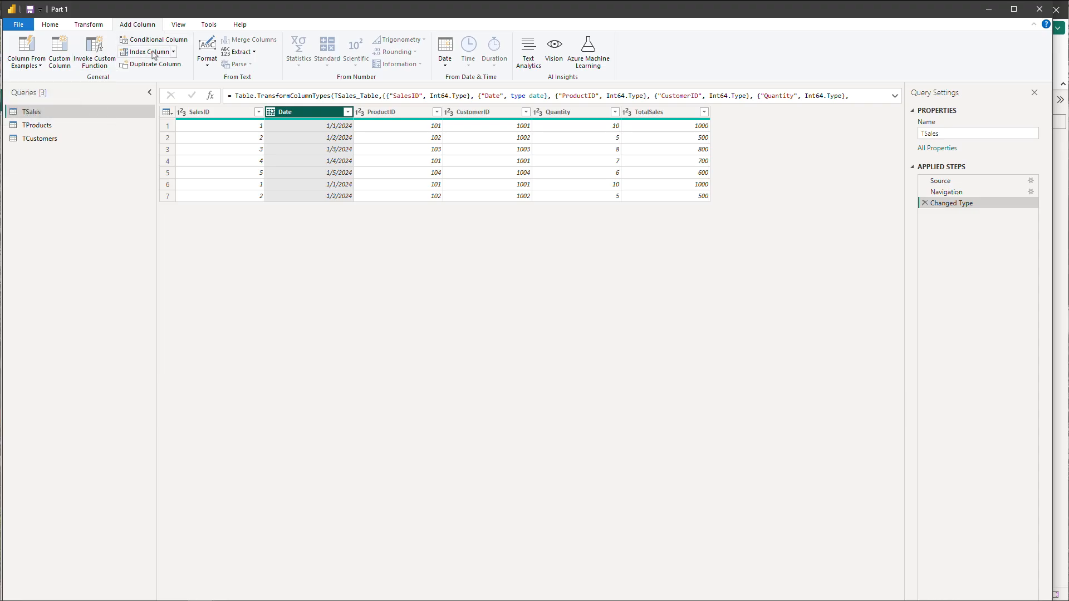
pyautogui.click(174, 52)
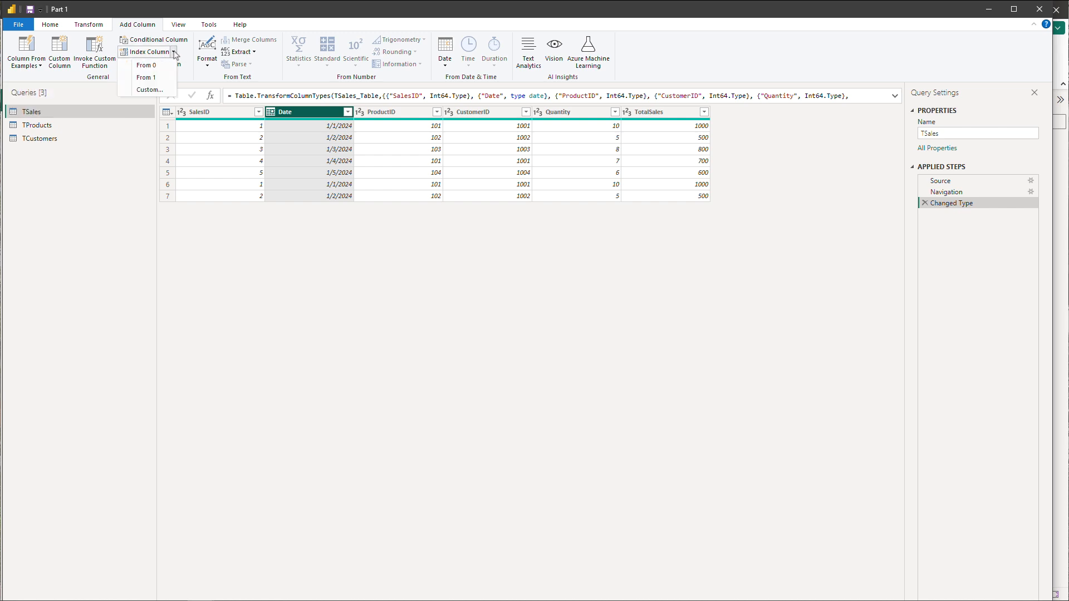
pyautogui.click(174, 51)
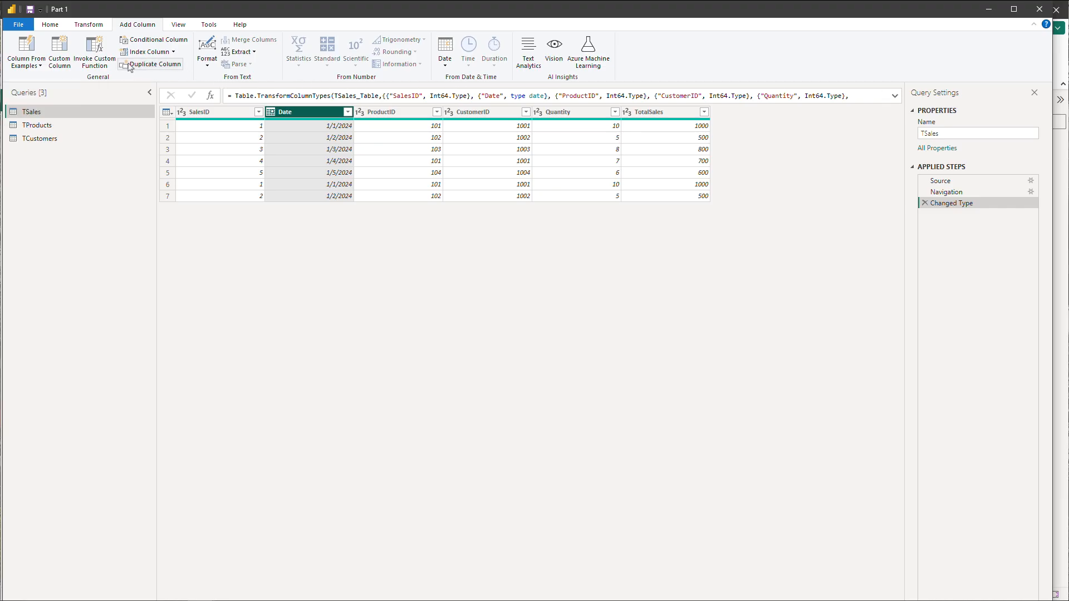
# - Hide and restore the formula bar and the Query Settings pane
pyautogui.click(179, 25)
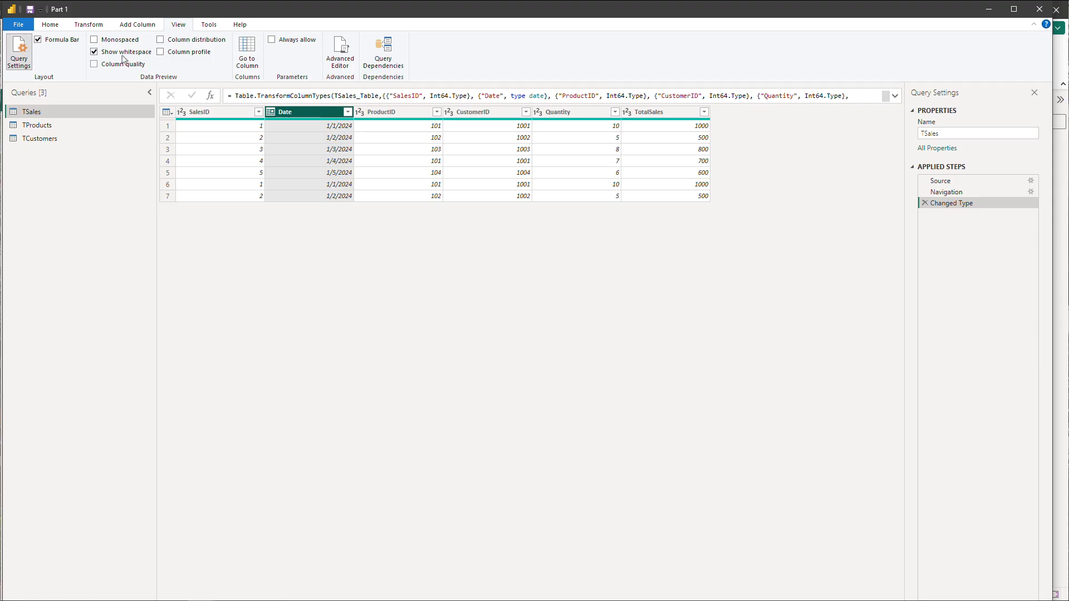
pyautogui.click(39, 39)
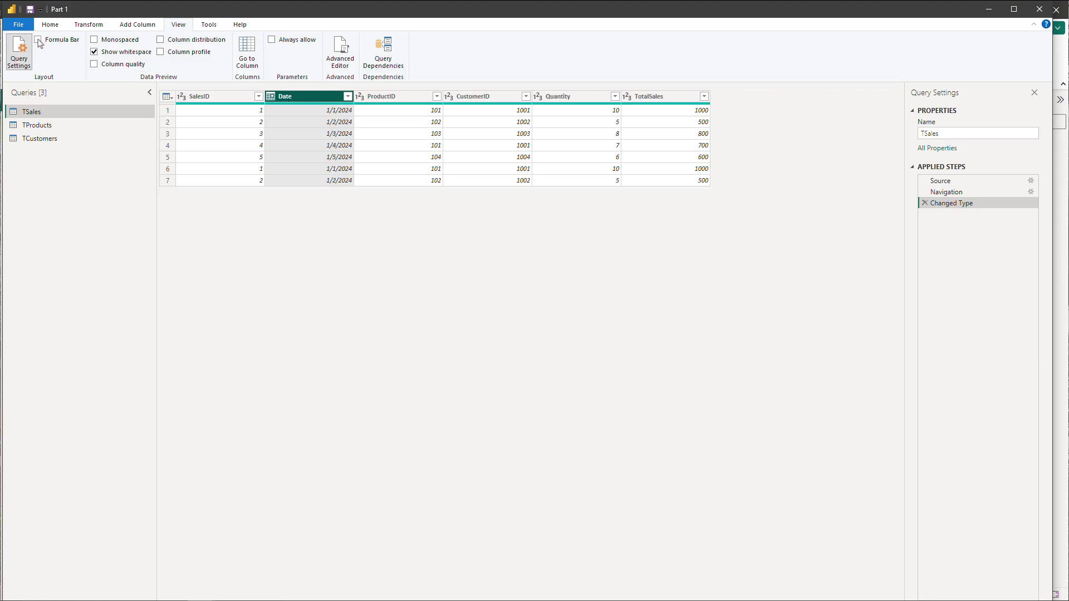
pyautogui.click(38, 40)
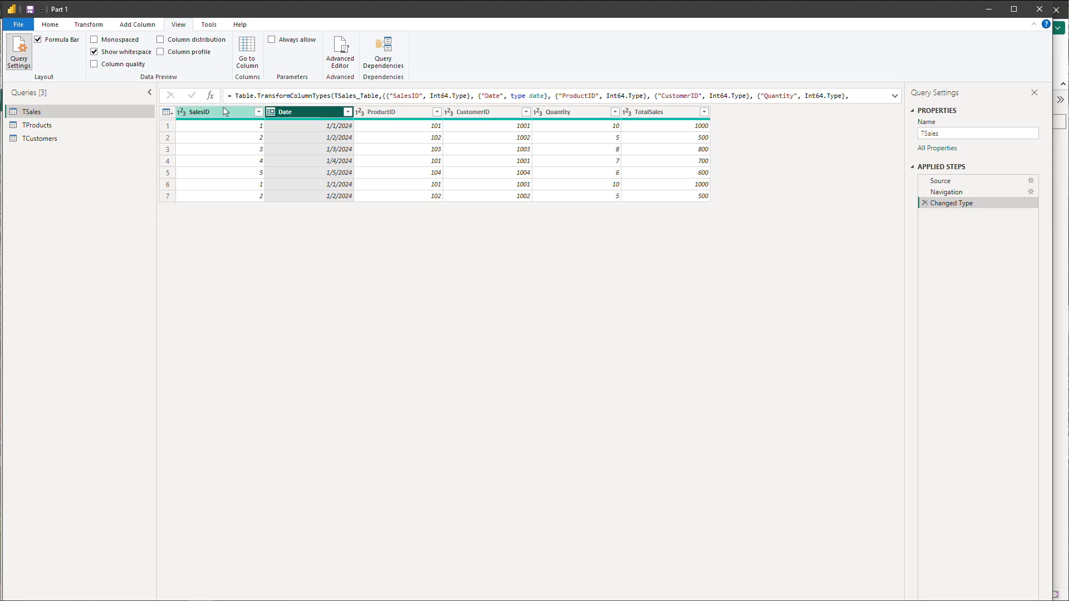
pyautogui.click(30, 56)
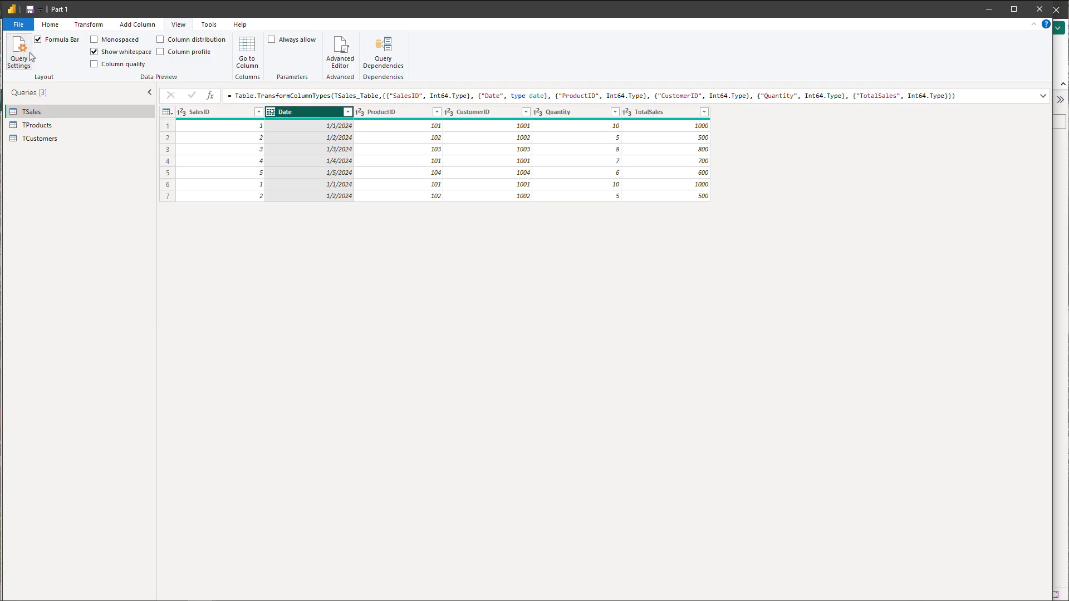
pyautogui.click(30, 56)
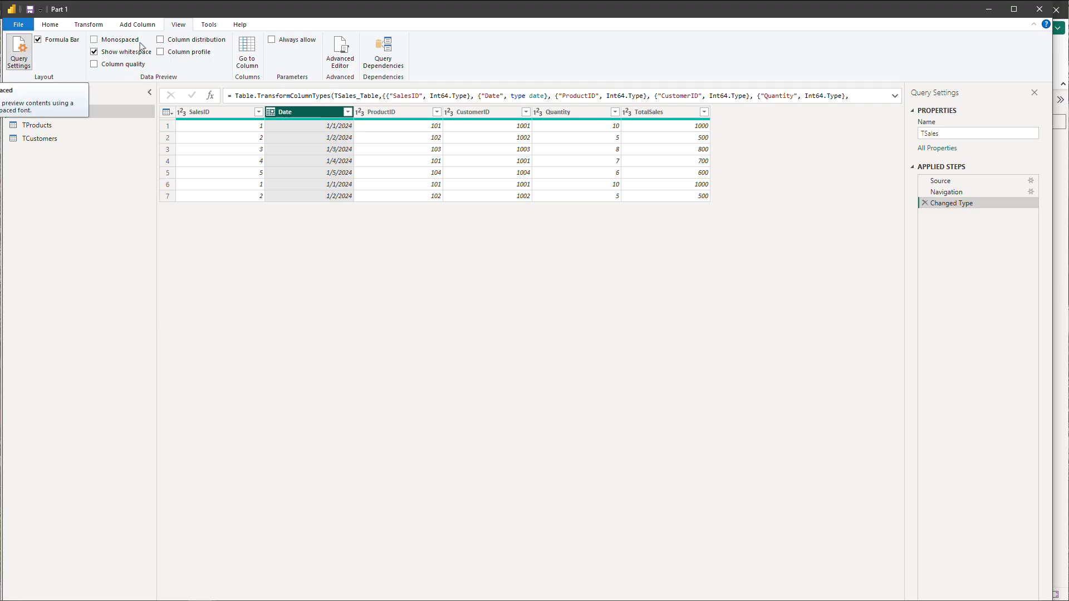
# - Try out the monospaced font, column distribution and column profile on the TSales preview, switching each off again
pyautogui.click(100, 43)
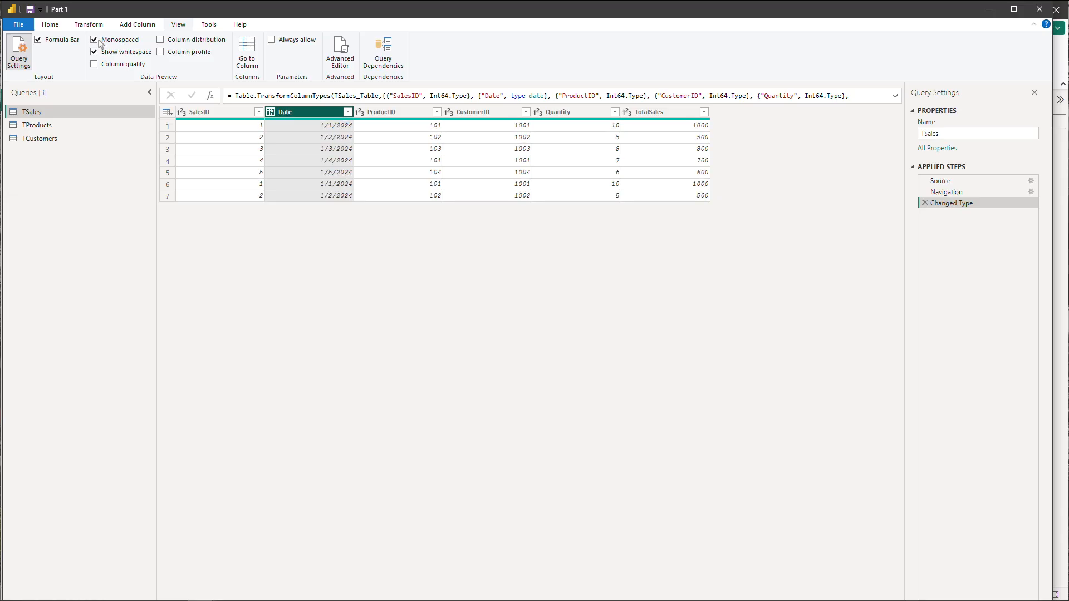
pyautogui.click(162, 43)
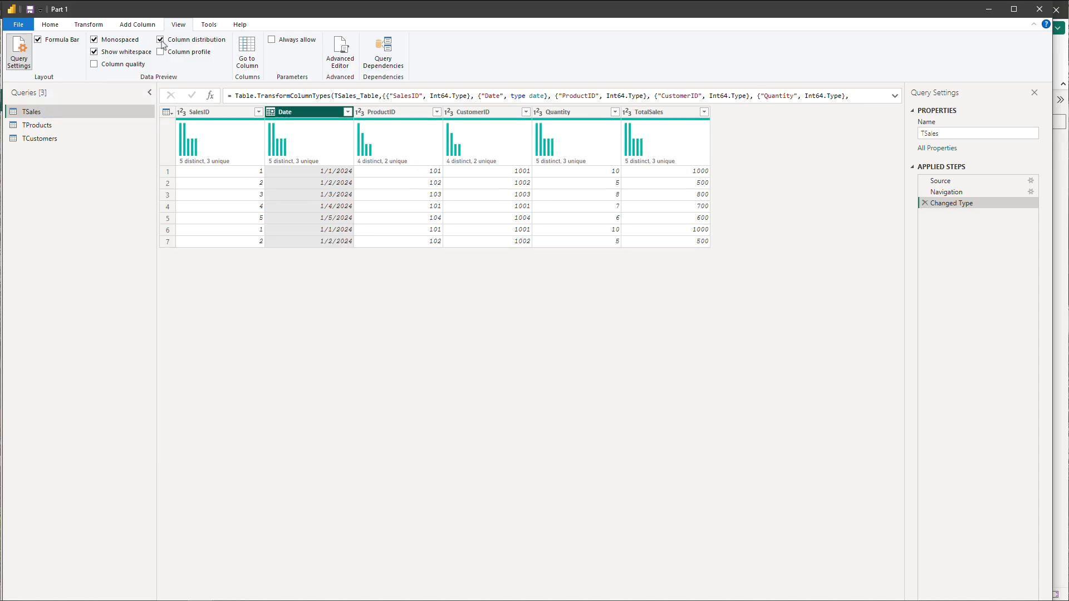
pyautogui.click(162, 41)
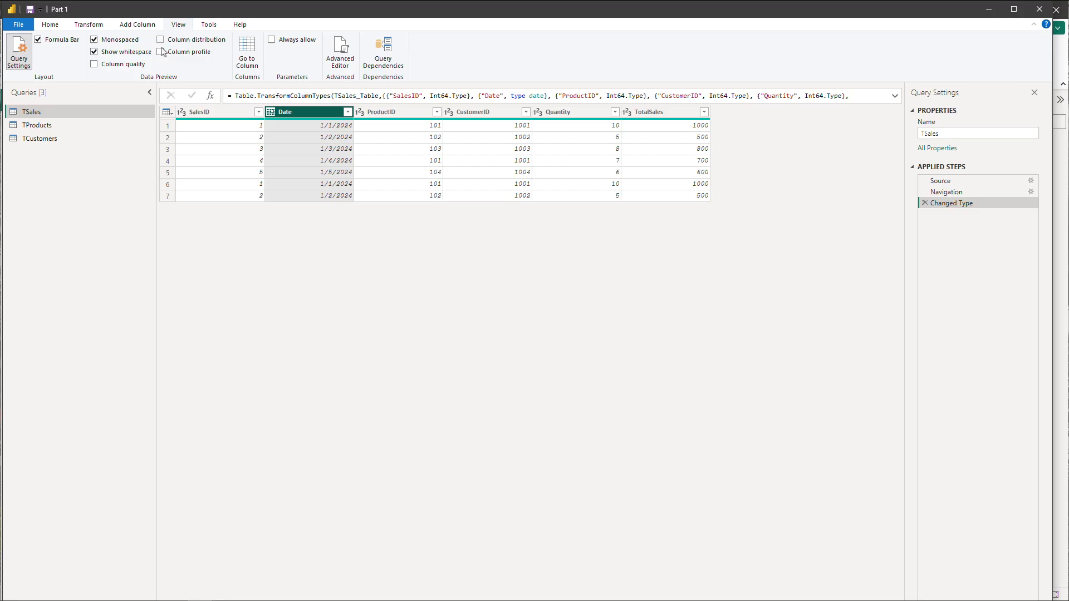
pyautogui.click(161, 52)
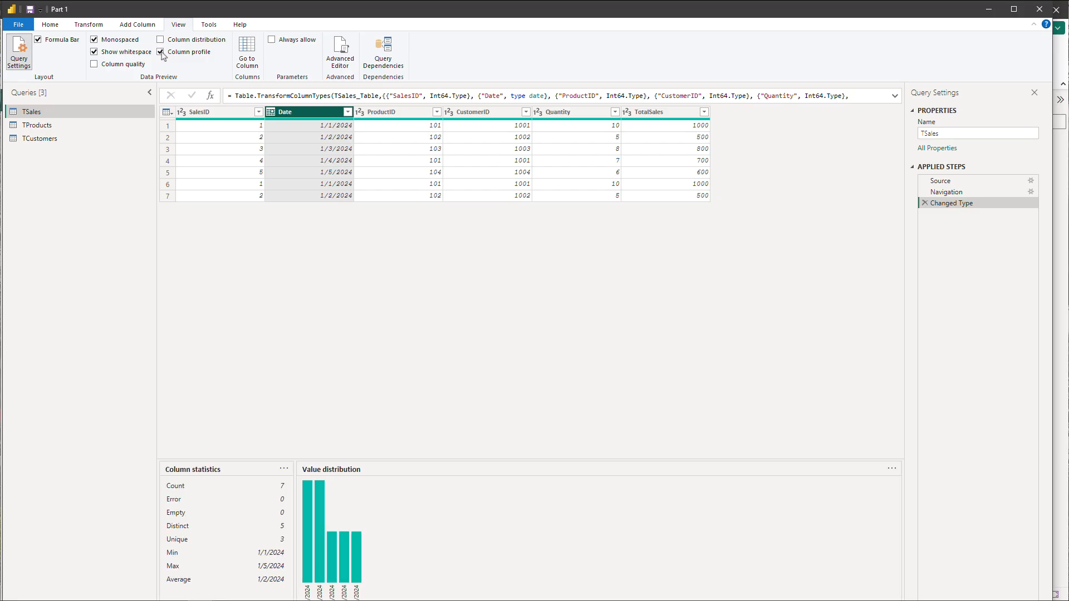
pyautogui.click(162, 52)
pyautogui.click(161, 40)
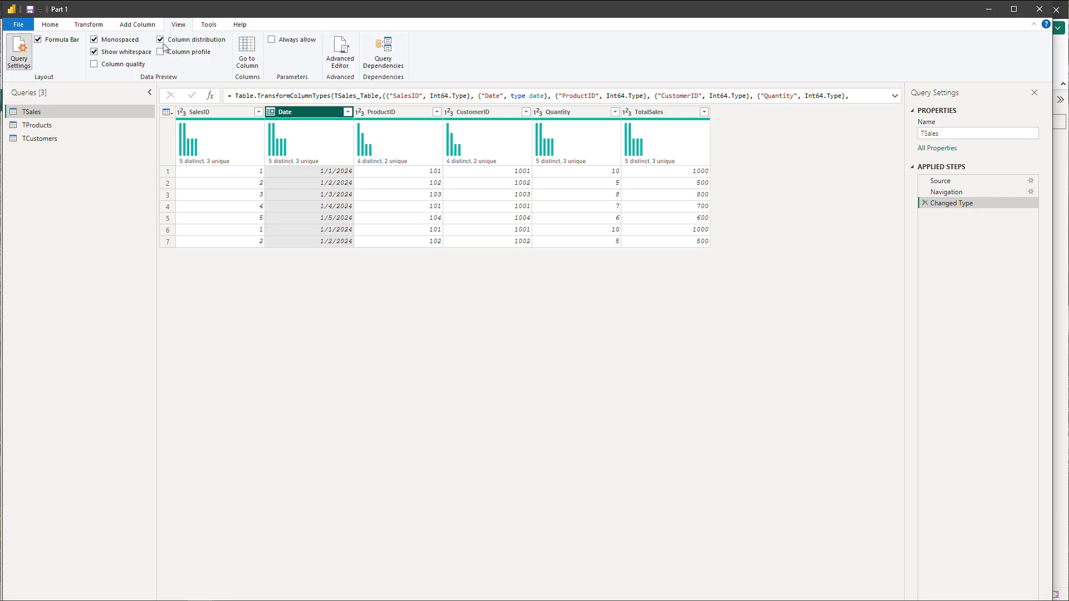
pyautogui.click(161, 40)
pyautogui.click(93, 40)
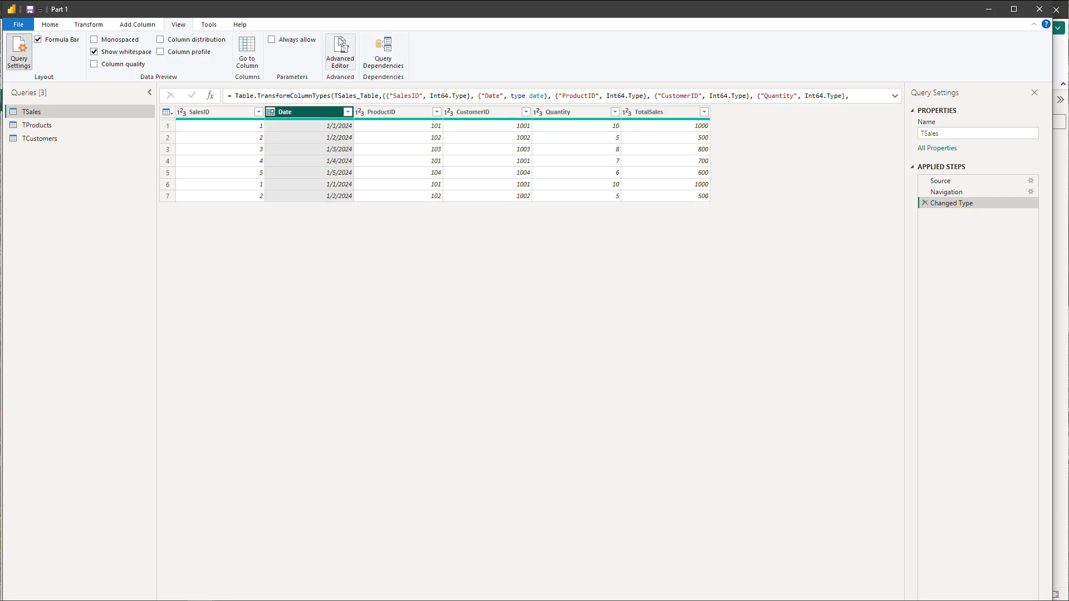
pyautogui.click(246, 49)
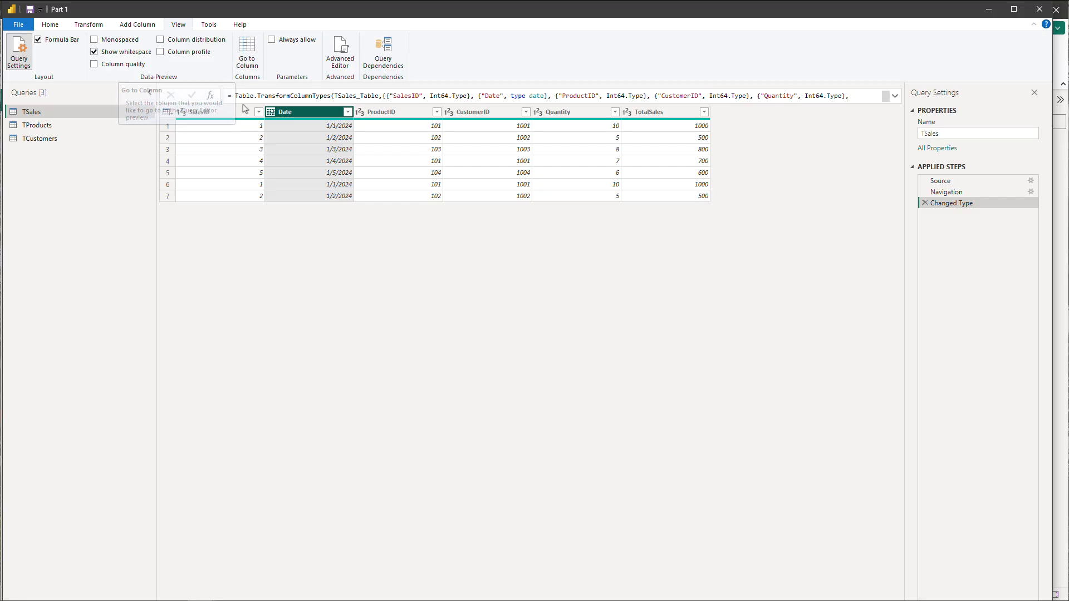
# - Select the ProductID column of TSales, view the Query Dependencies diagram, and close it
pyautogui.click(167, 113)
pyautogui.click(326, 114)
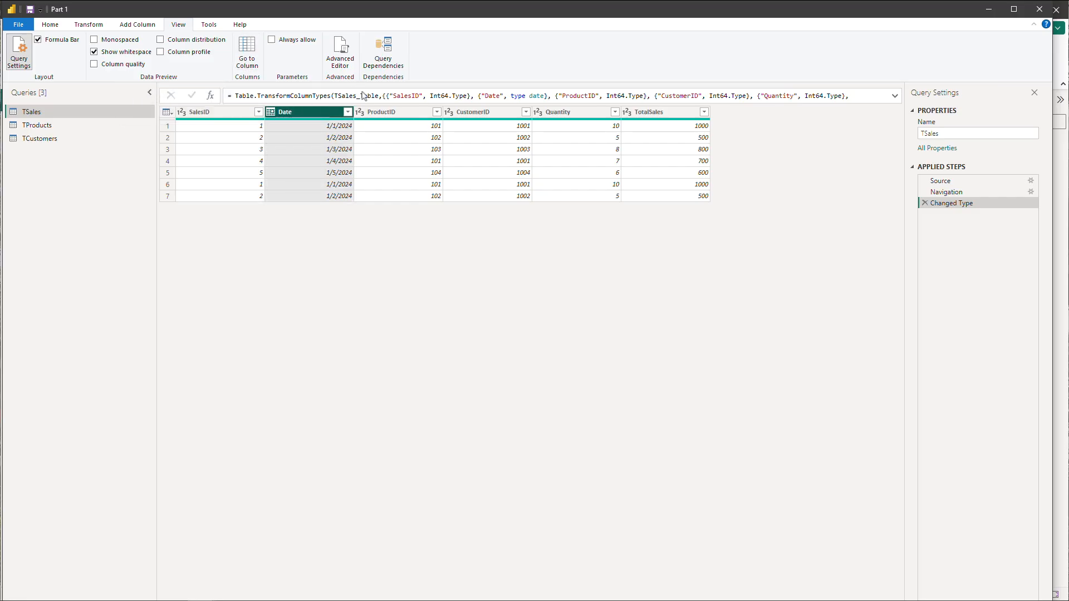
pyautogui.click(384, 116)
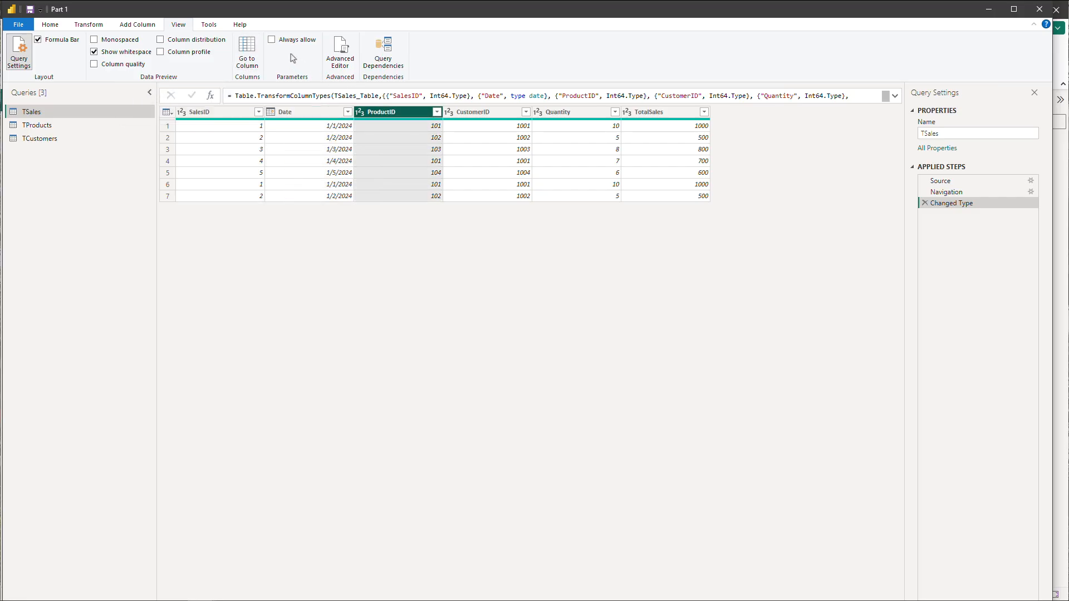
pyautogui.click(381, 62)
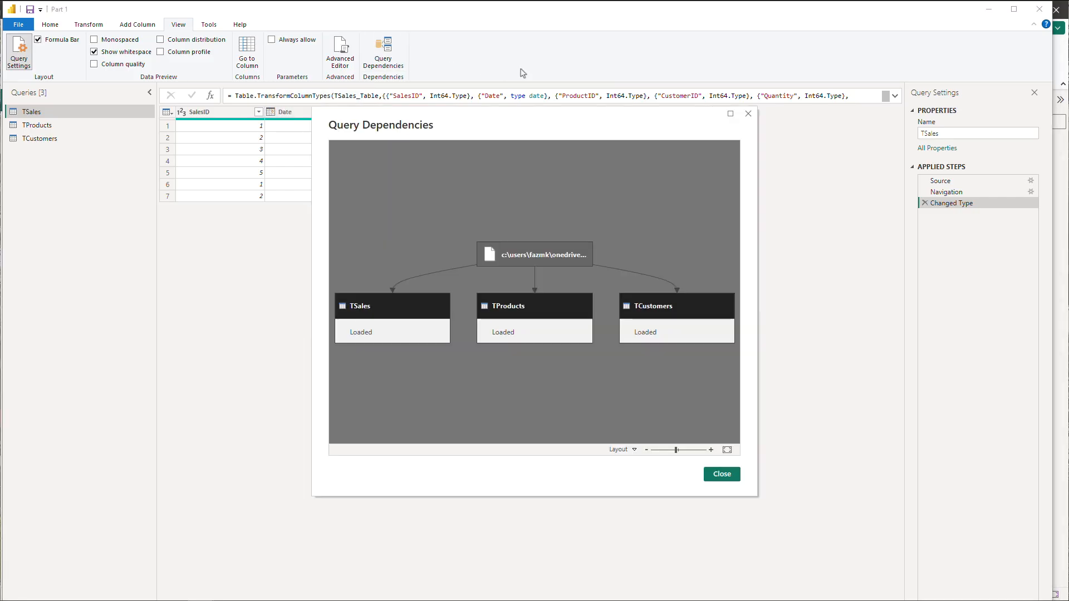
pyautogui.click(727, 478)
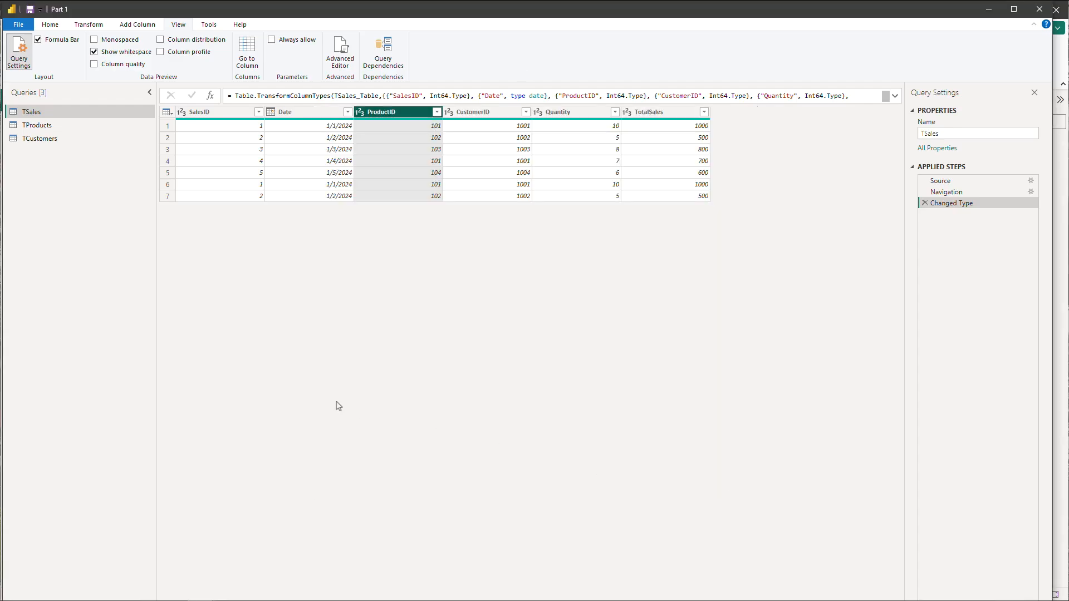
# - Examine the diagnostic options without changing them and look over the available help and community resources
pyautogui.click(216, 28)
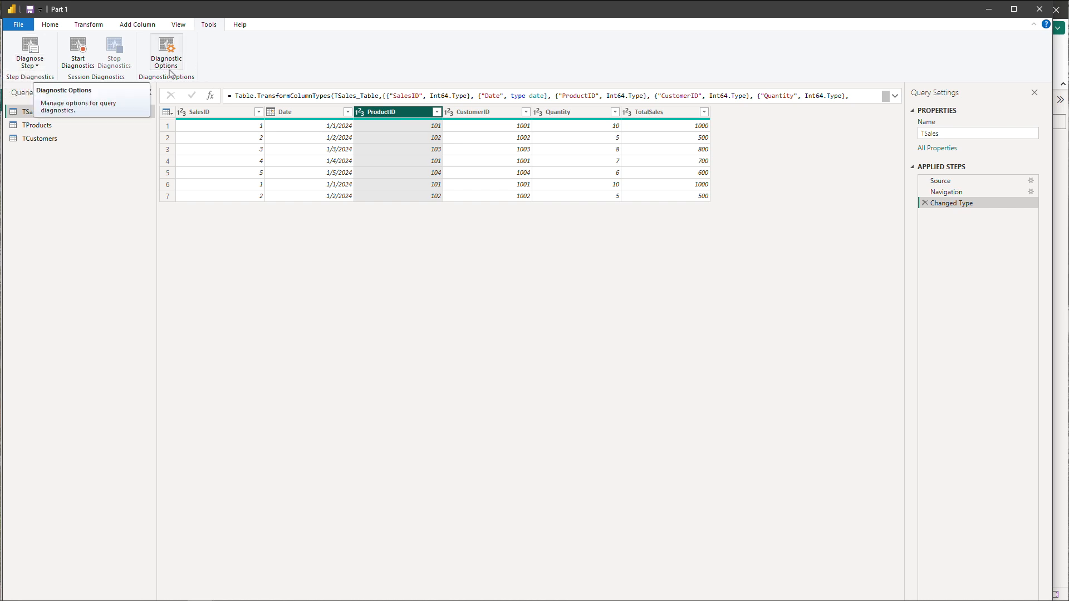
pyautogui.click(167, 56)
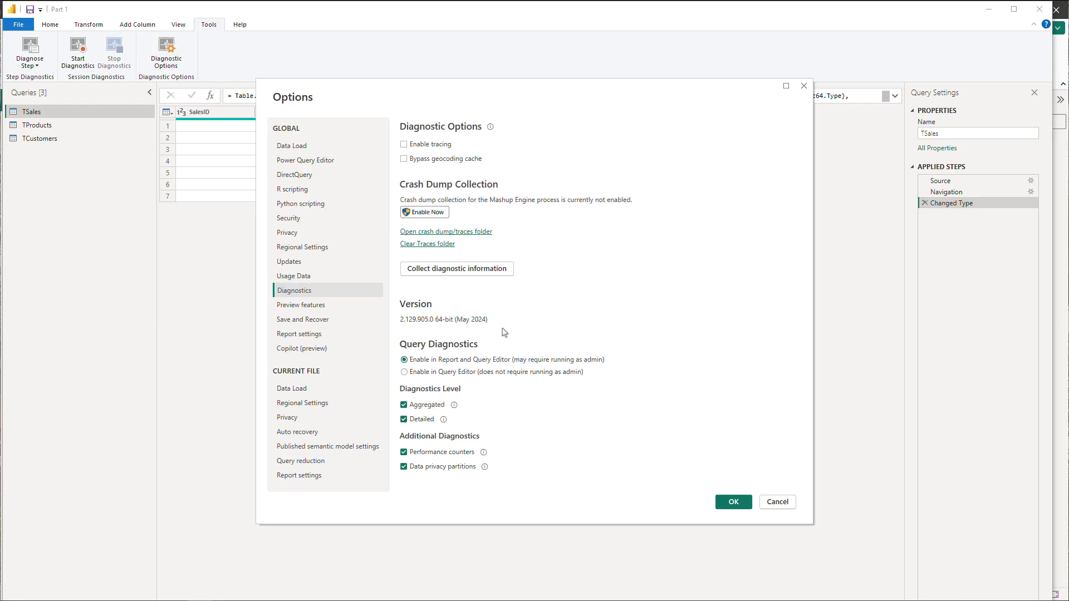
pyautogui.click(802, 87)
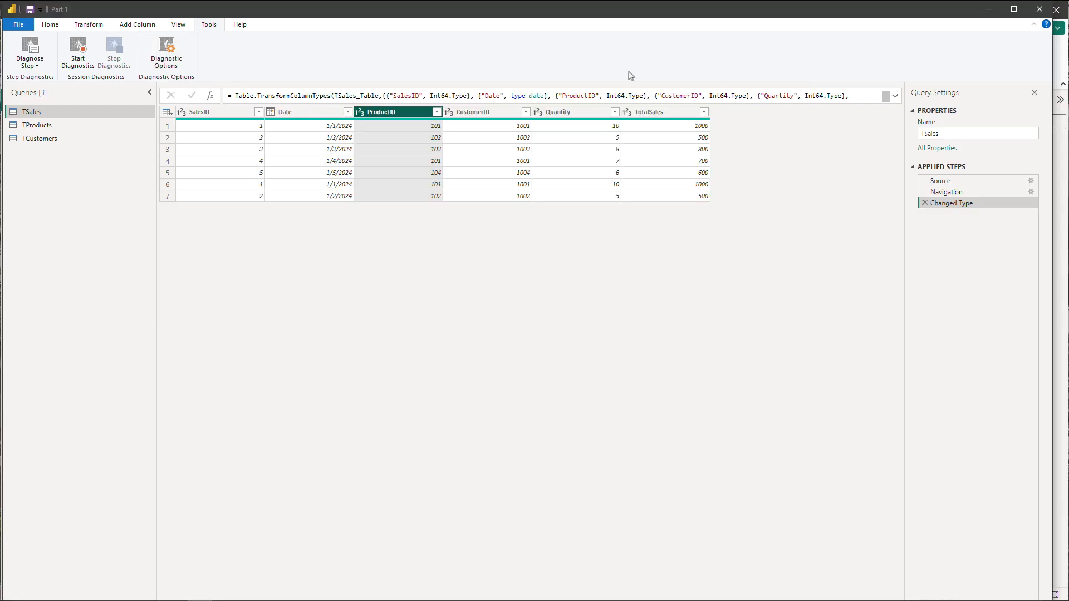
pyautogui.click(240, 25)
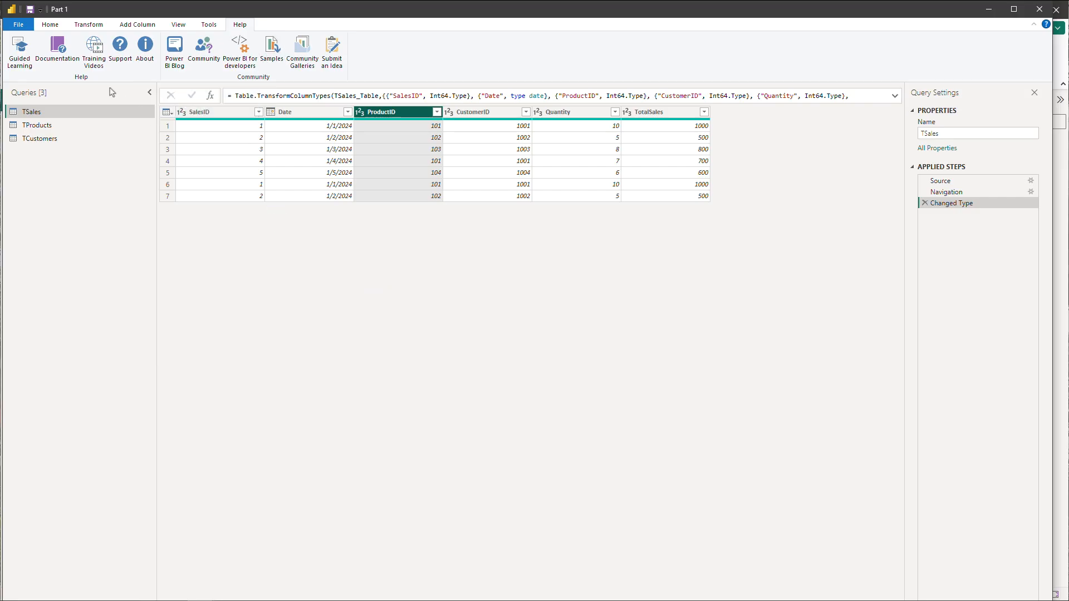
# - Inspect the repeated SalesID rows in TSales and examine the whole-table row commands, including Remove Duplicates, without applying any
pyautogui.click(50, 28)
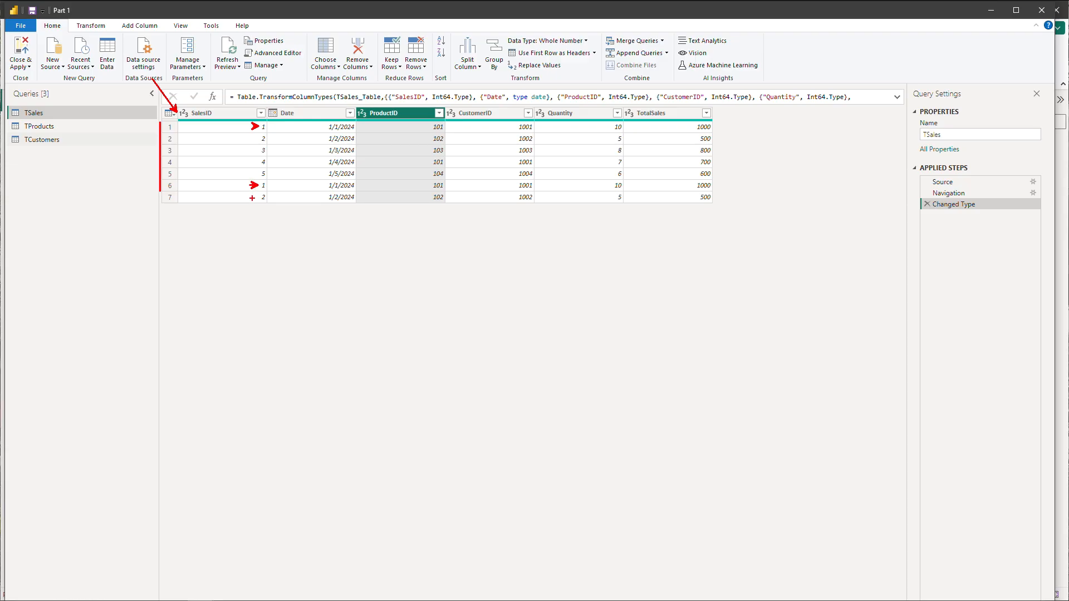
pyautogui.moveTo(253, 198); pyautogui.dragTo(247, 200)
pyautogui.moveTo(254, 141); pyautogui.dragTo(248, 142)
pyautogui.press('Escape')
pyautogui.click(235, 115)
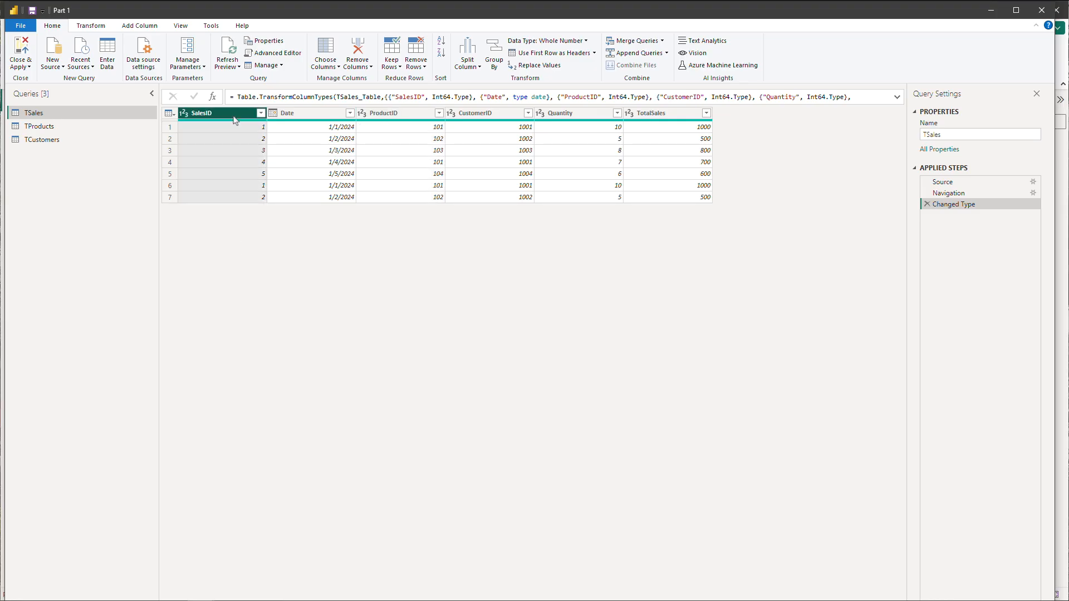
pyautogui.click(168, 114)
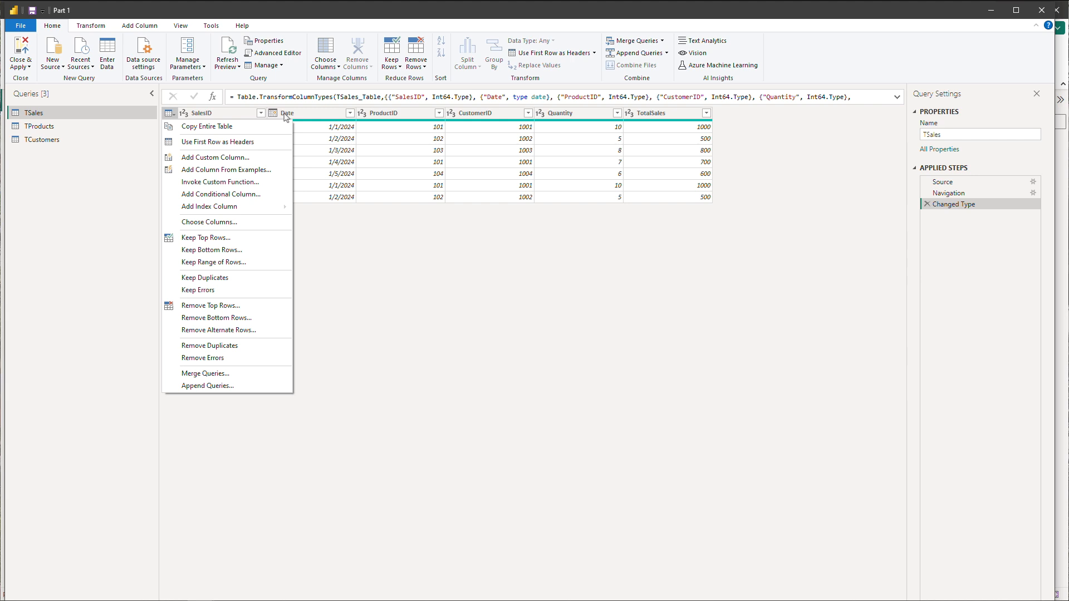
pyautogui.click(173, 116)
pyautogui.click(173, 116)
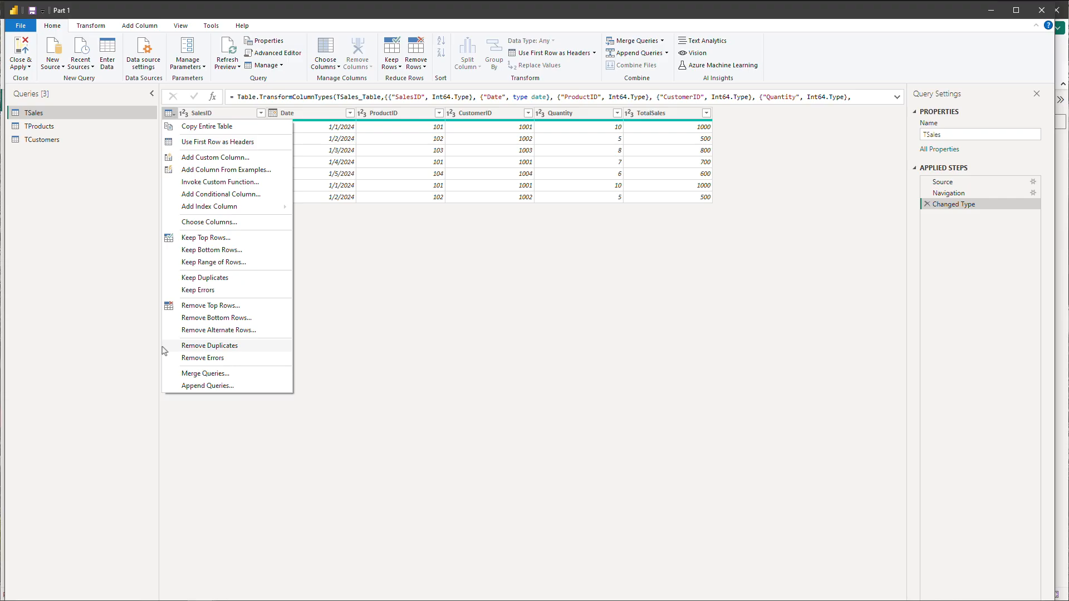
pyautogui.click(77, 28)
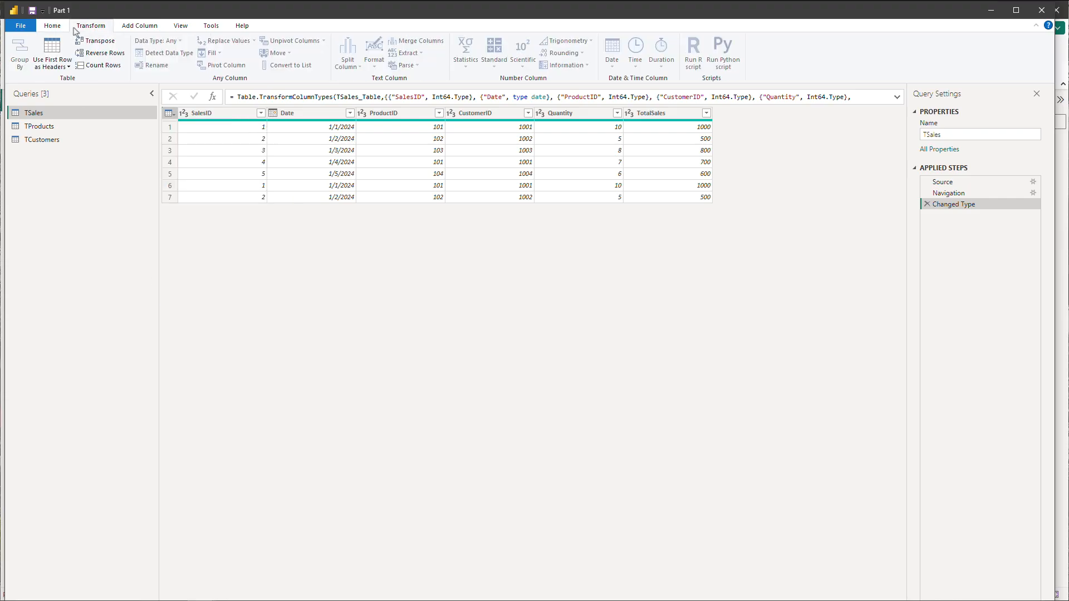
pyautogui.click(51, 26)
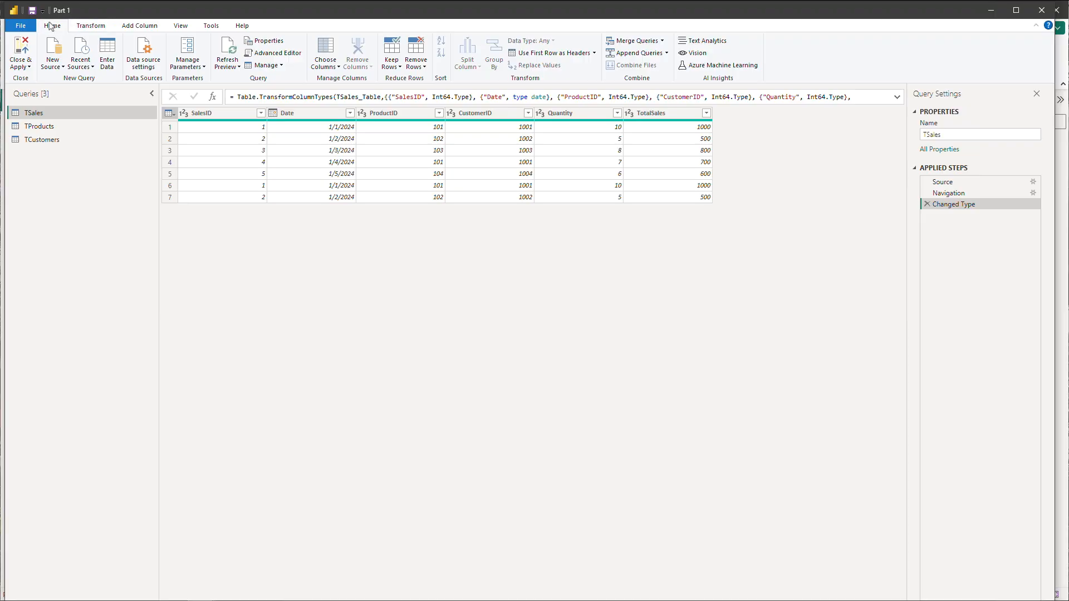
# - With the SalesID column selected, examine the options for removing and keeping rows without applying any
pyautogui.click(194, 115)
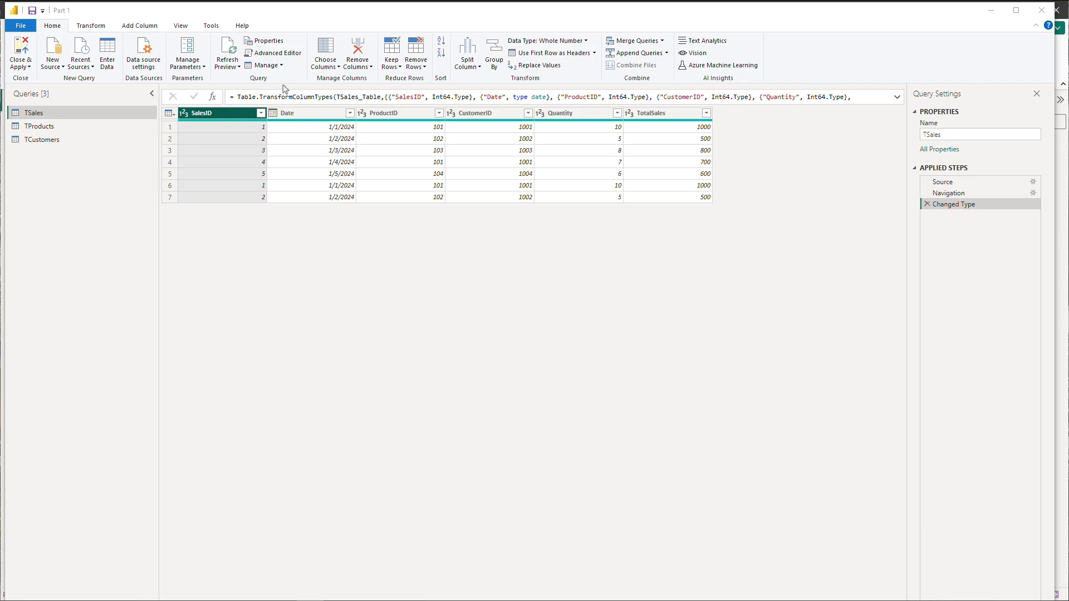
pyautogui.click(425, 70)
pyautogui.click(425, 71)
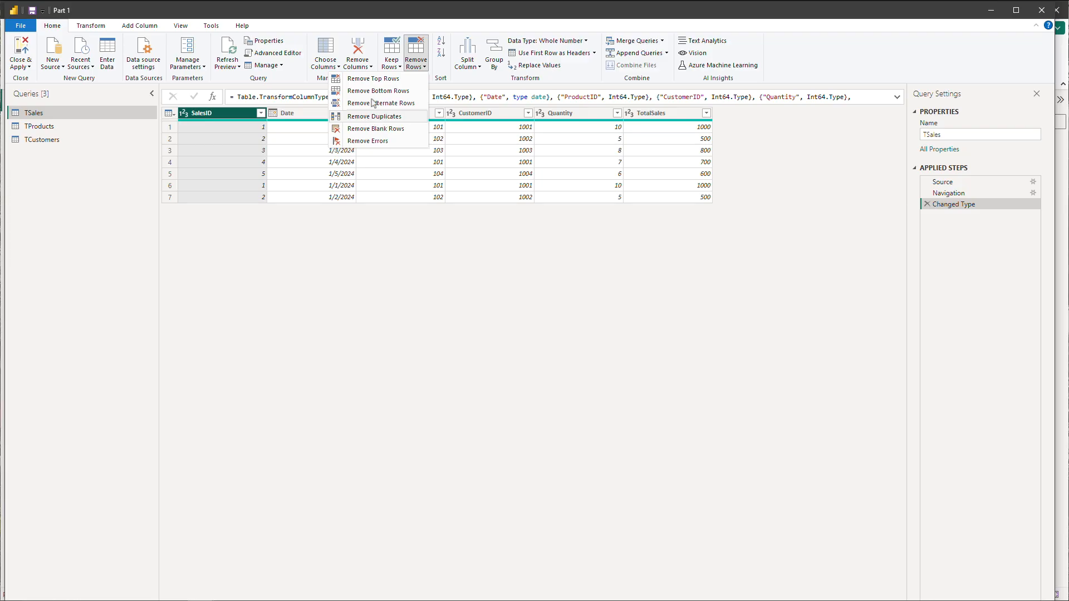
pyautogui.click(384, 21)
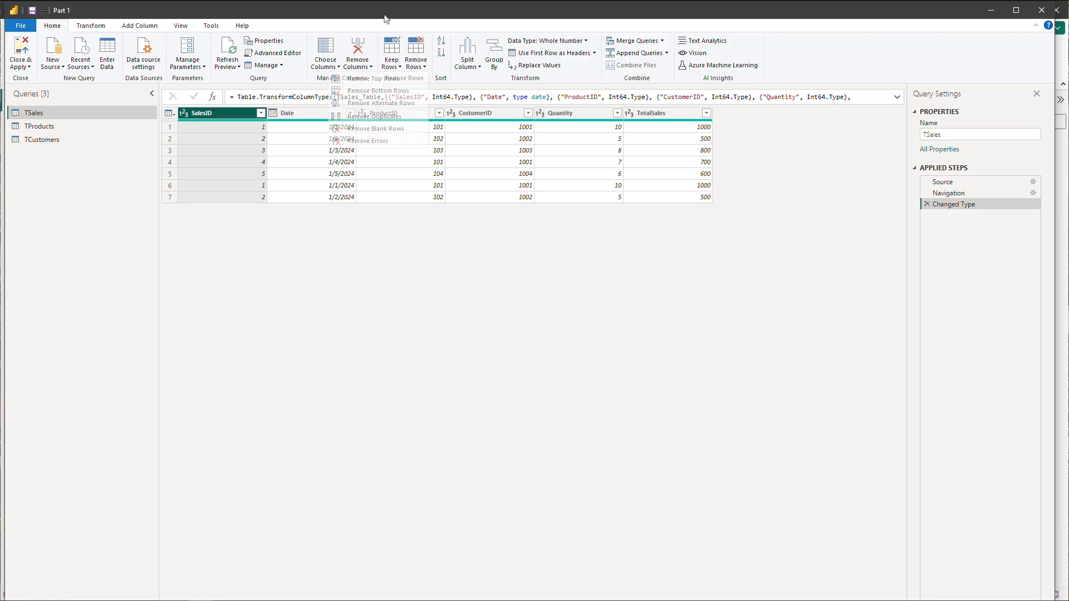
pyautogui.click(397, 67)
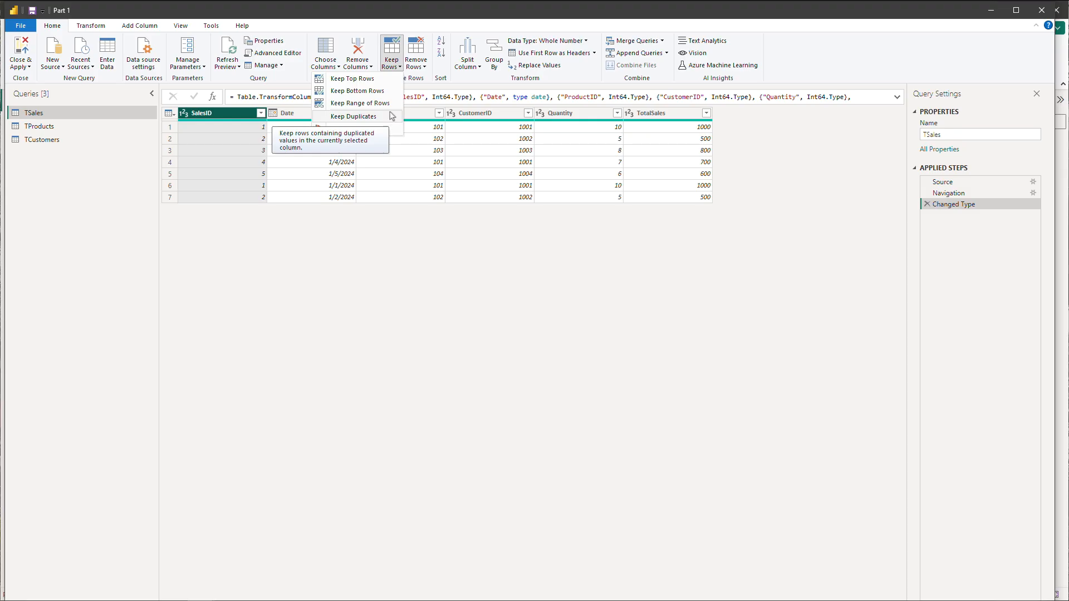
pyautogui.click(412, 66)
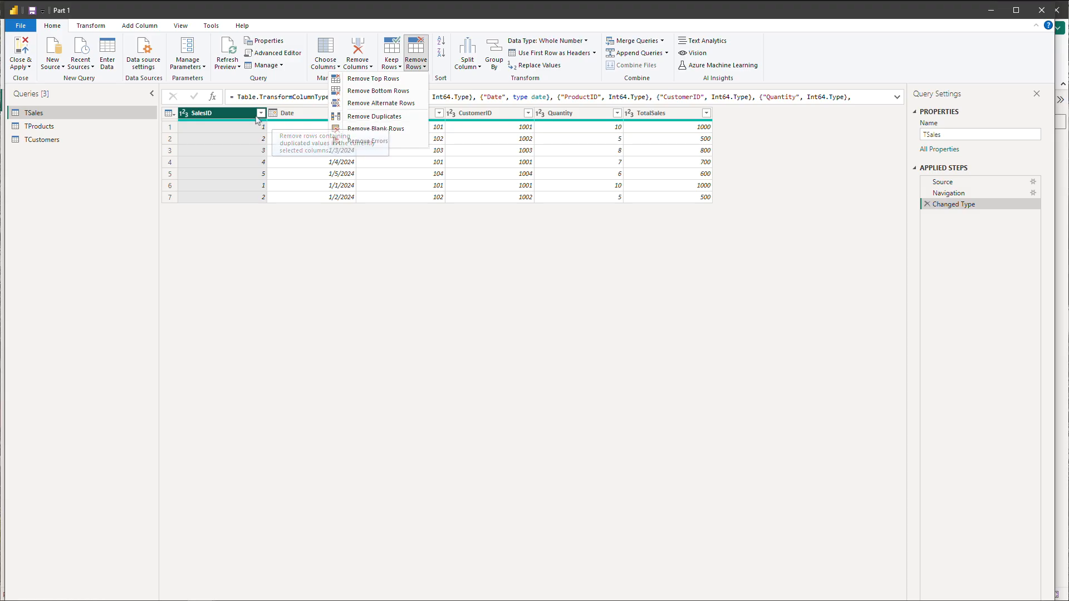
# - Remove duplicate rows from the entire TSales table and check the applied steps list
pyautogui.click(170, 114)
pyautogui.click(170, 113)
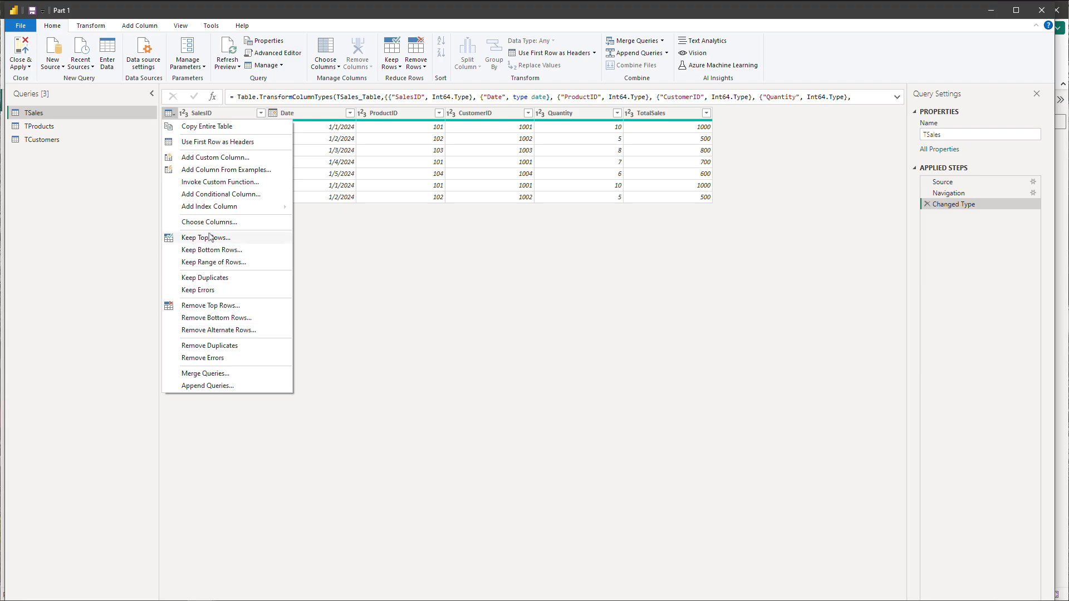
pyautogui.click(423, 66)
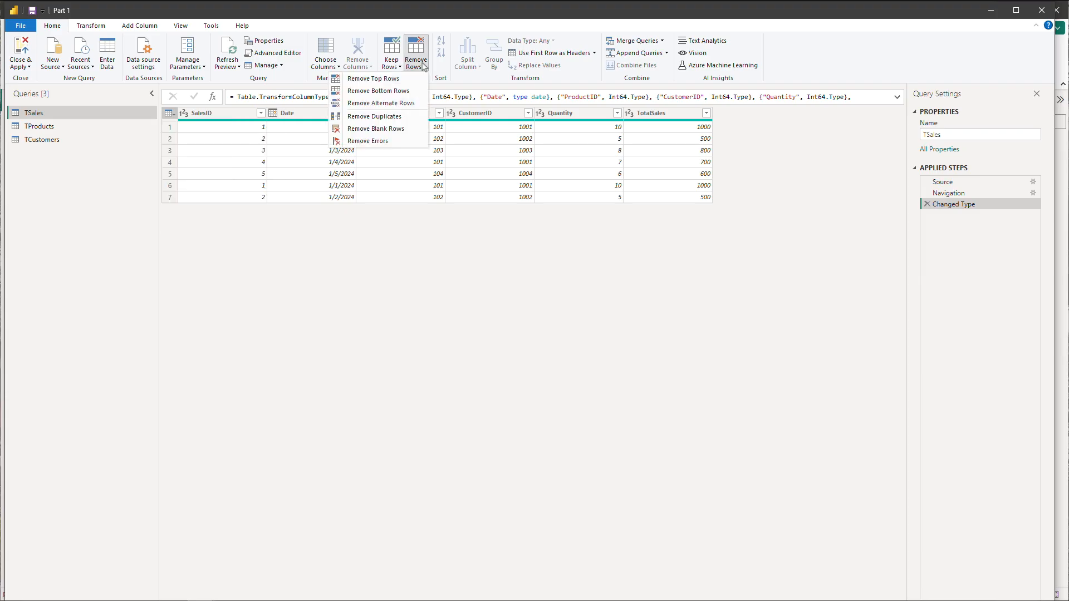
pyautogui.click(398, 122)
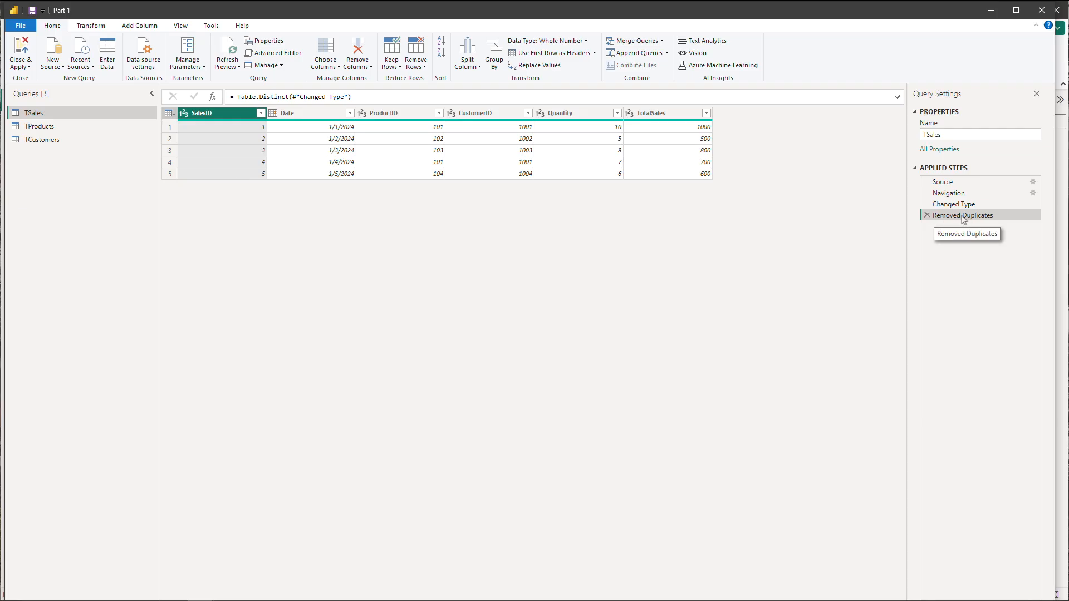
pyautogui.click(914, 169)
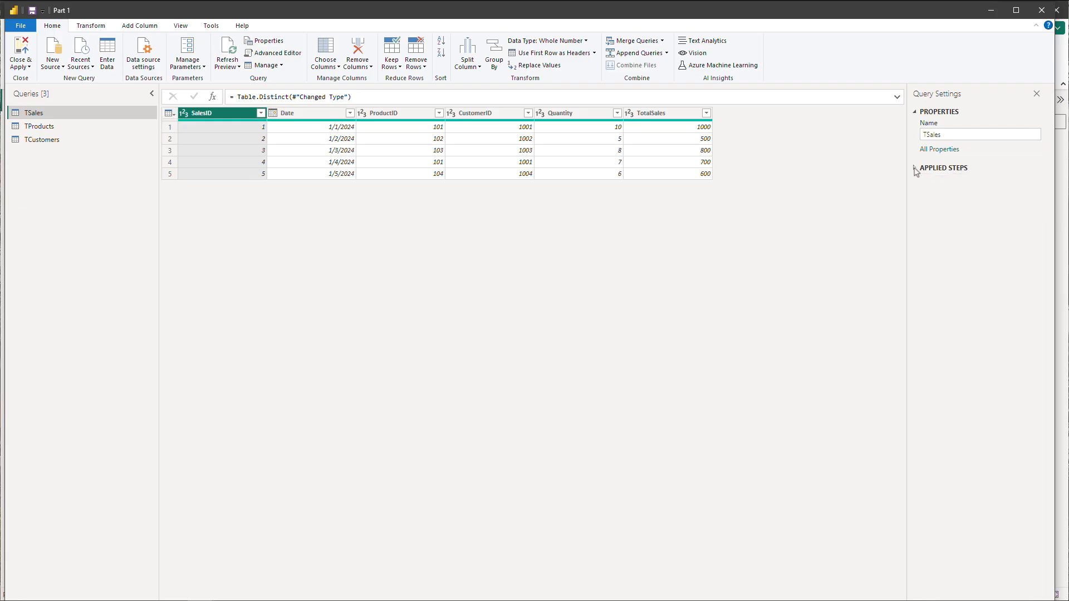
pyautogui.click(916, 169)
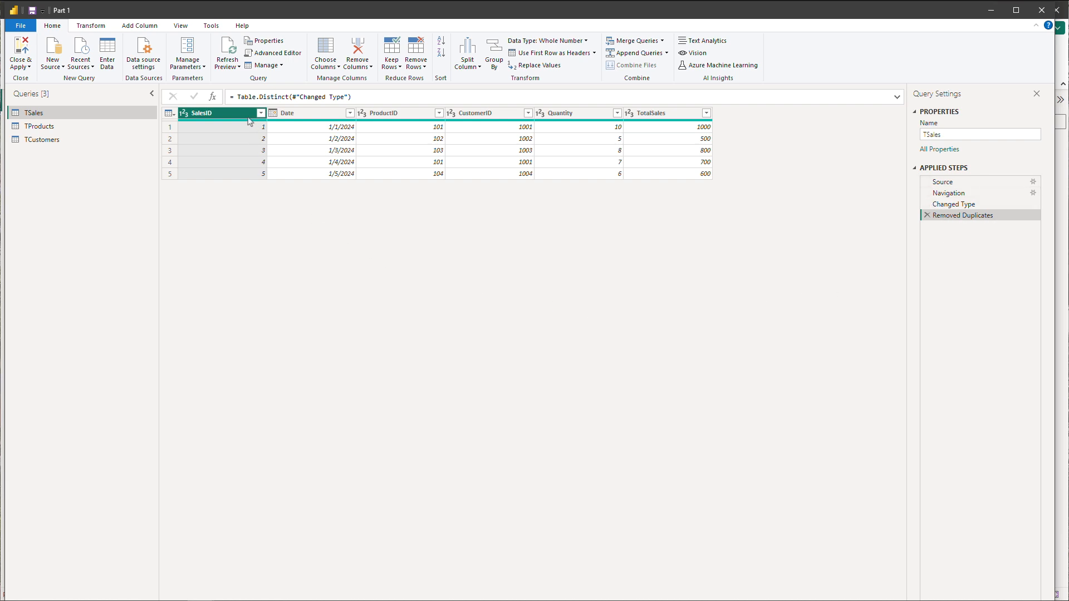
# - Examine the Removed Duplicates line of the TSales query in the Advanced Editor and close the editor
pyautogui.click(262, 55)
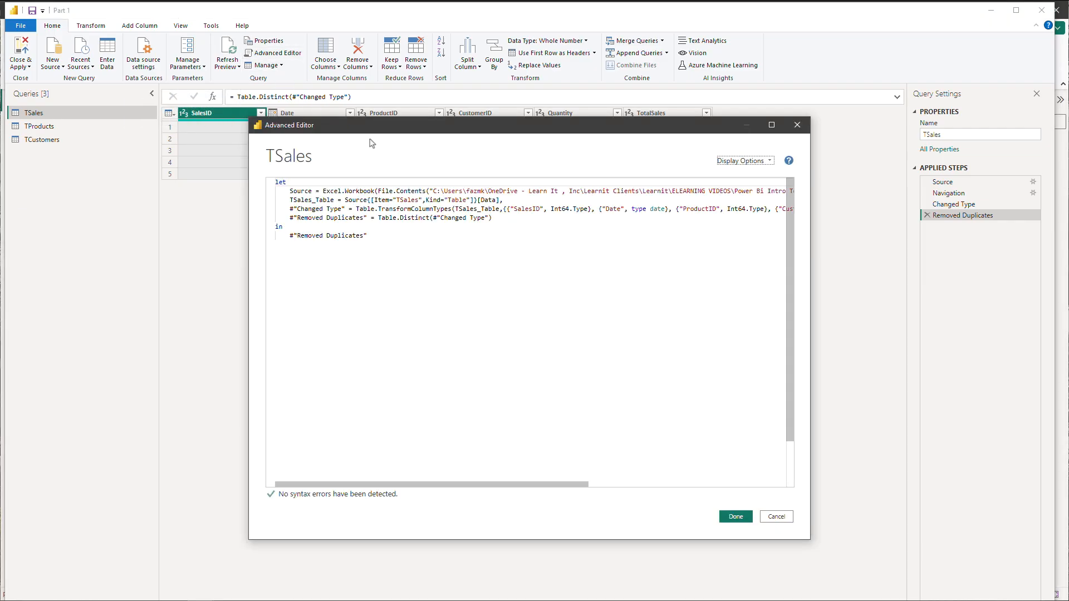
pyautogui.click(296, 218)
pyautogui.moveTo(296, 218); pyautogui.dragTo(492, 217)
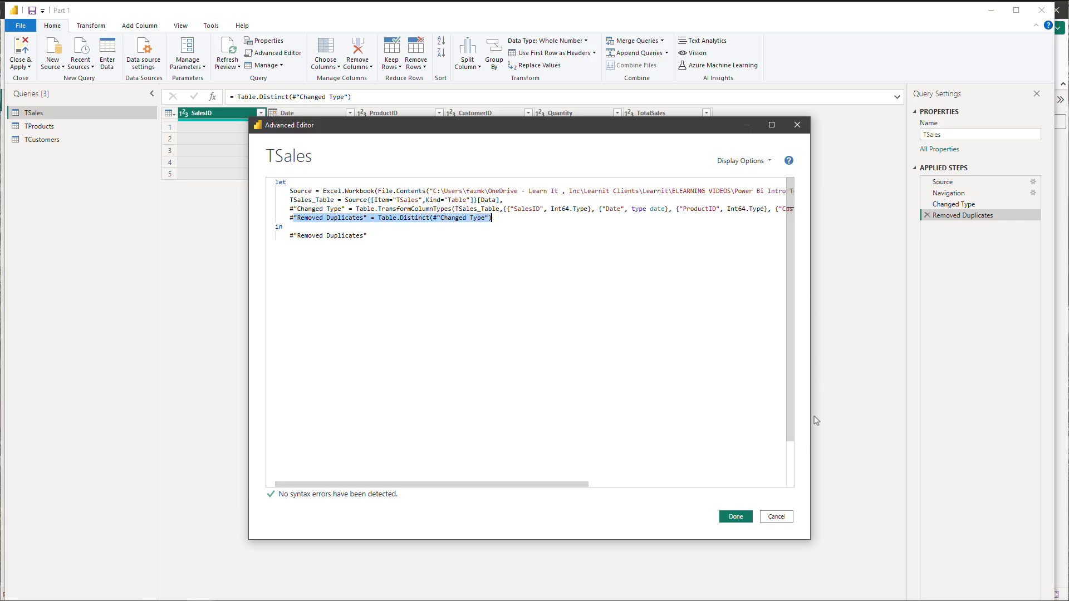
pyautogui.click(736, 517)
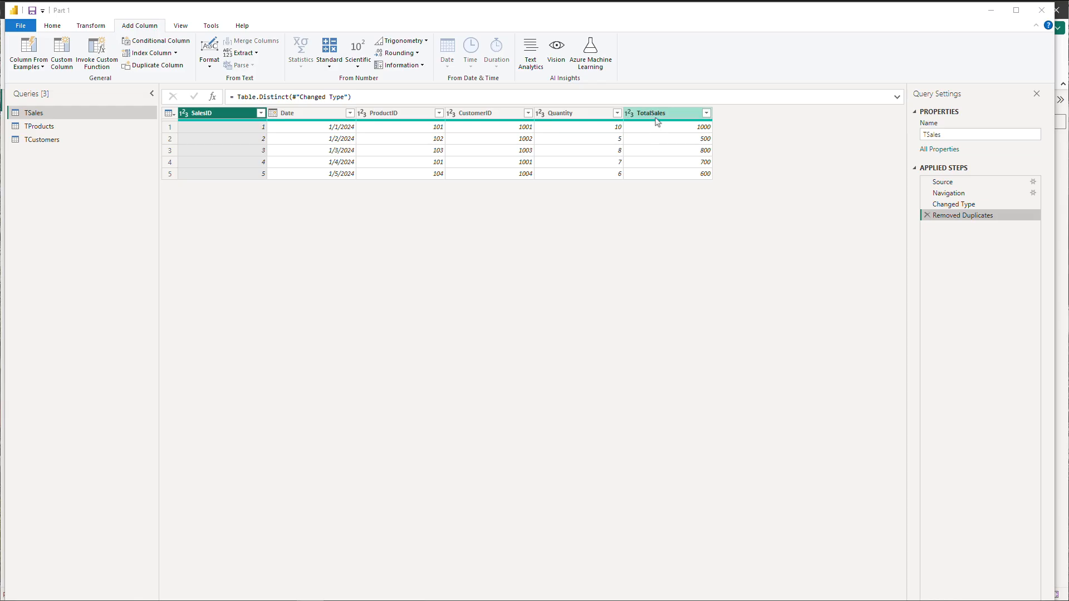
# - Change the data type of the TotalSales column to Fixed decimal number
pyautogui.click(628, 114)
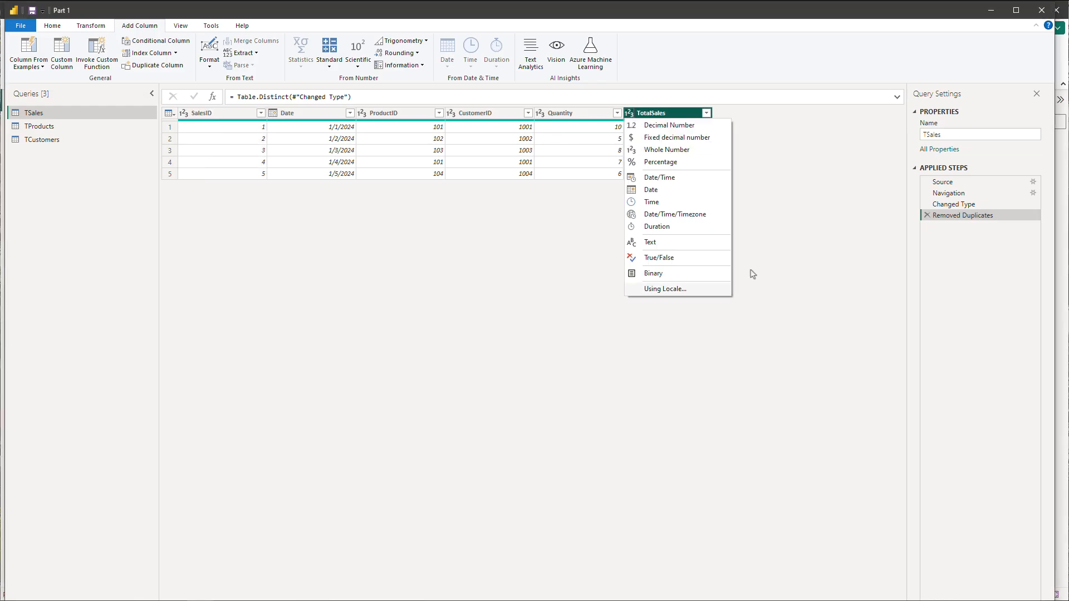
pyautogui.click(703, 139)
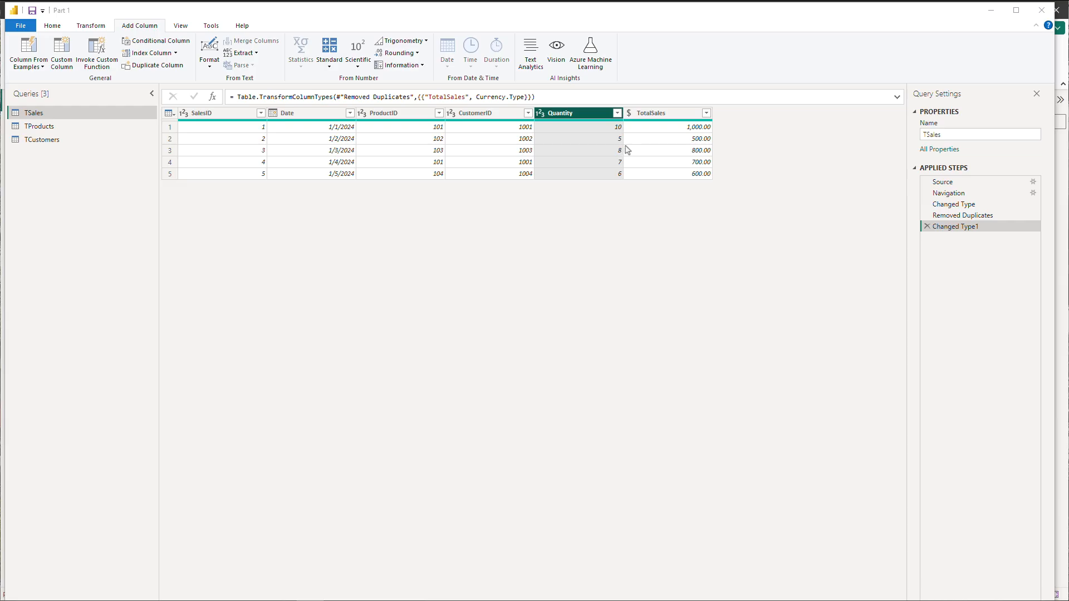
# - Filter the TSales rows to keep only those with Quantity greater than 5
pyautogui.click(617, 114)
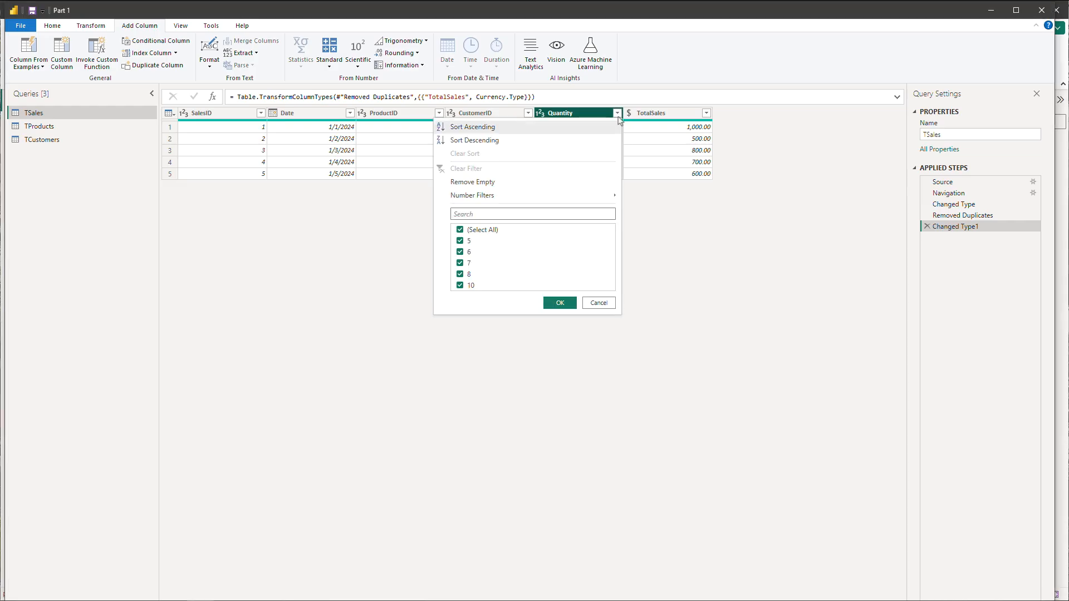
pyautogui.moveTo(613, 198)
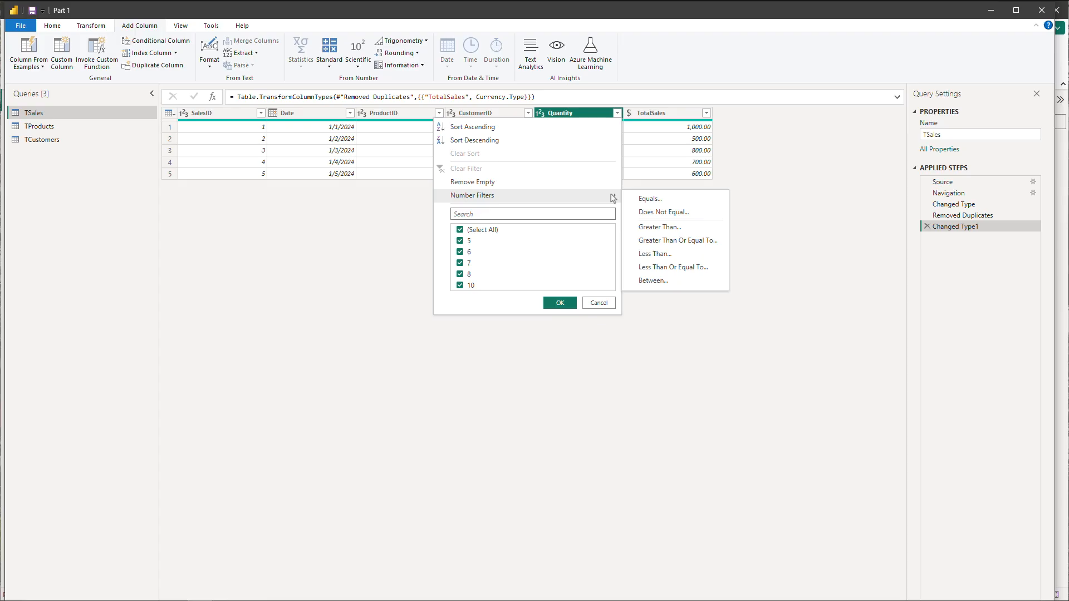
pyautogui.click(633, 226)
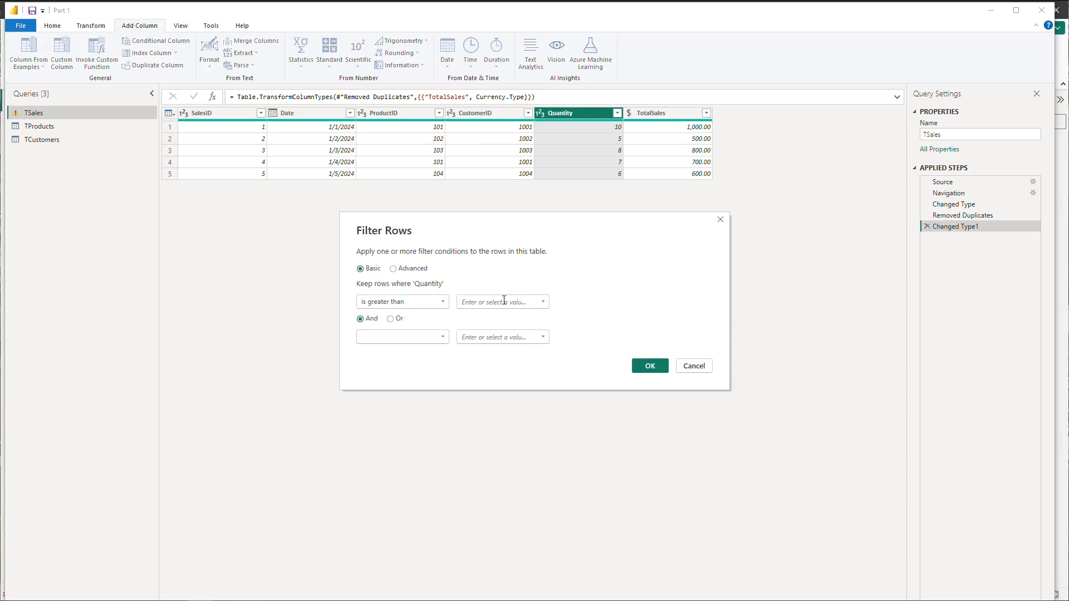
pyautogui.click(504, 300)
pyautogui.click(650, 366)
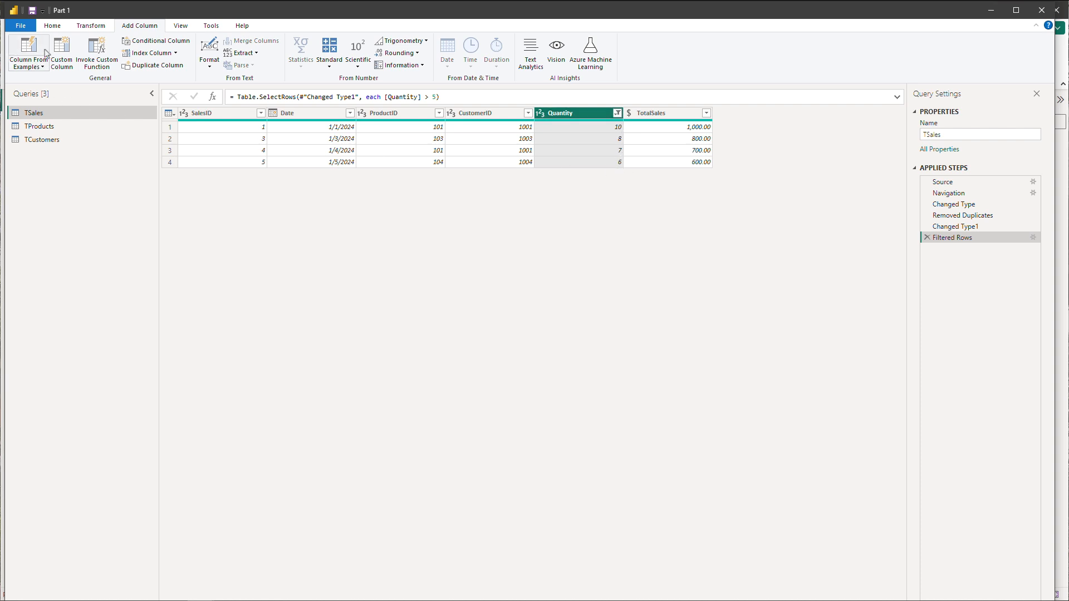
# - Apply the query changes to the model and close the Power Query editor
pyautogui.click(53, 28)
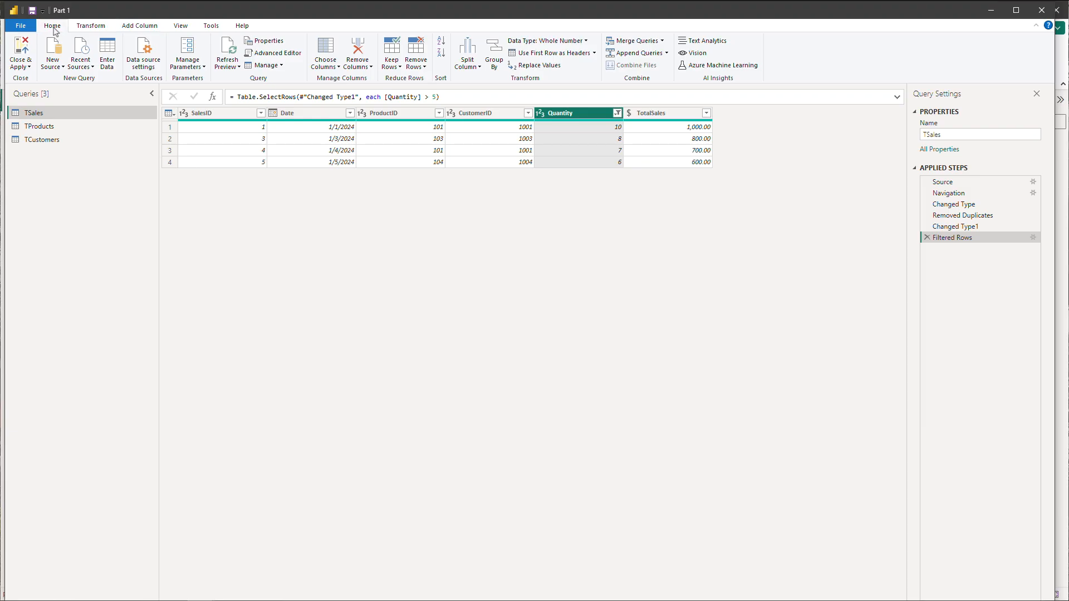
pyautogui.click(25, 54)
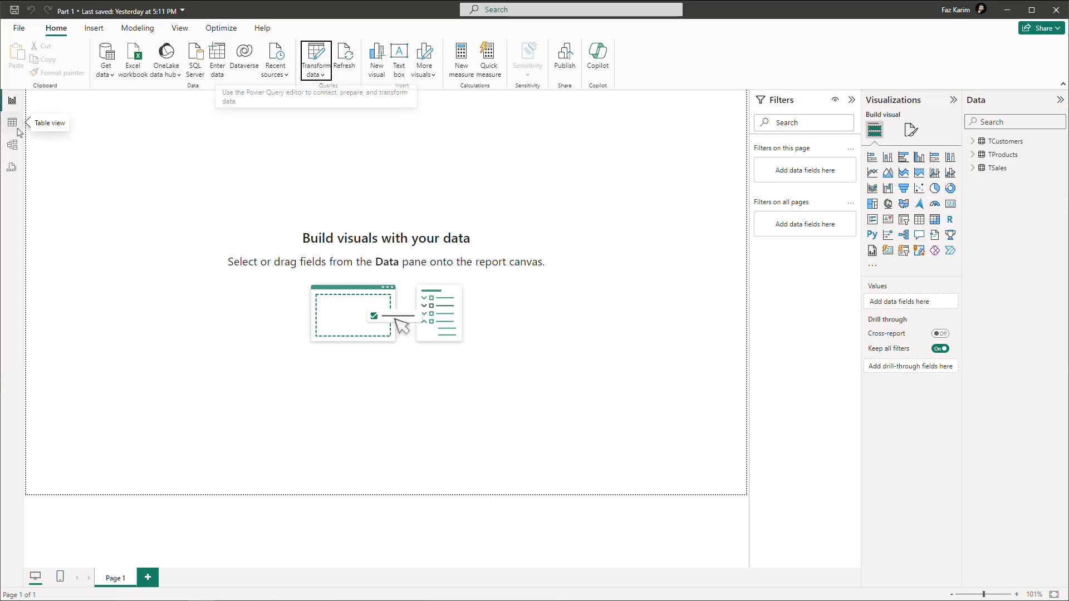
# - View the loaded TSales data in Table view and return to the report canvas
pyautogui.click(17, 129)
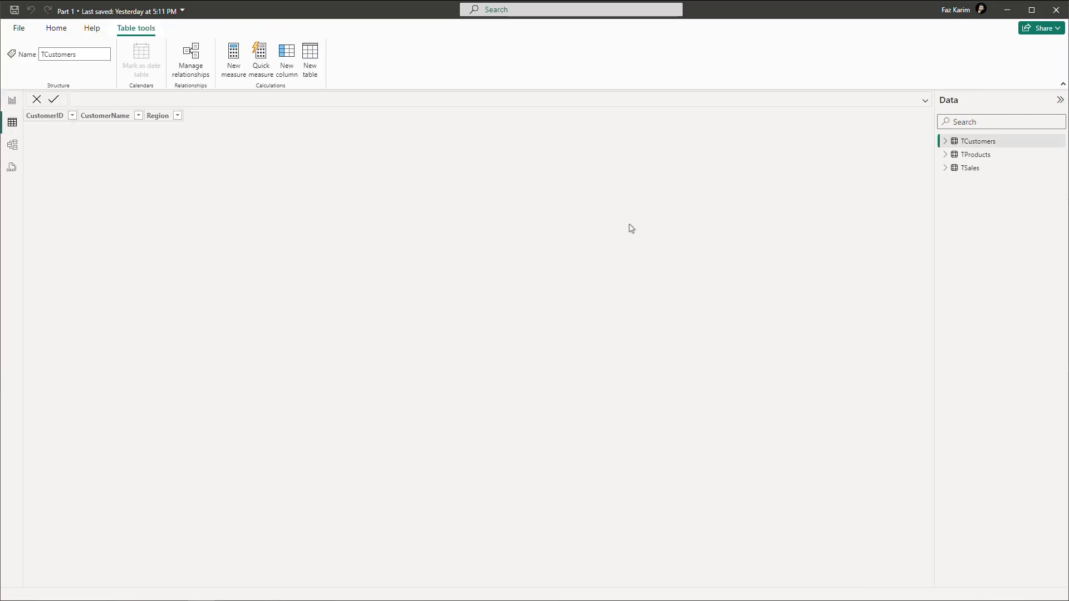
pyautogui.click(963, 173)
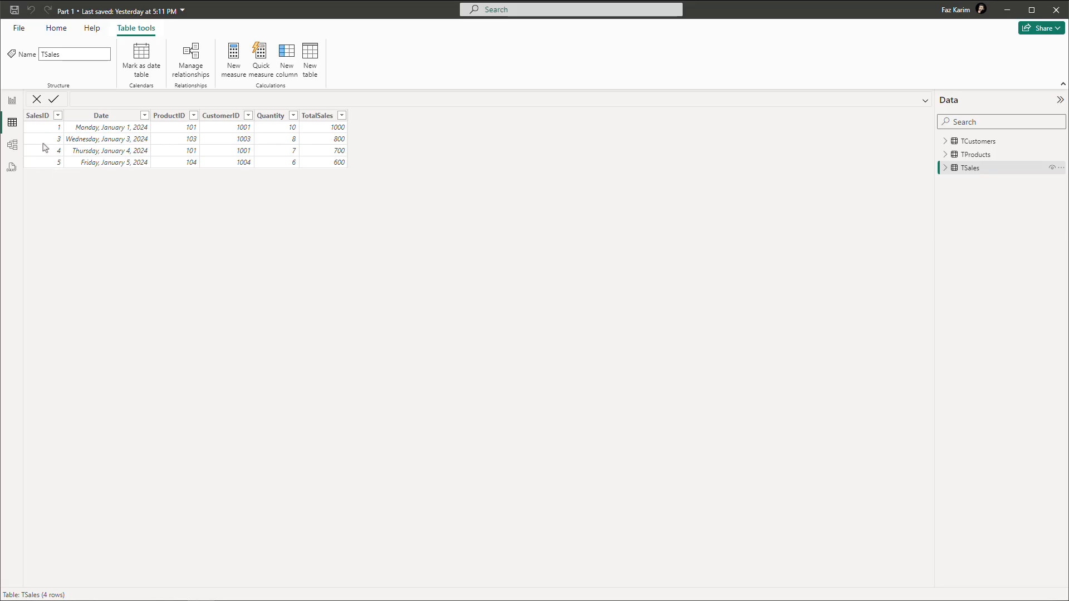
pyautogui.click(13, 101)
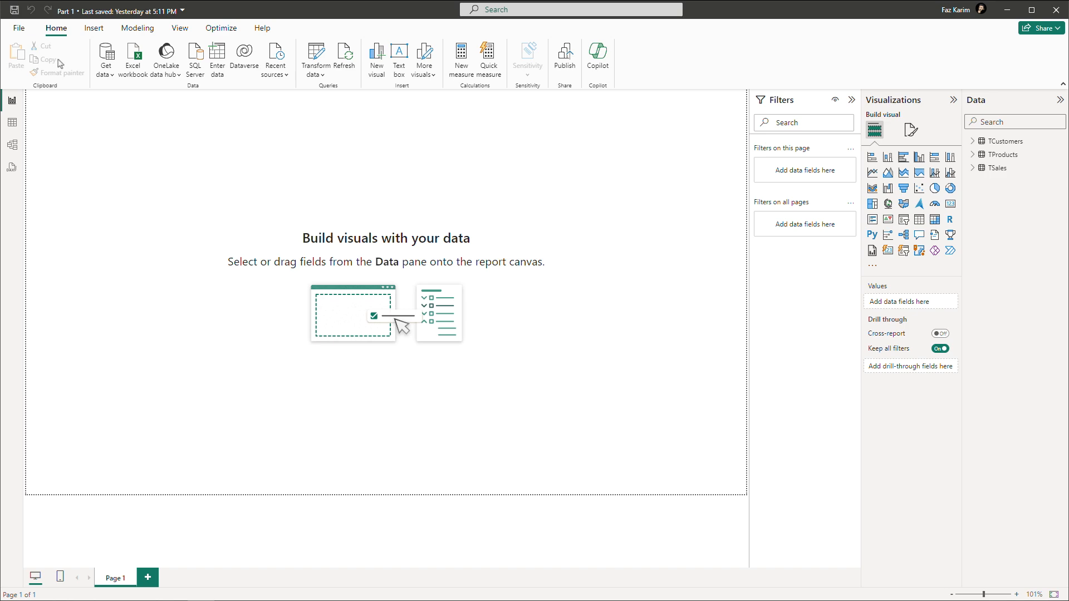
# - Reopen the Power Query editor and delete the Filtered Rows step from the TSales query
pyautogui.click(318, 58)
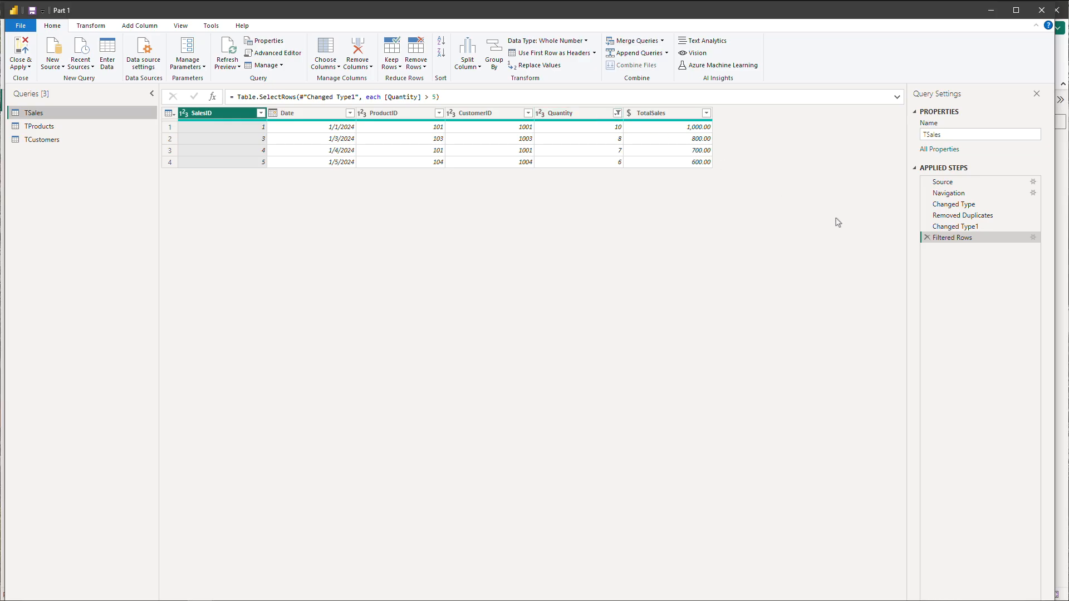
pyautogui.click(927, 238)
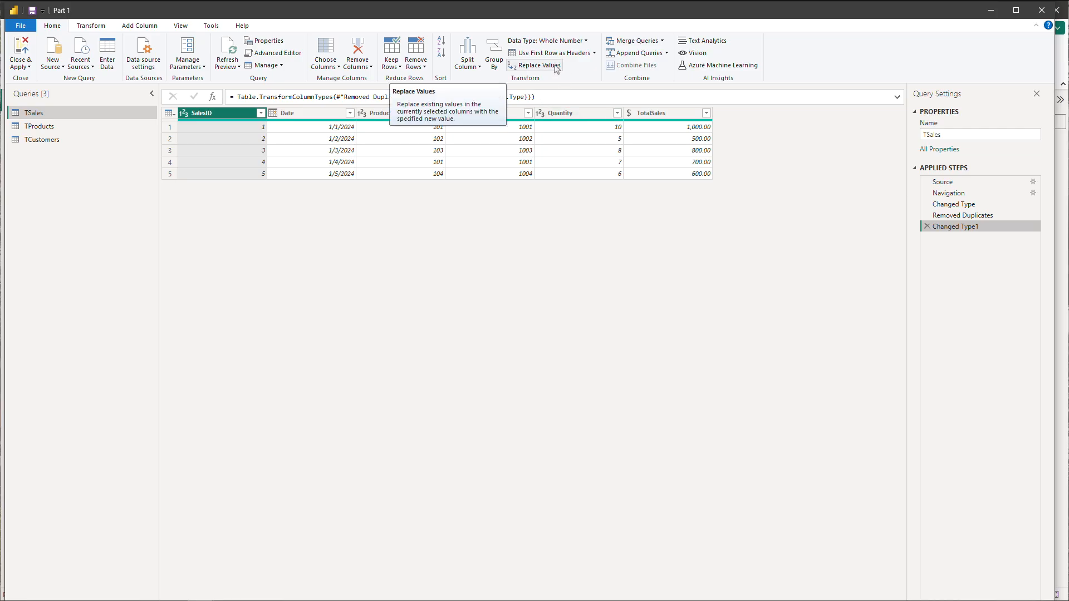
pyautogui.click(537, 65)
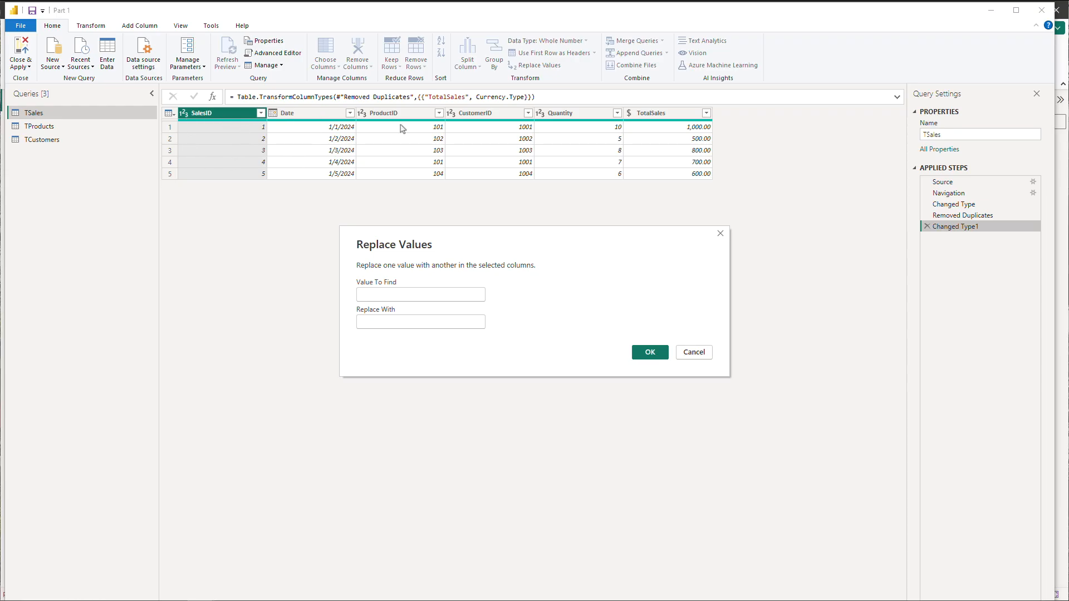
pyautogui.click(682, 357)
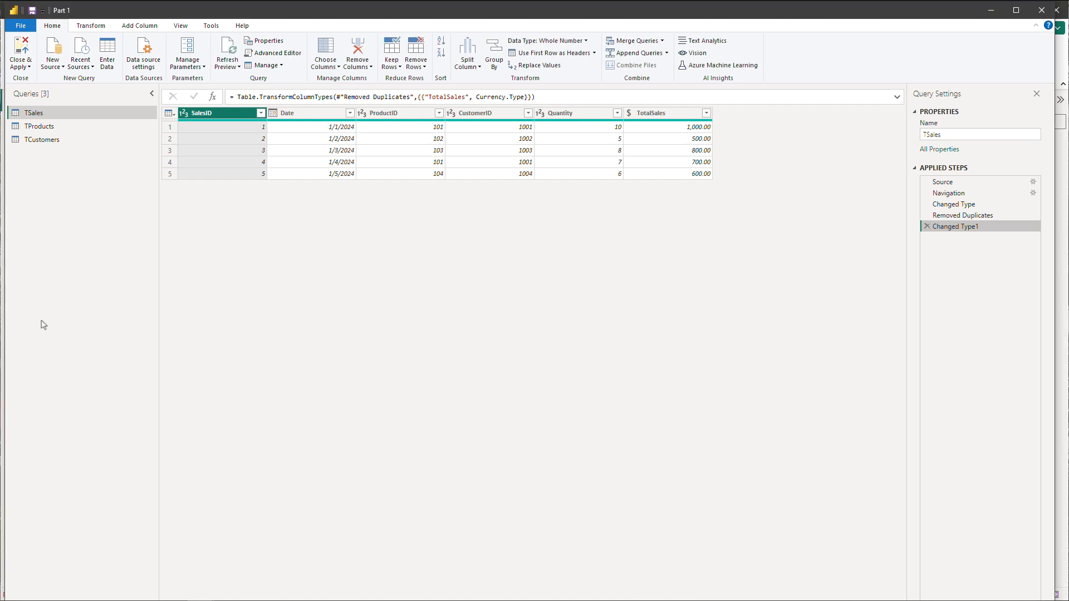
# - Change the data type of the TProducts Price column to Fixed decimal number, replacing the current type conversion
pyautogui.click(32, 127)
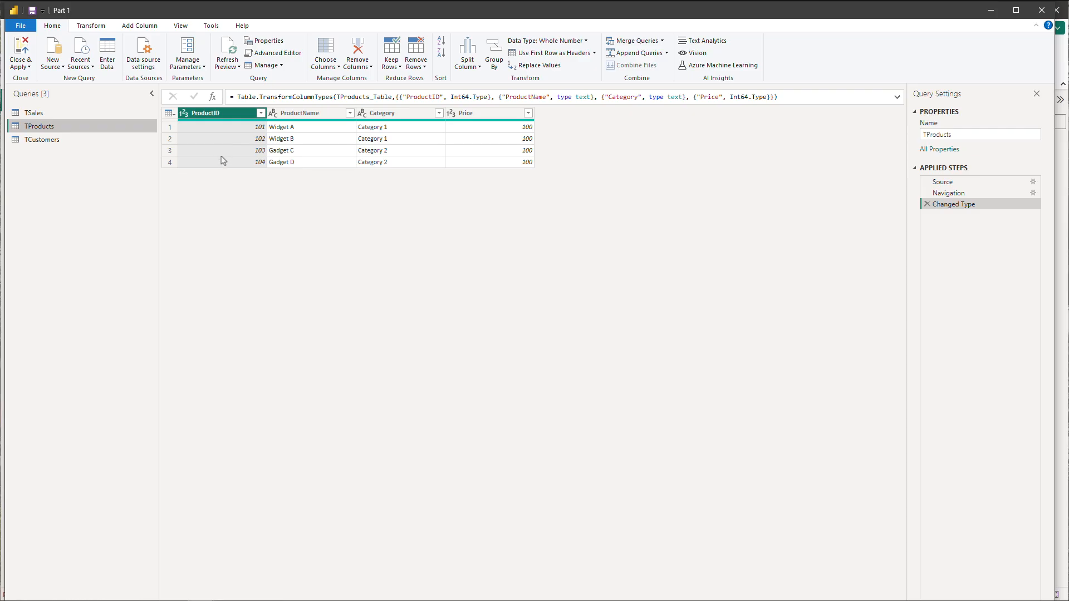
pyautogui.click(41, 115)
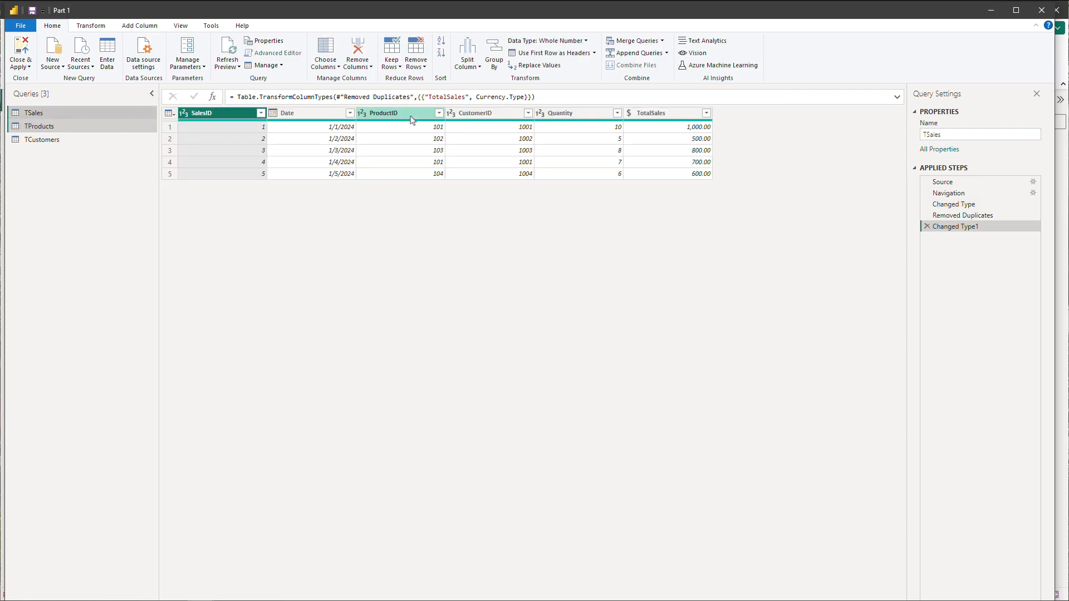
pyautogui.click(53, 130)
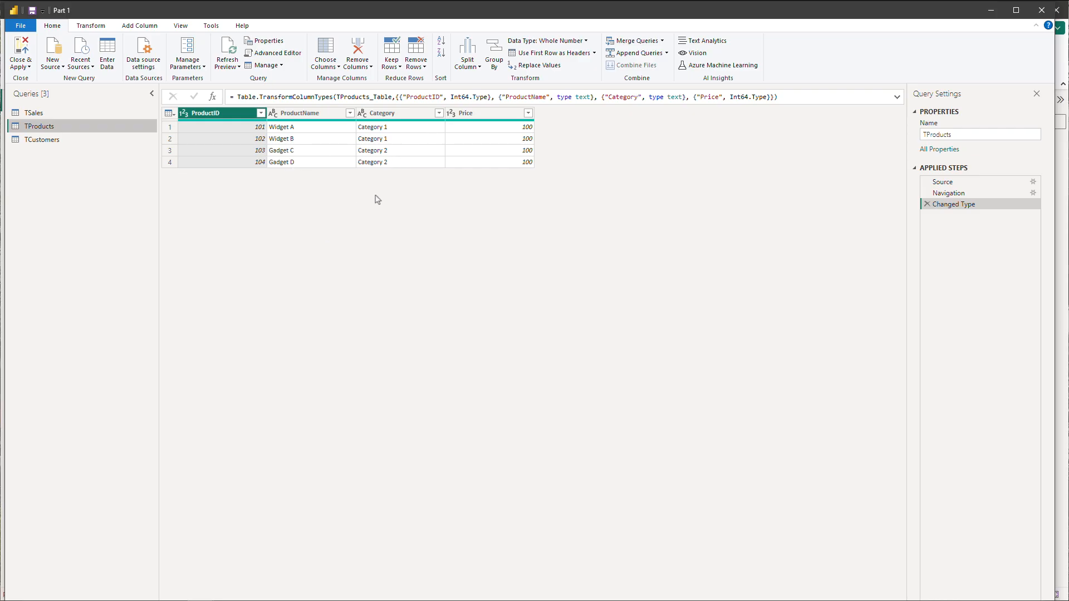
pyautogui.click(453, 113)
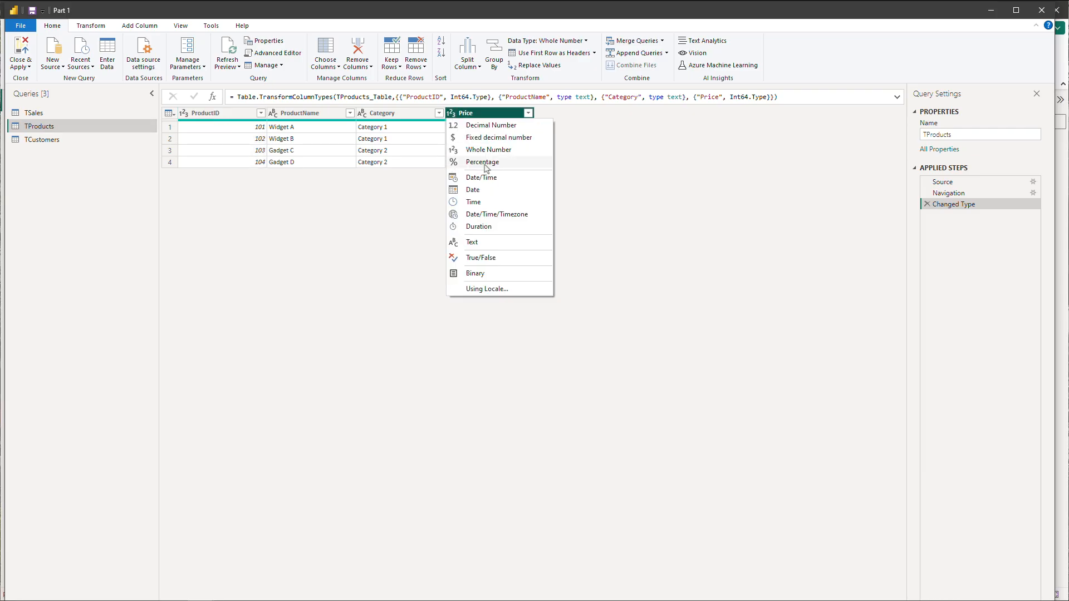
pyautogui.click(499, 139)
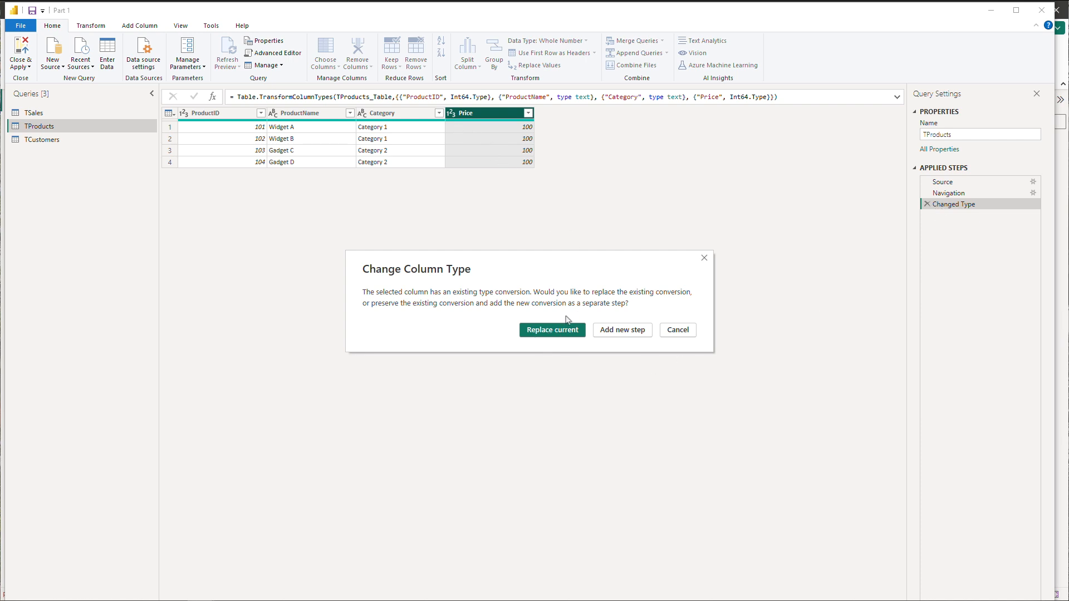
pyautogui.click(545, 333)
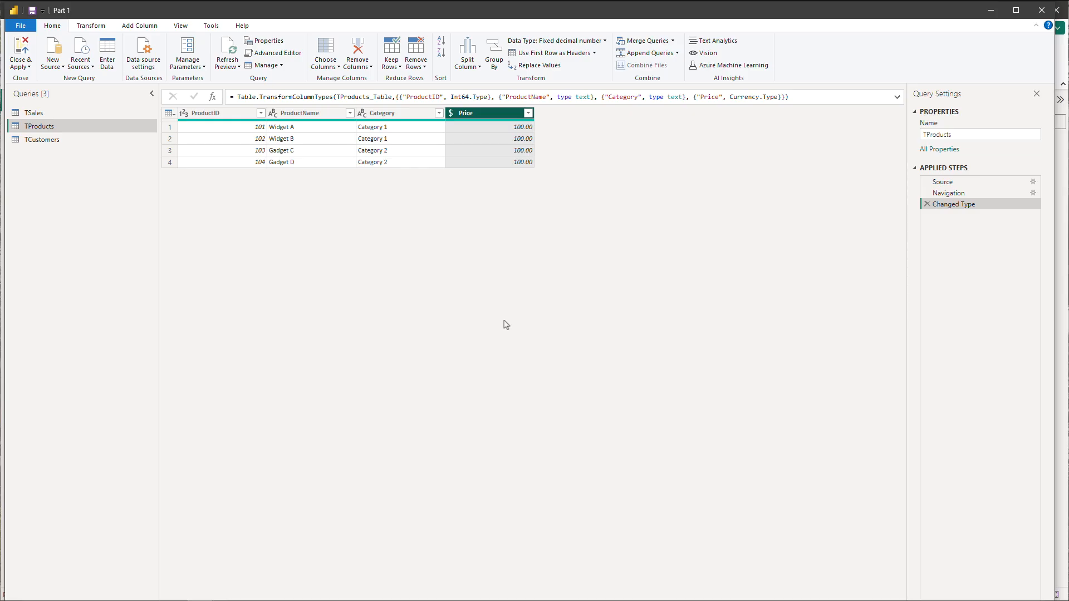
# - Apply the updated TSales and TProducts queries to the model and close the Power Query editor
pyautogui.click(56, 140)
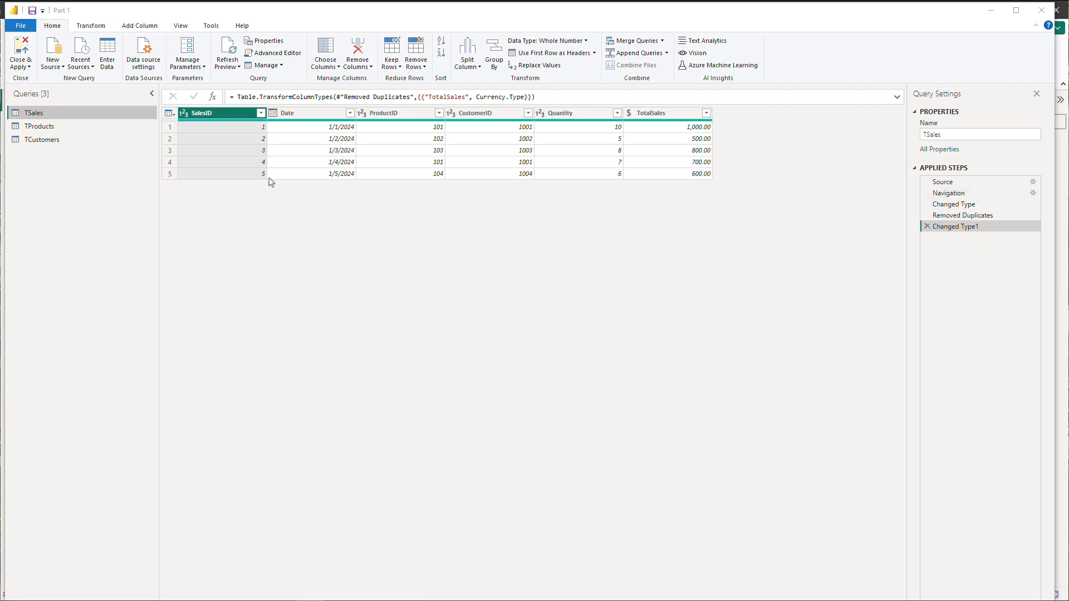
pyautogui.click(23, 49)
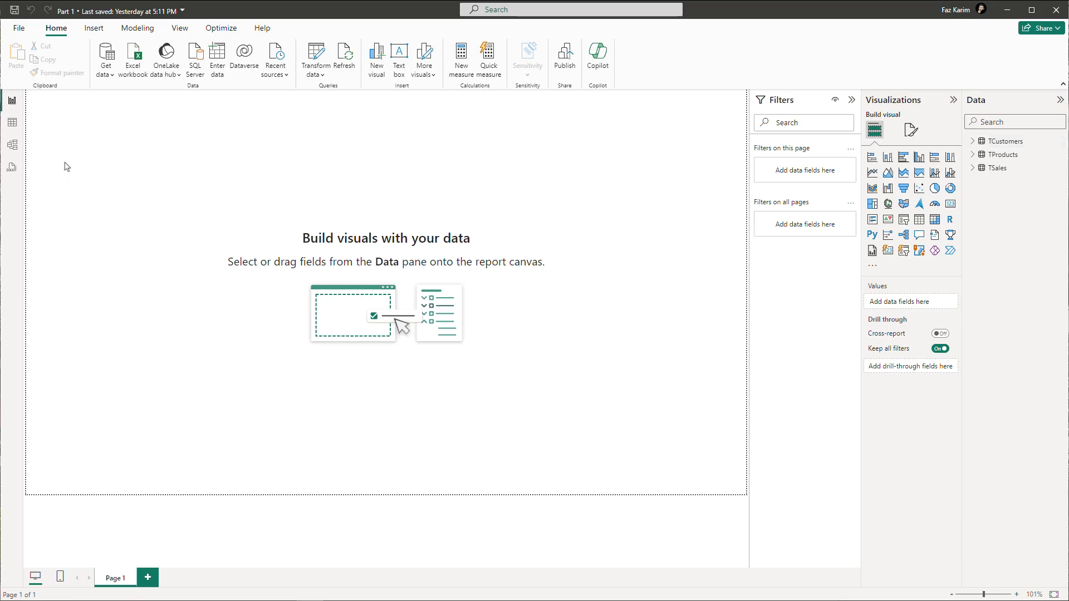
# - Show the model diagram and extend the TProducts card downward beside the TSales card
pyautogui.click(12, 147)
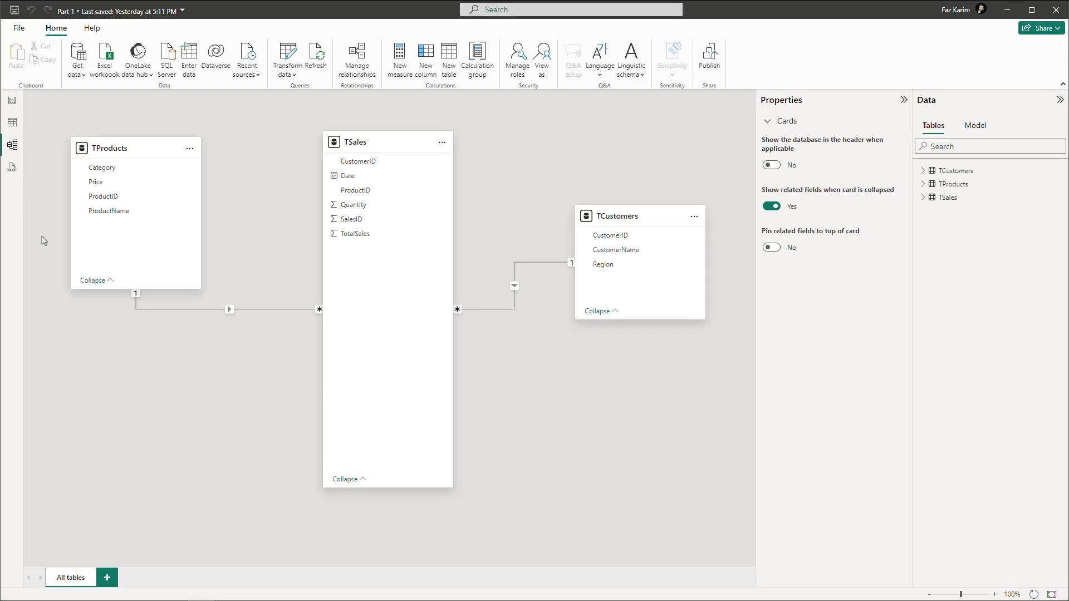
pyautogui.moveTo(111, 289); pyautogui.dragTo(111, 440)
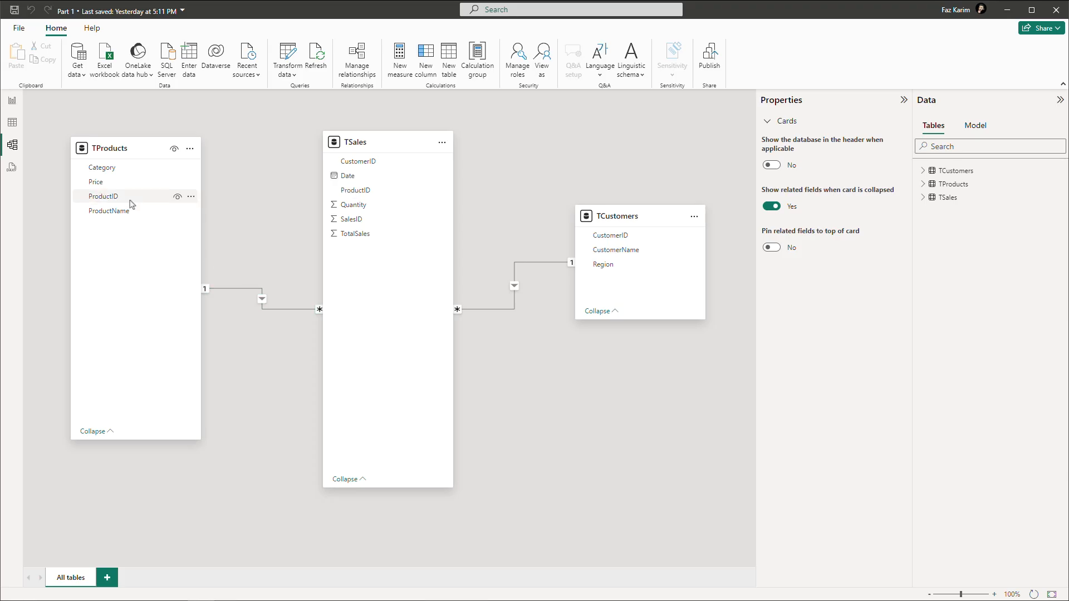
# - Compare the ProductID values in the TProducts and TSales tables with their relationship in the model diagram
pyautogui.click(14, 125)
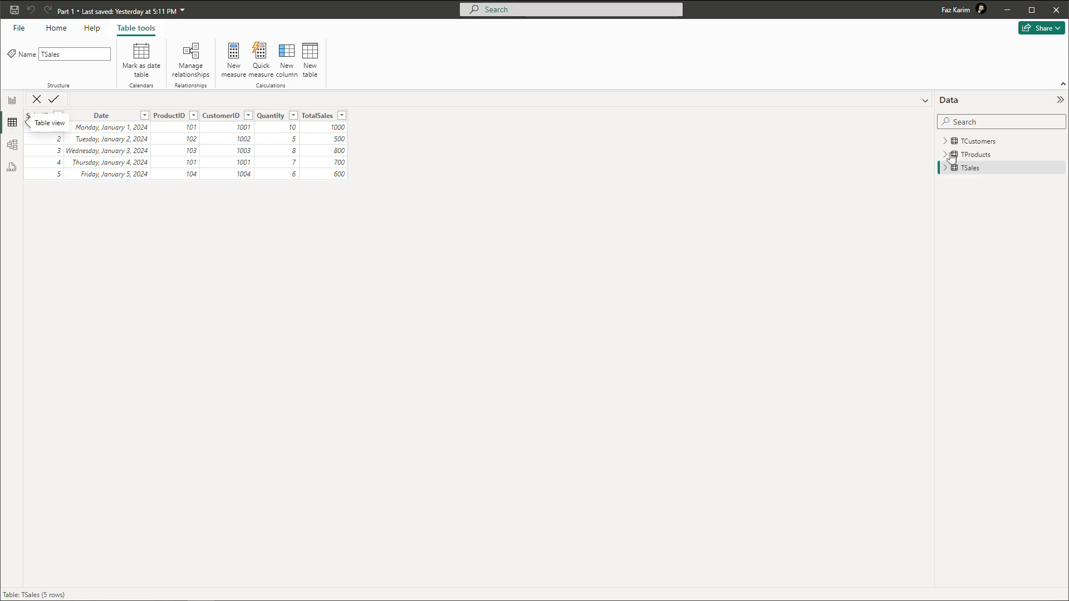
pyautogui.click(969, 157)
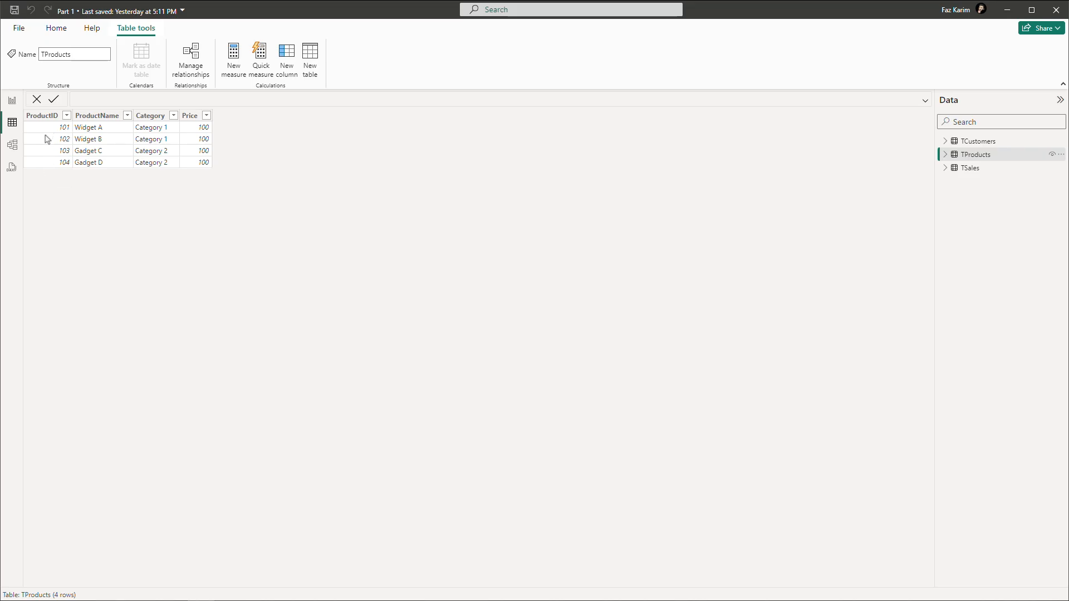
pyautogui.click(13, 146)
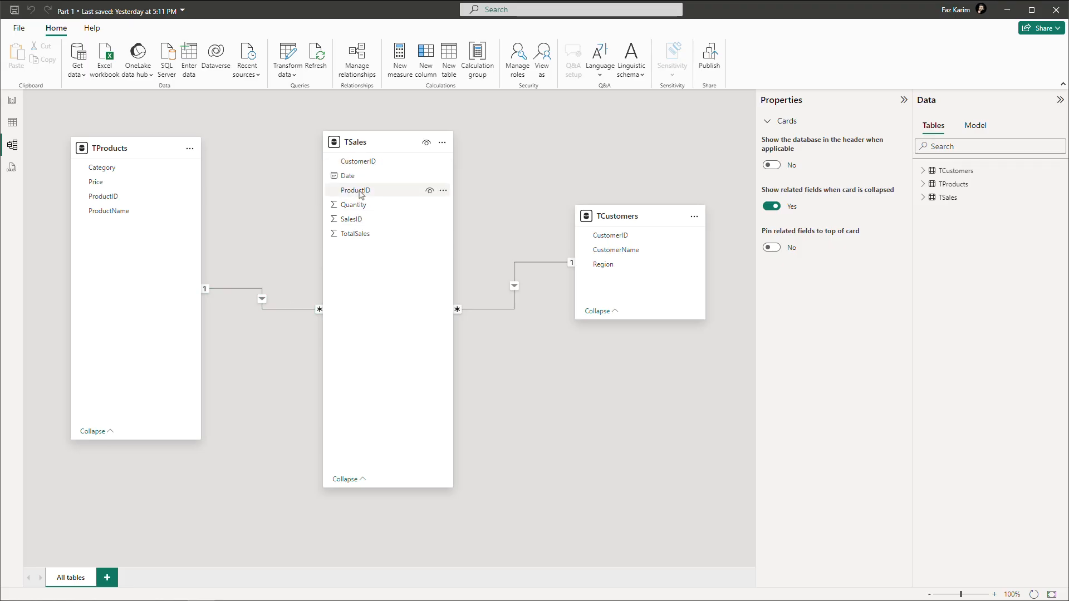
pyautogui.click(12, 123)
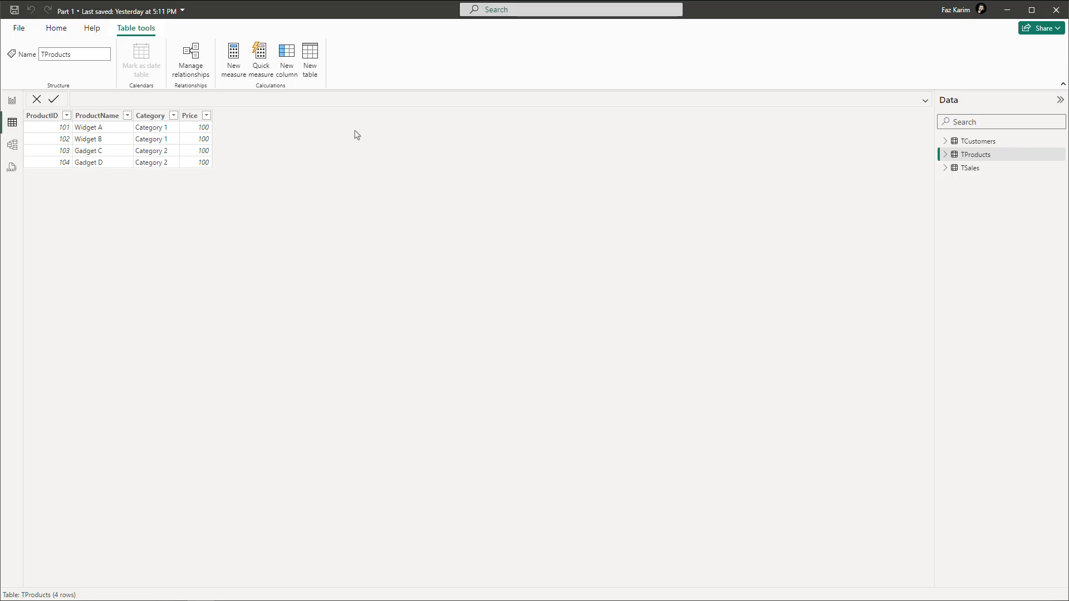
pyautogui.click(972, 168)
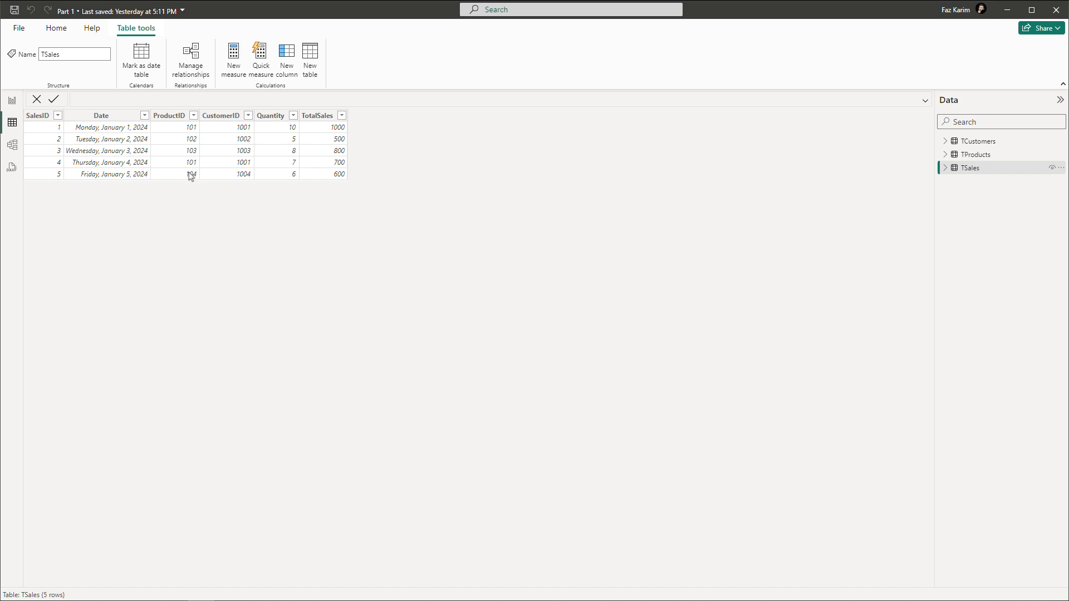
pyautogui.click(13, 146)
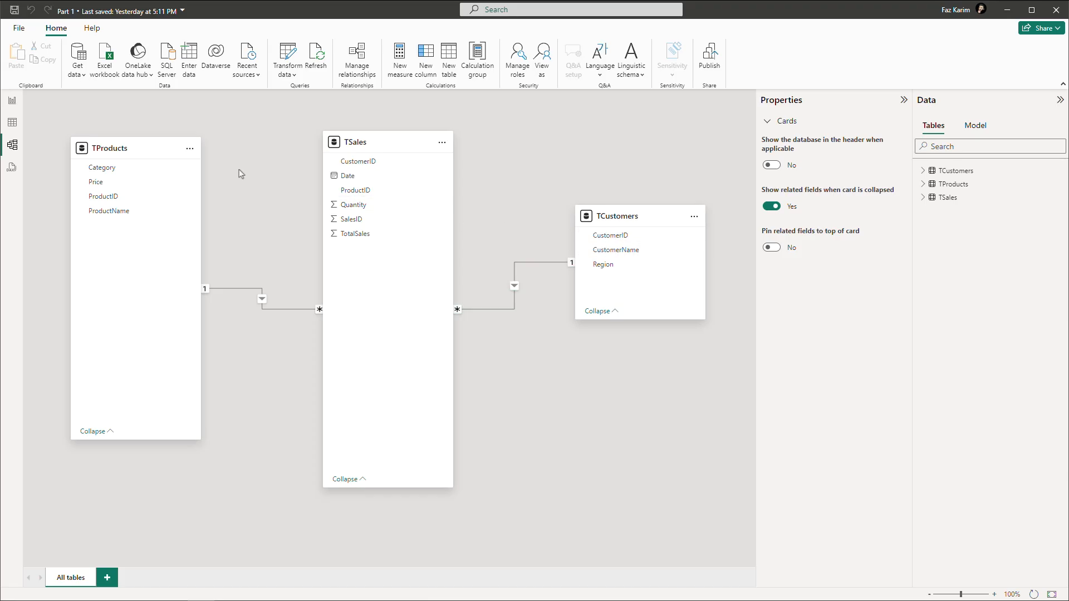
# - Compare the CustomerID values in TCustomers and TSales and inspect the properties of the relationship between the two tables
pyautogui.click(13, 122)
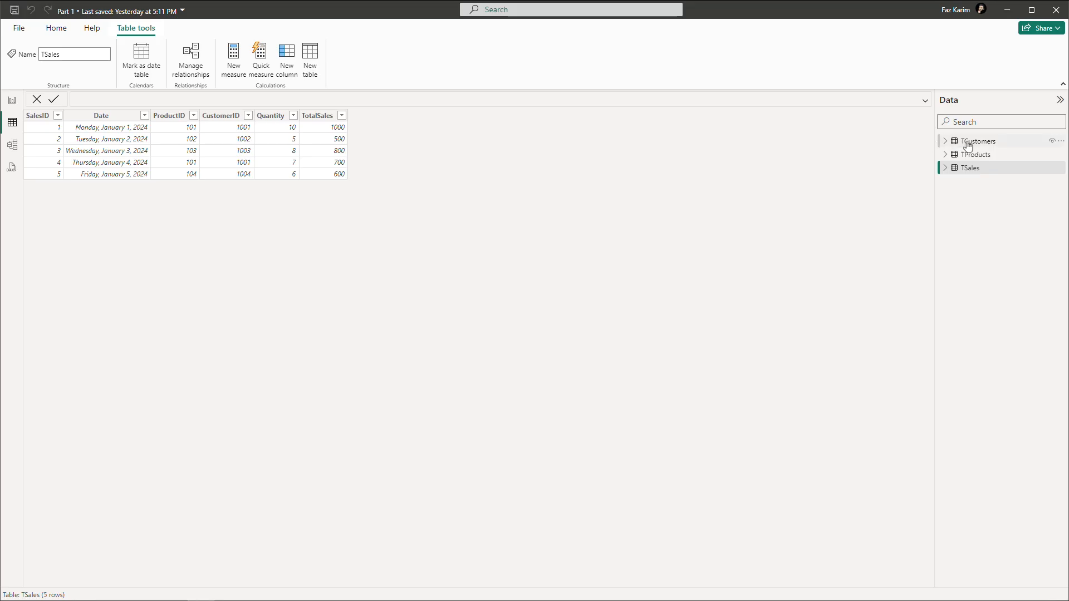
pyautogui.click(951, 143)
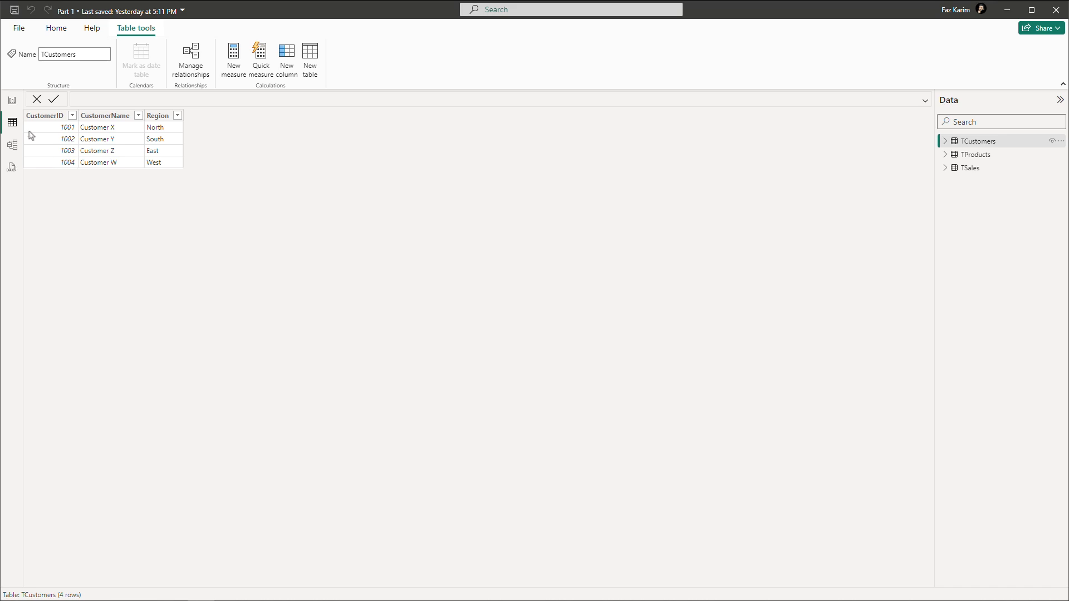
pyautogui.click(11, 145)
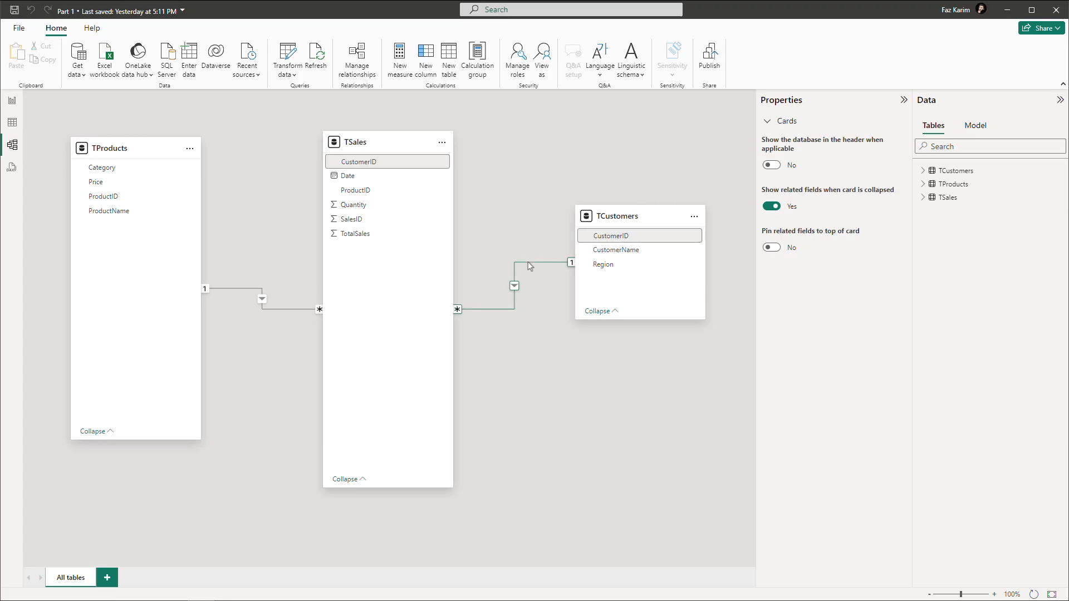
pyautogui.click(513, 278)
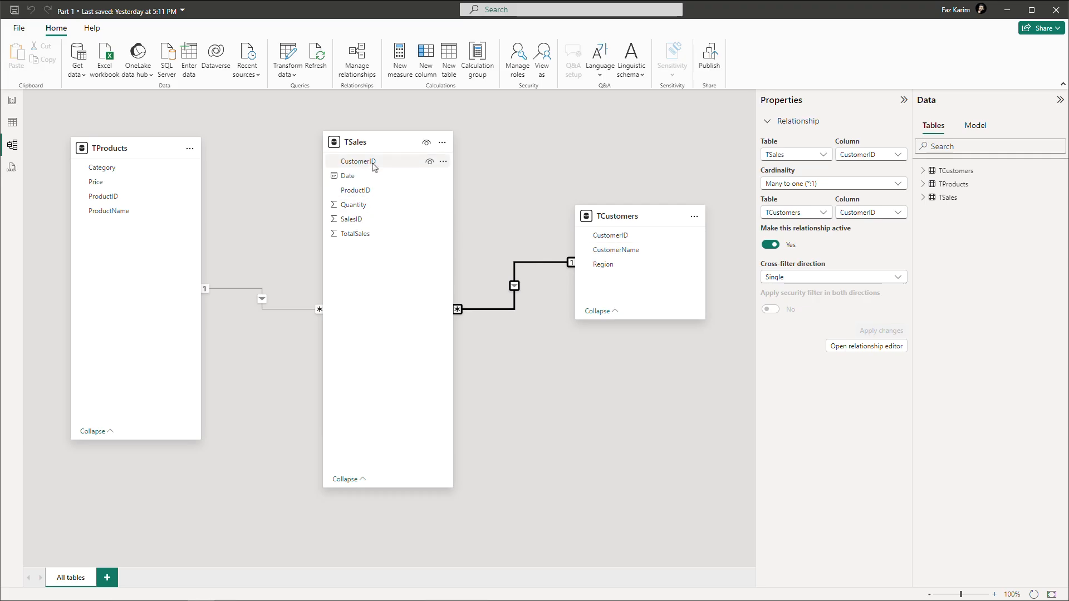
pyautogui.click(14, 124)
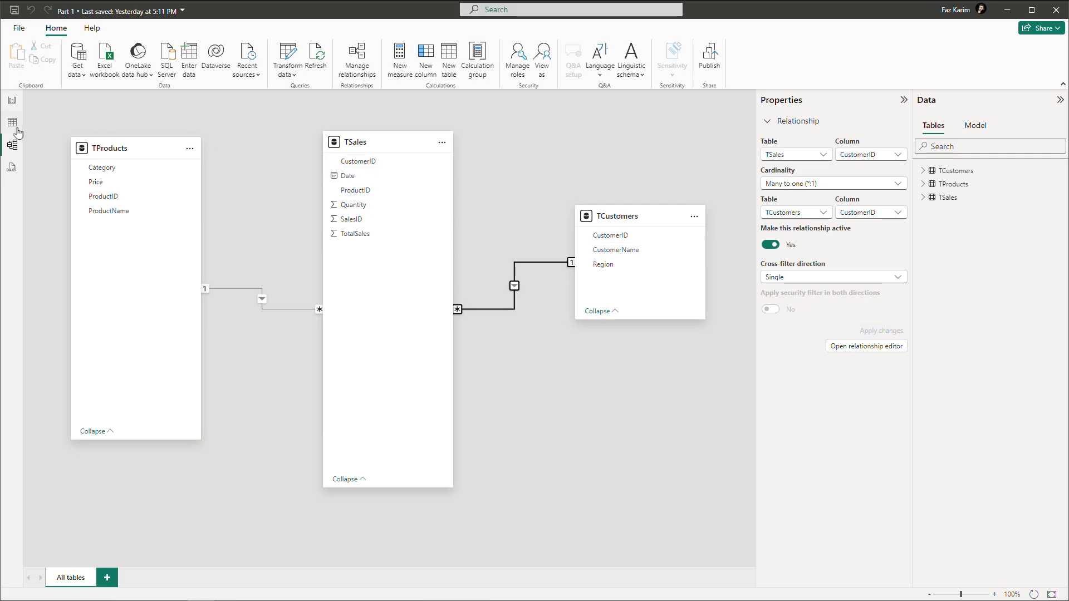
pyautogui.click(955, 169)
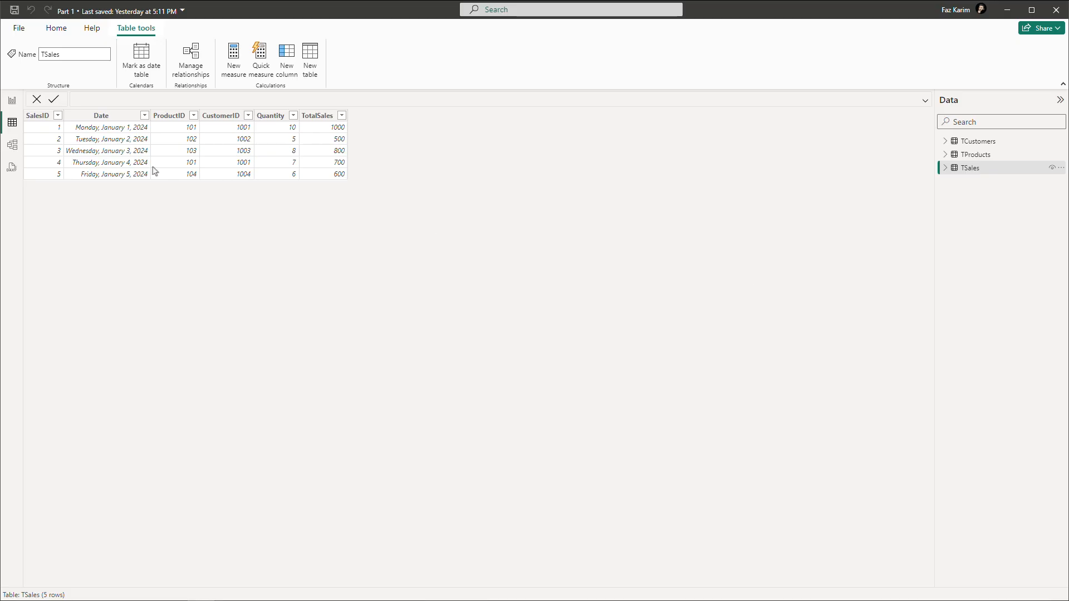
pyautogui.click(13, 145)
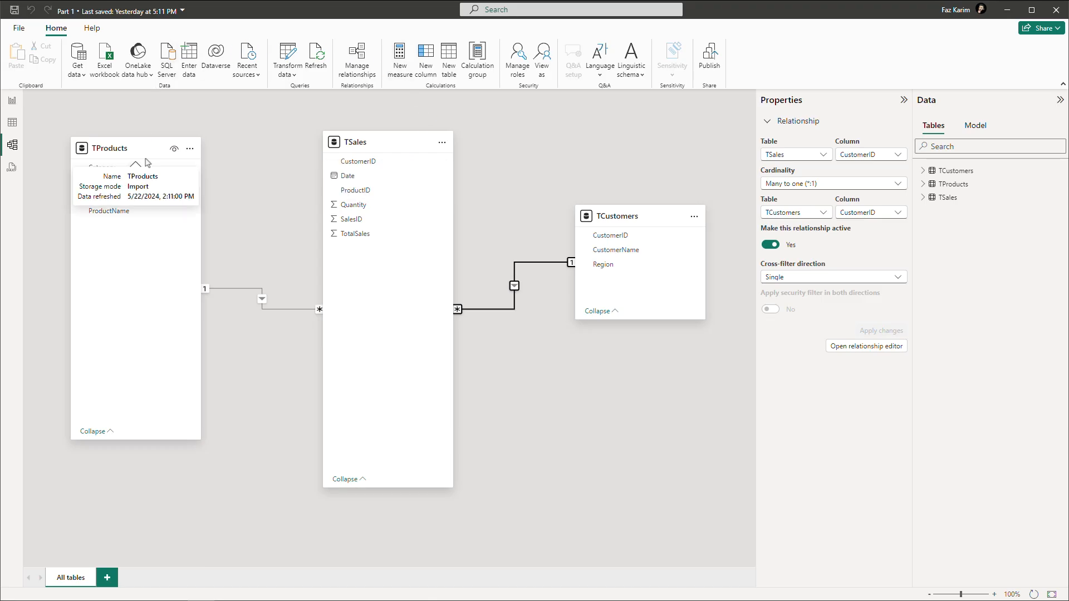
# - Open the Data Load options for the current file to view its relationship detection settings
pyautogui.click(20, 28)
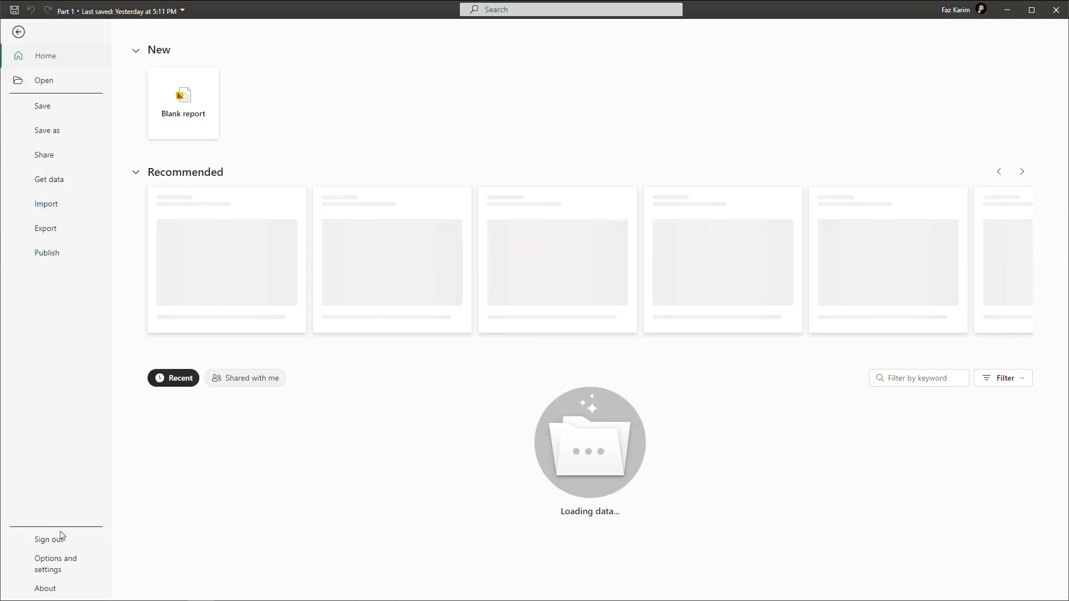
pyautogui.click(55, 564)
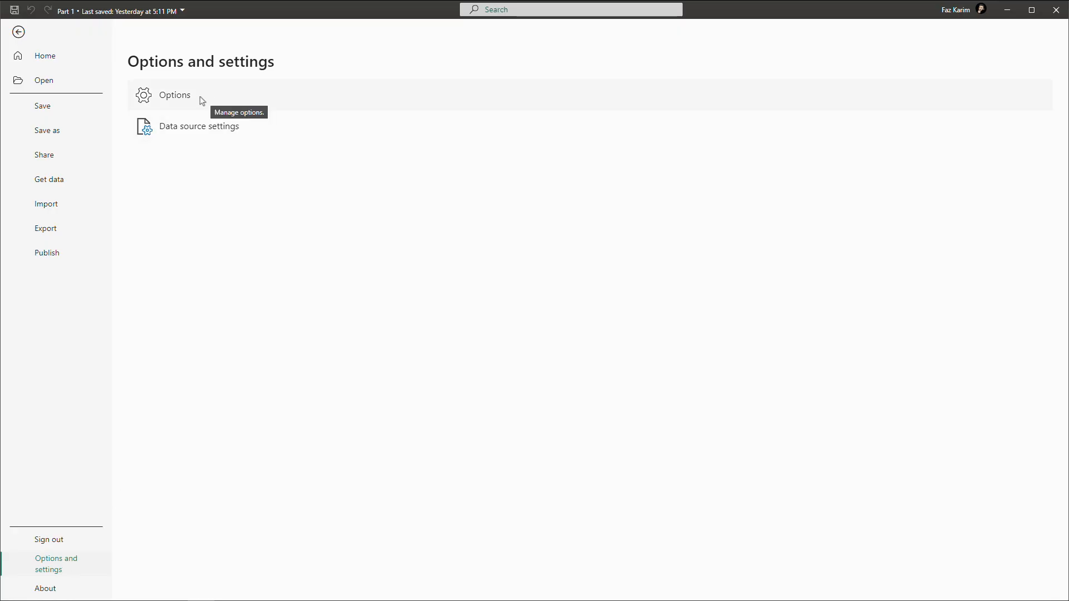
pyautogui.click(180, 105)
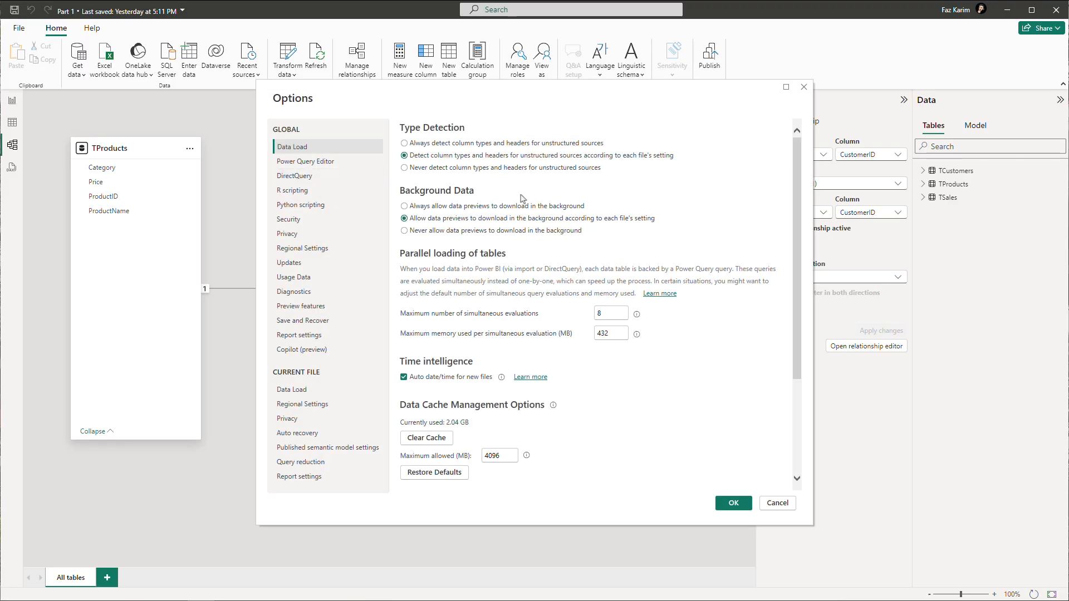
pyautogui.click(330, 393)
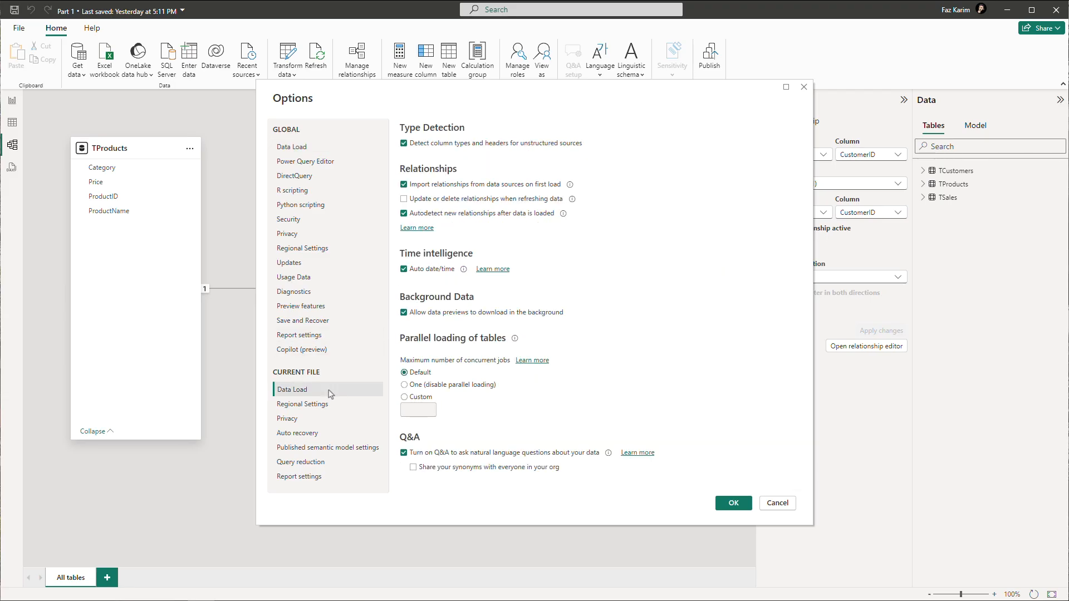
pyautogui.click(328, 391)
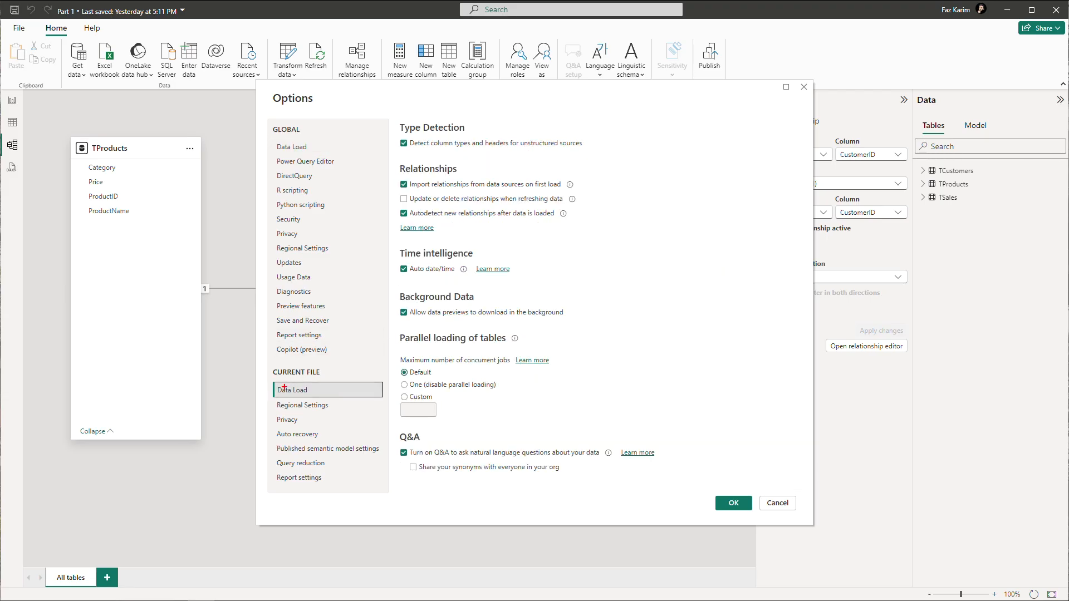
# - Review the current file's setting for autodetecting new relationships after data is loaded and close the options
pyautogui.moveTo(263, 383); pyautogui.dragTo(315, 398)
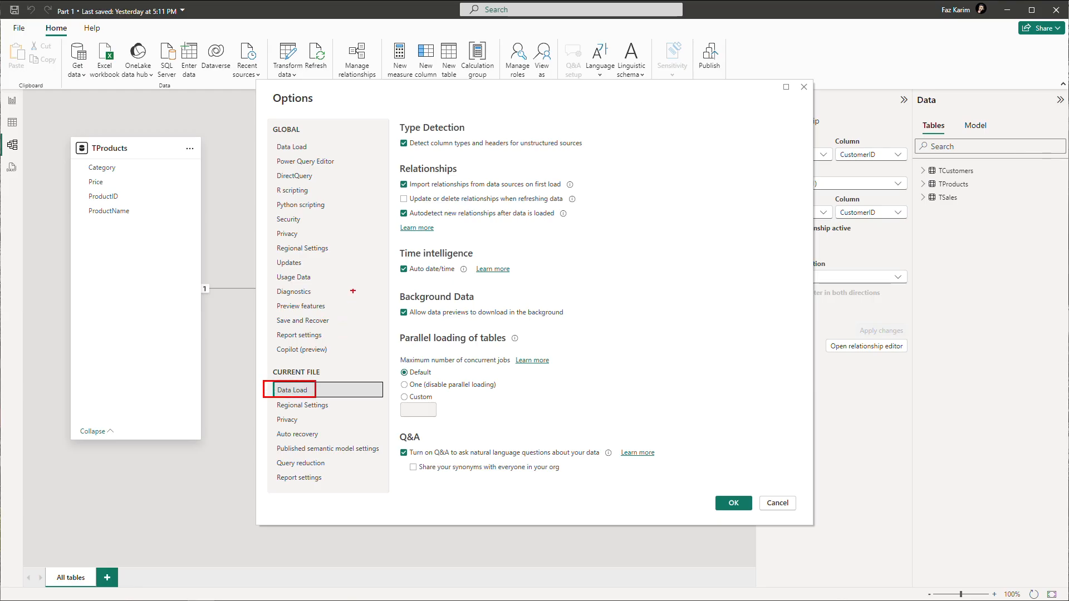
pyautogui.moveTo(395, 207); pyautogui.dragTo(567, 223)
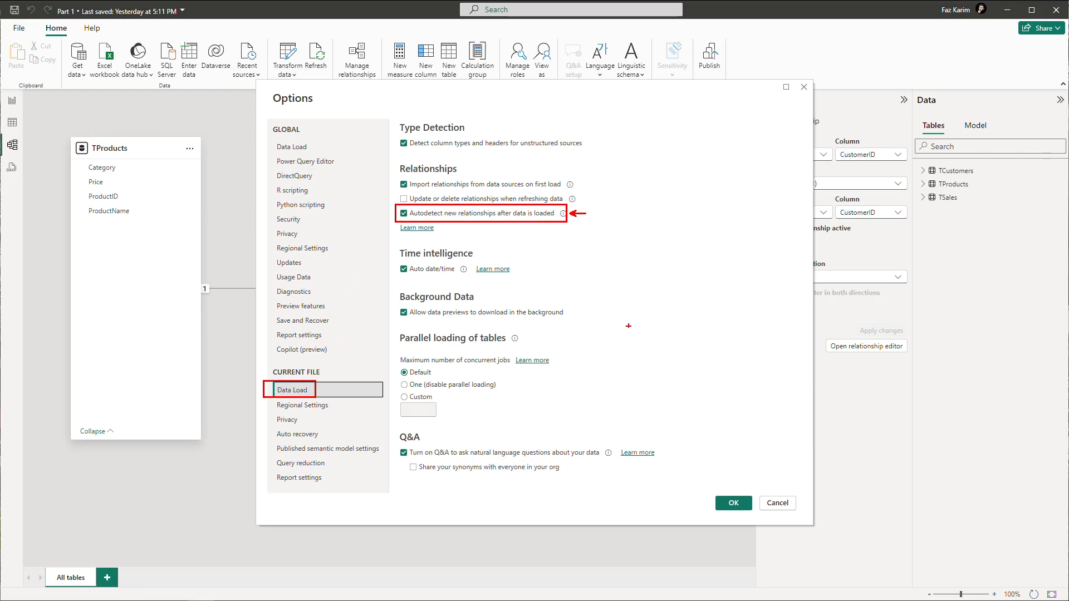
pyautogui.moveTo(734, 494); pyautogui.dragTo(733, 387)
pyautogui.press('Escape')
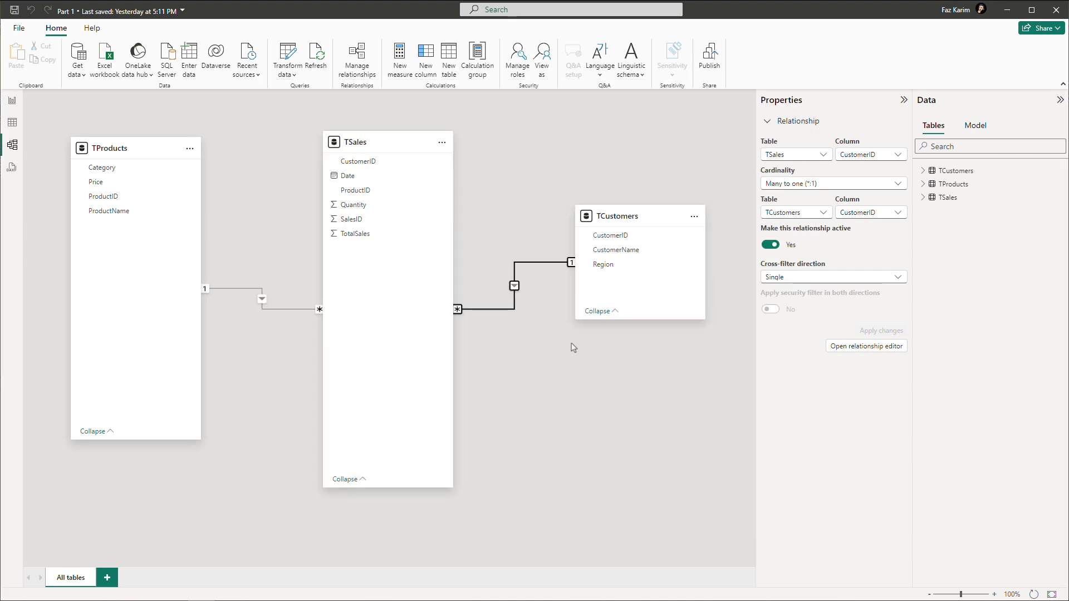
# - Extend the TCustomers card downward and delete the relationship between TSales and TCustomers
pyautogui.moveTo(644, 320); pyautogui.dragTo(649, 379)
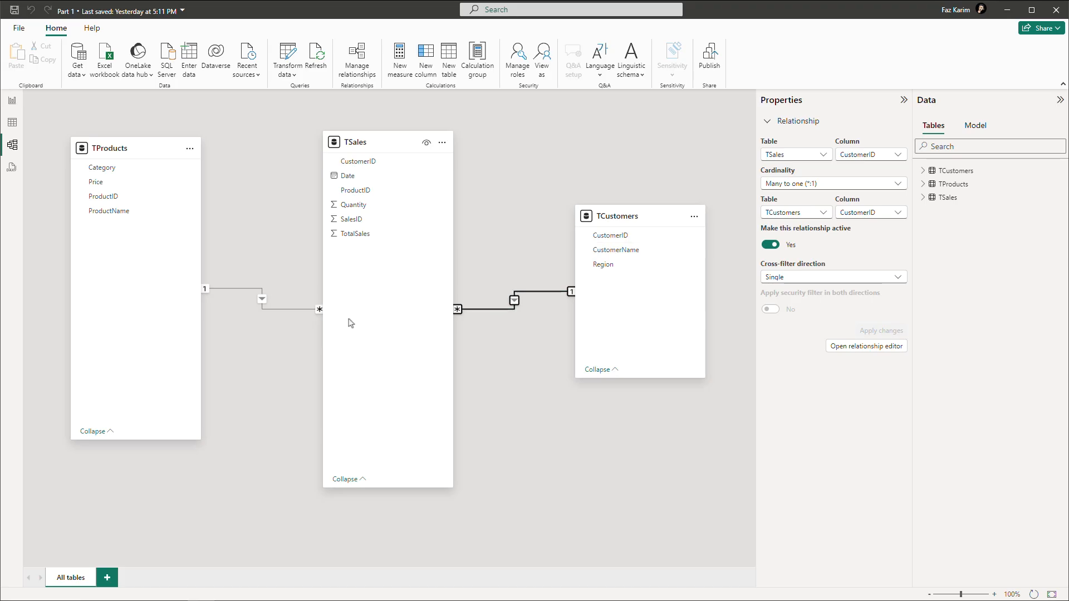
pyautogui.rightClick(495, 310)
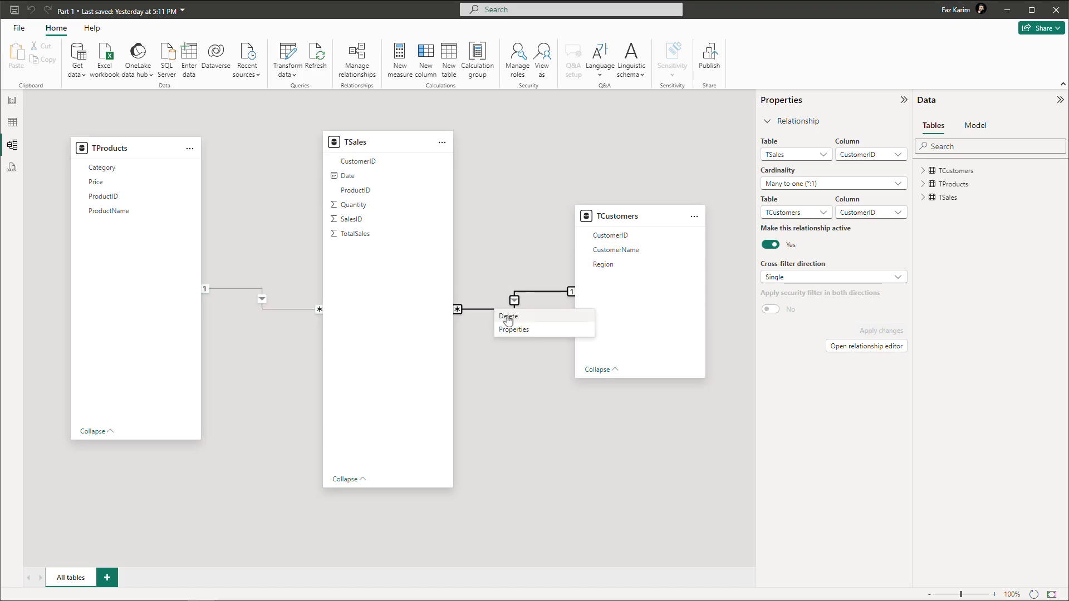
pyautogui.click(503, 316)
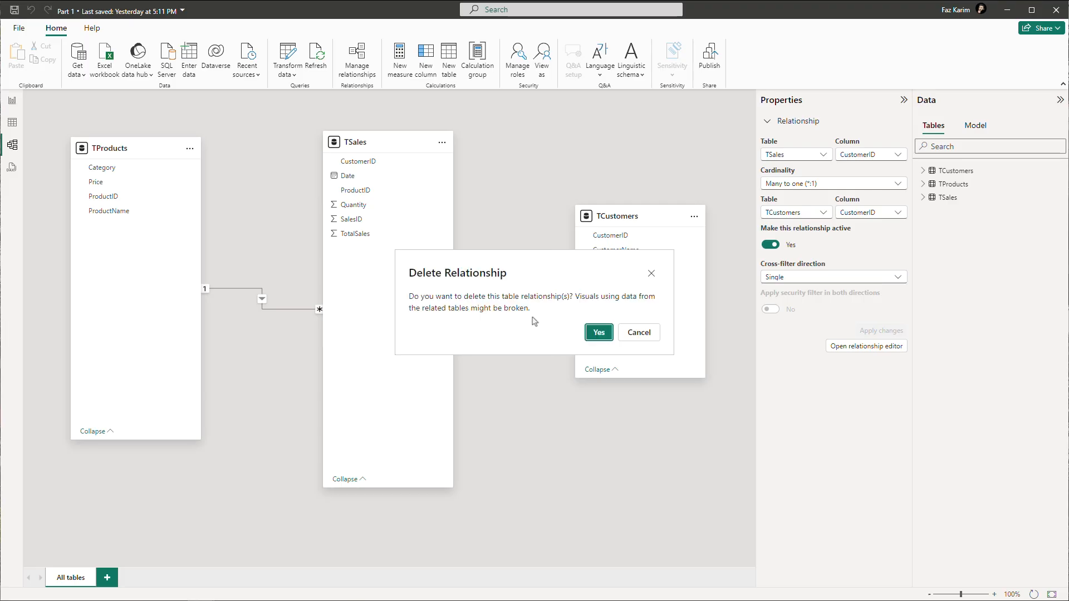
pyautogui.click(599, 333)
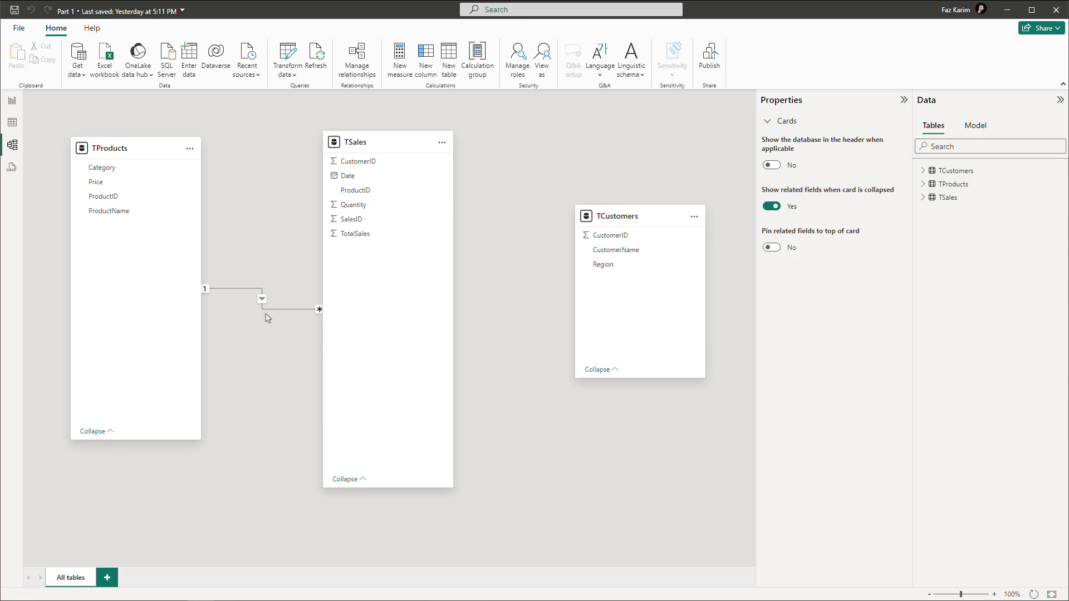
# - Delete the relationship between TProducts and TSales
pyautogui.click(268, 312)
pyautogui.rightClick(270, 313)
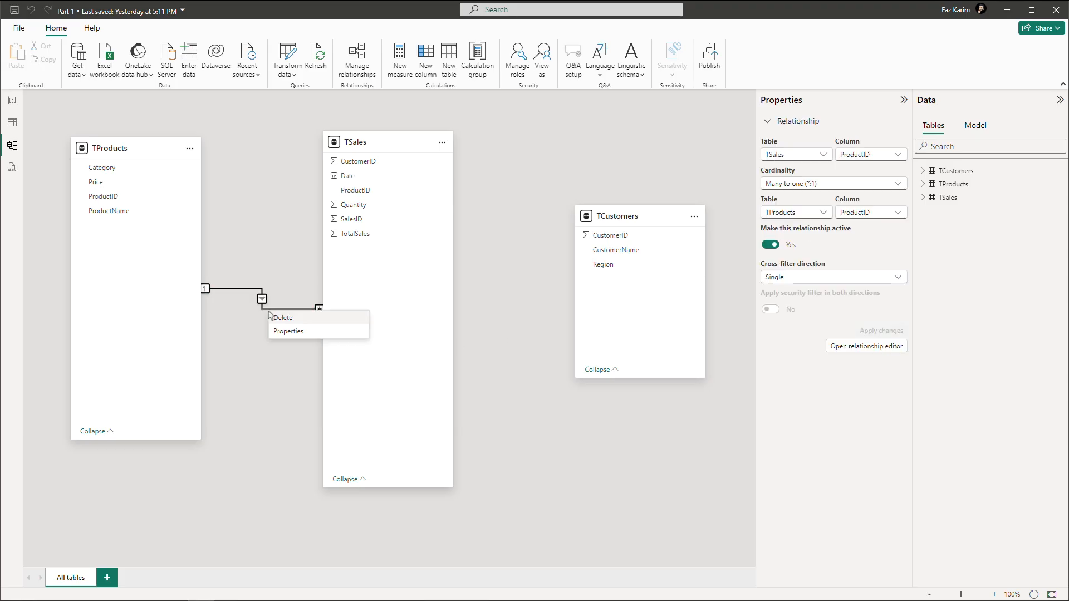
pyautogui.click(279, 318)
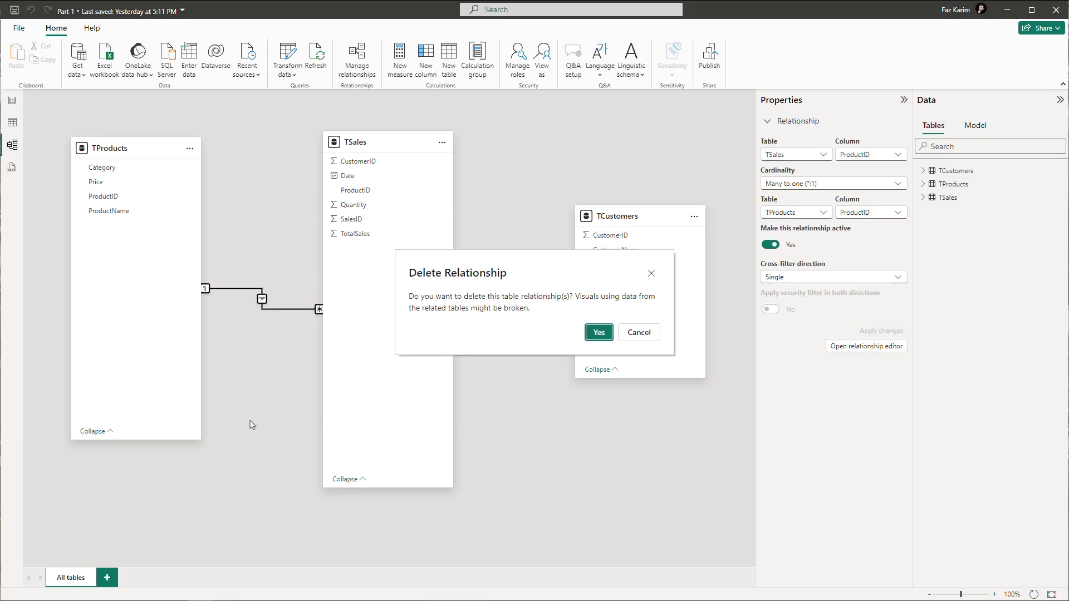
pyautogui.click(585, 335)
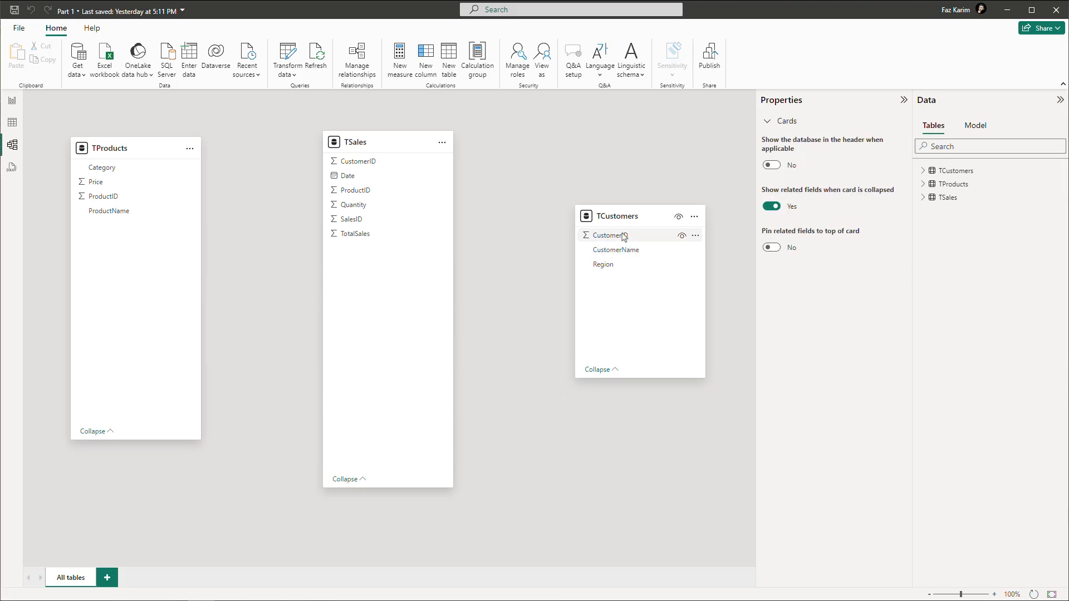
# - Create one-to-many, single-direction relationships from TCustomers to TSales on CustomerID and from TProducts to TSales on ProductID
pyautogui.moveTo(613, 236); pyautogui.dragTo(393, 167)
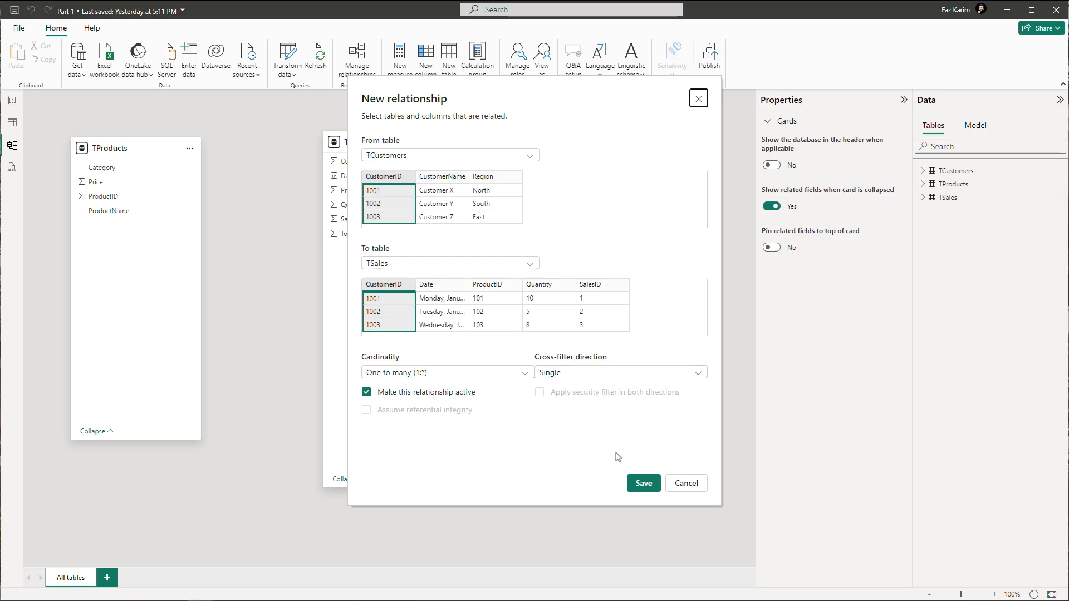
pyautogui.click(640, 483)
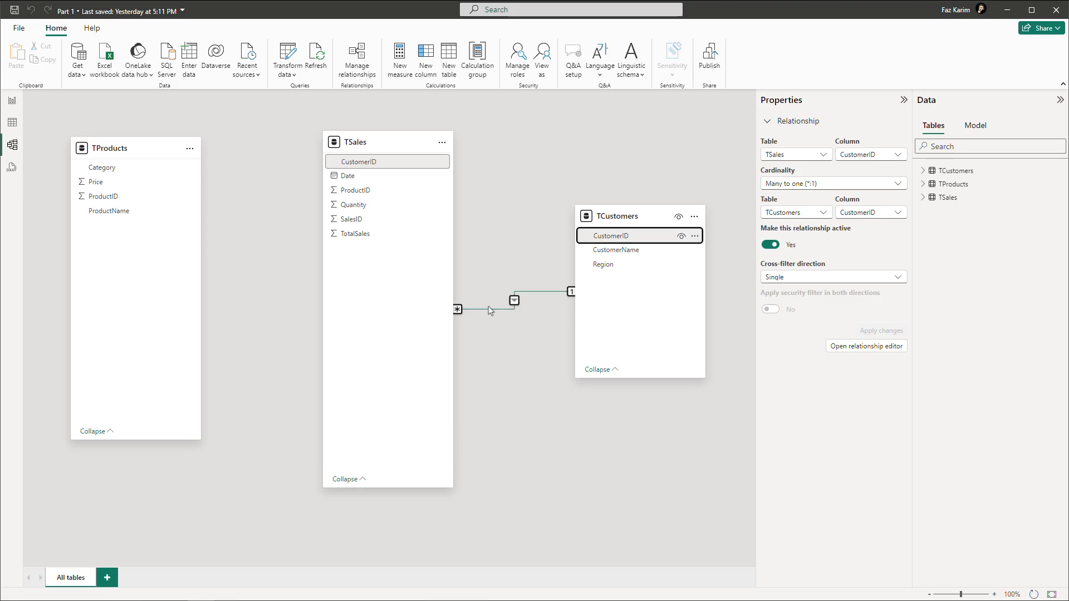
pyautogui.moveTo(102, 196); pyautogui.dragTo(354, 192)
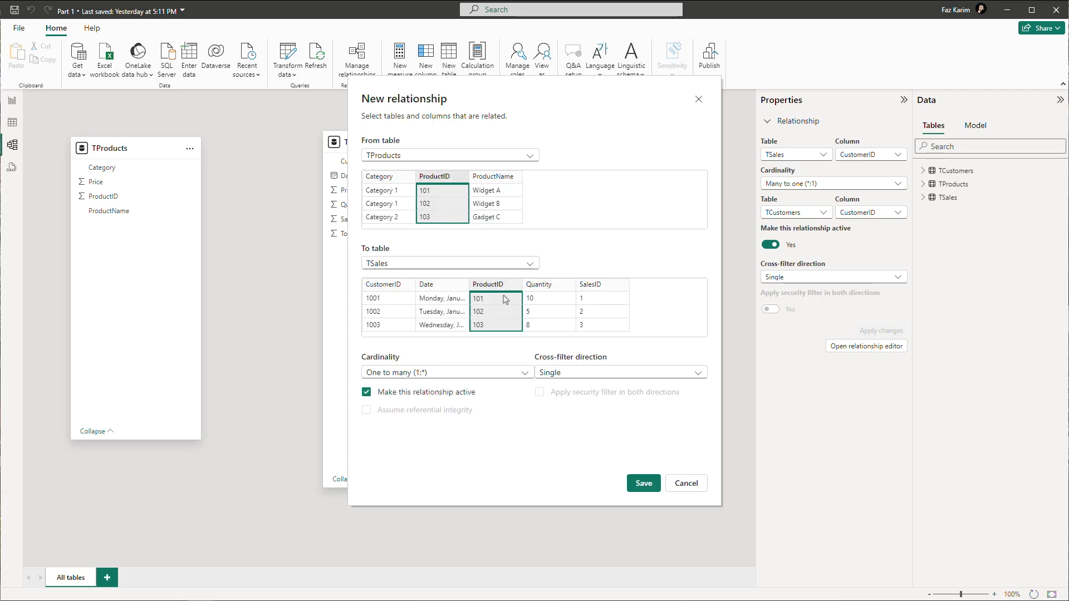
pyautogui.click(643, 483)
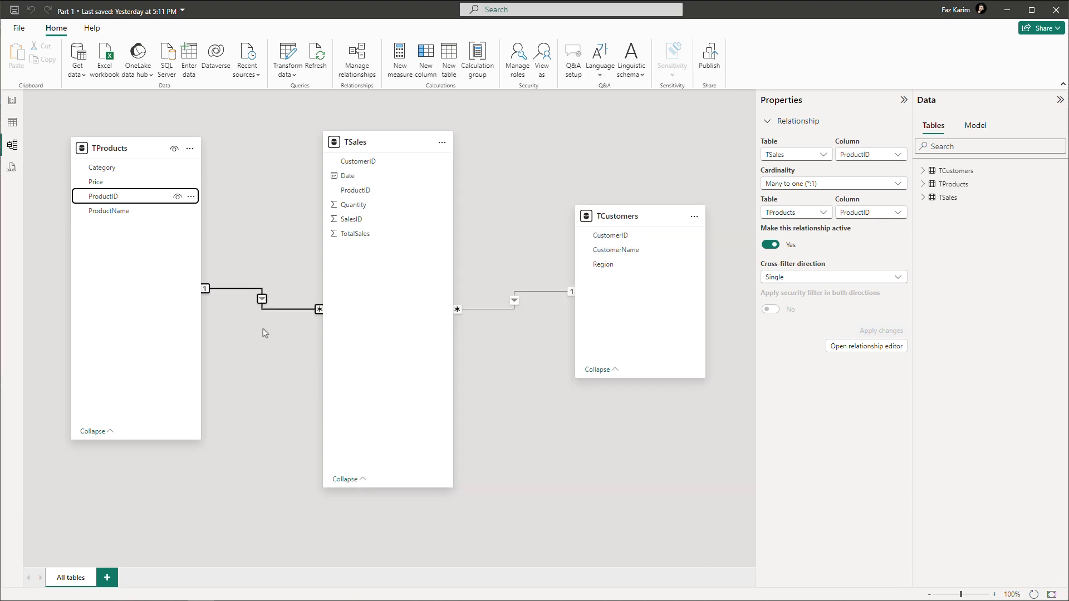
# - Look at the report canvas and examine the dates in the TSales table data
pyautogui.click(12, 102)
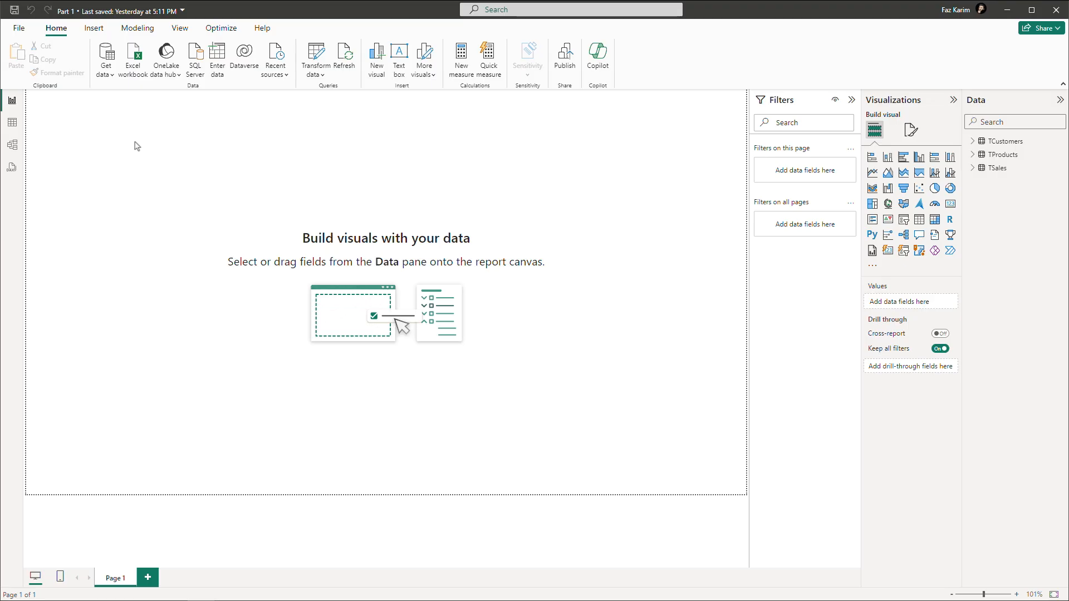
pyautogui.click(9, 128)
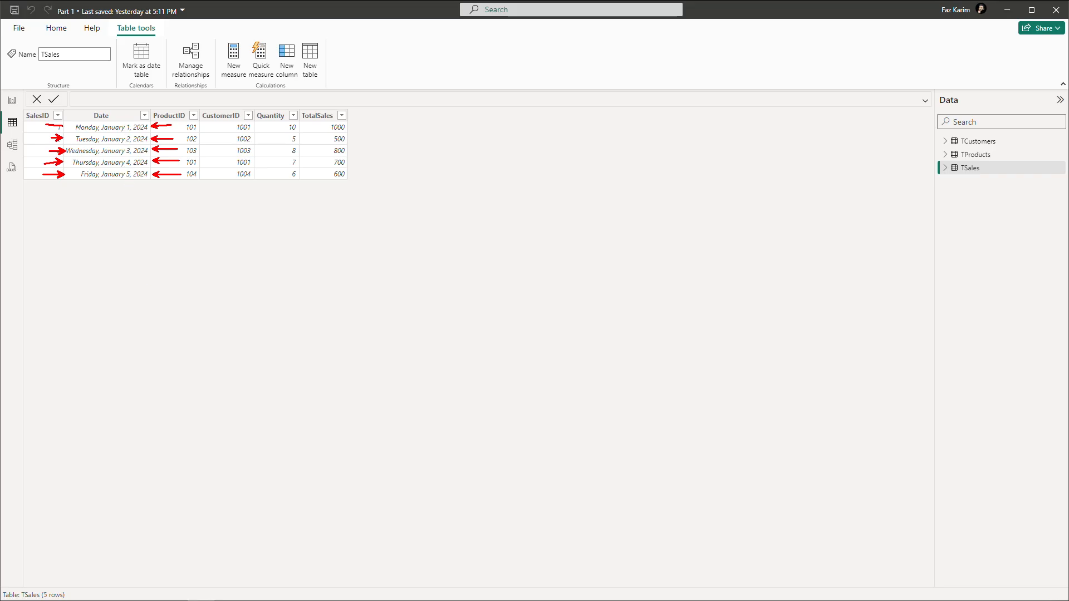
pyautogui.write('this mea')
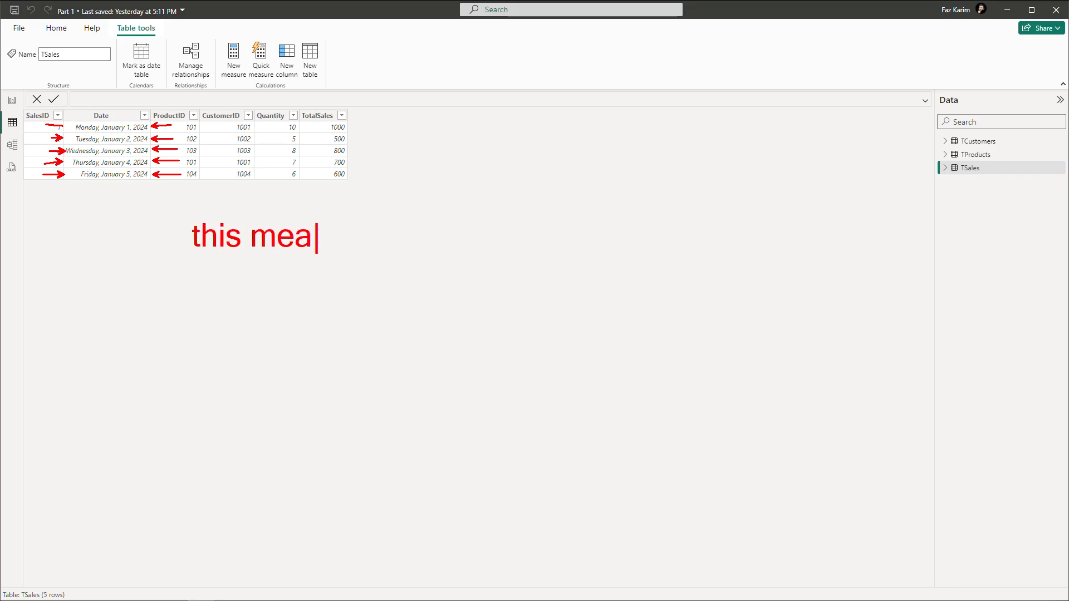
pyautogui.write('ns we cant f')
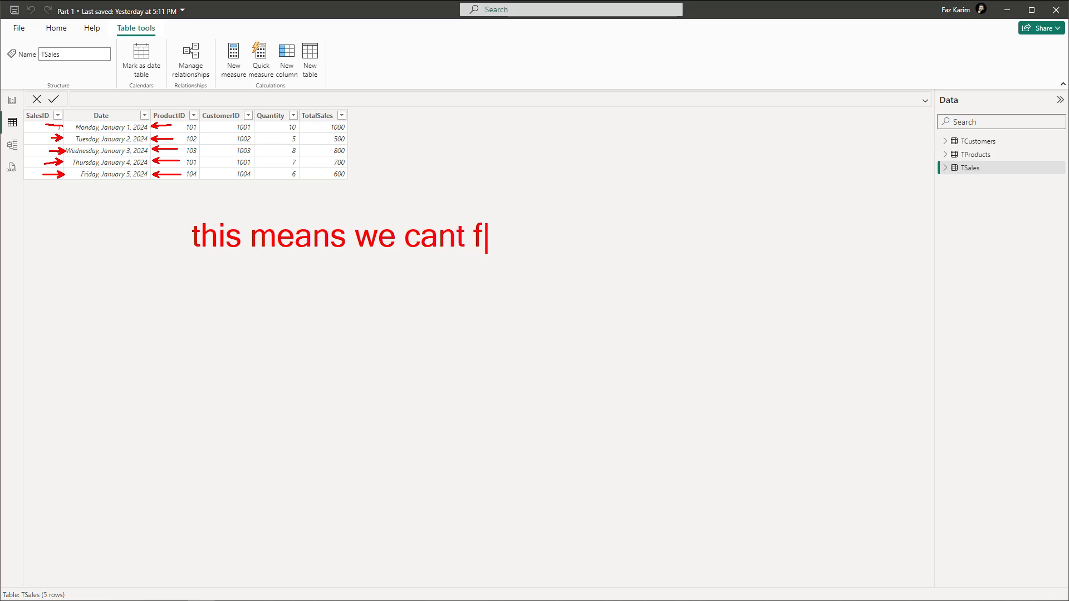
pyautogui.write('ilter by d')
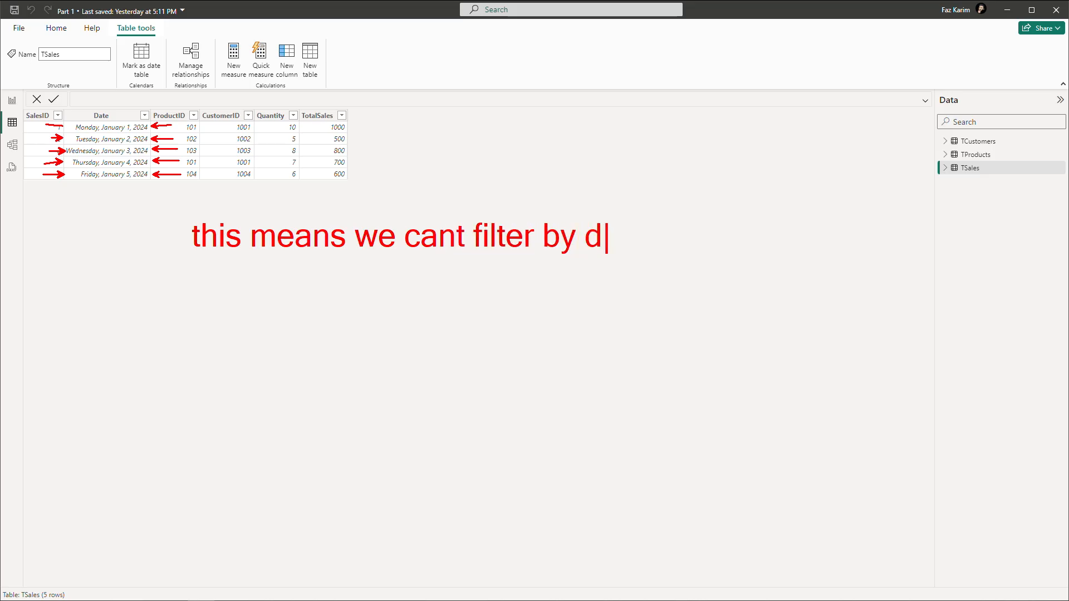
pyautogui.write('ate ra')
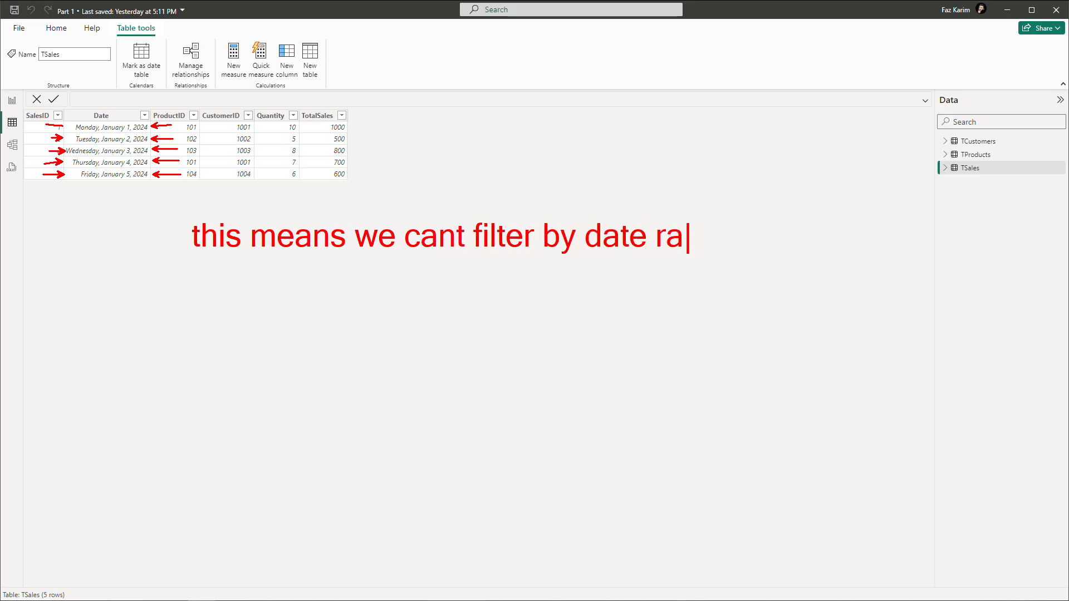
pyautogui.write('nges.')
pyautogui.press('Escape')
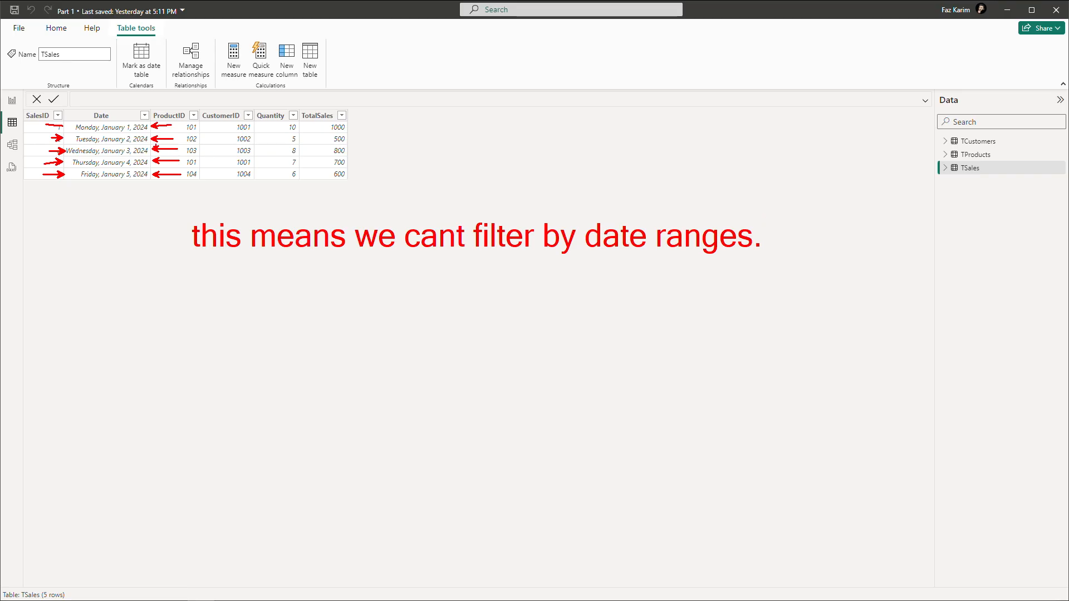
pyautogui.moveTo(154, 147); pyautogui.dragTo(176, 155)
pyautogui.press('Escape')
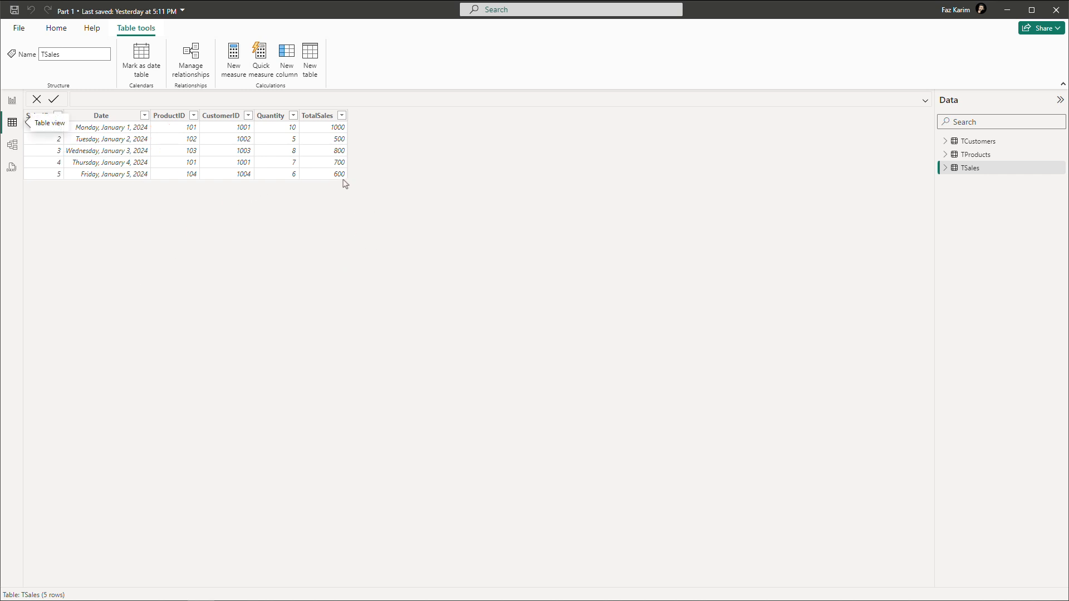
pyautogui.hotkey('ctrl', '2')
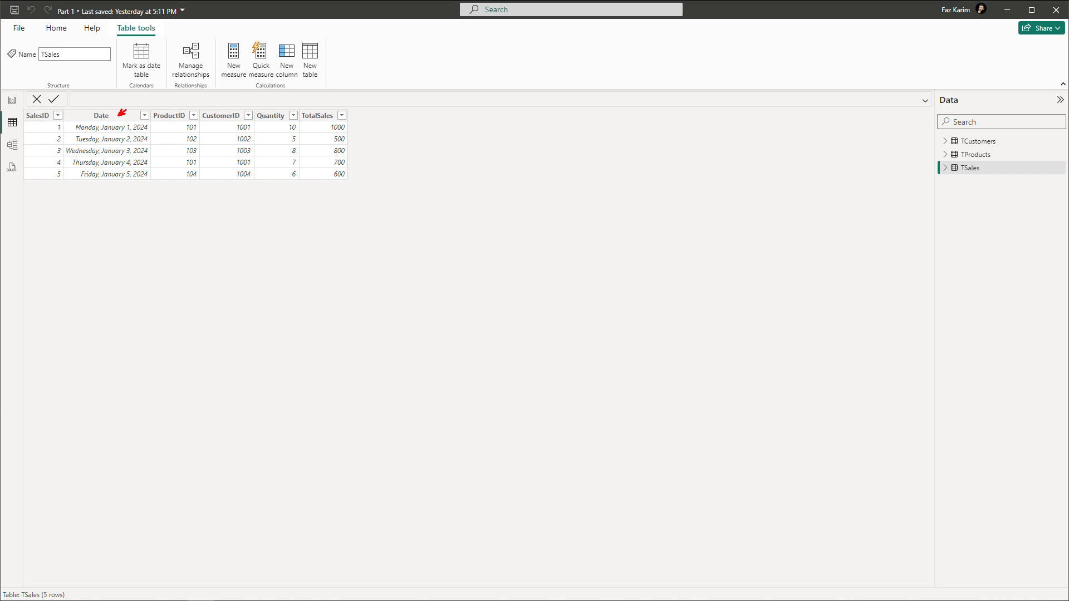
pyautogui.moveTo(67, 110); pyautogui.dragTo(156, 175)
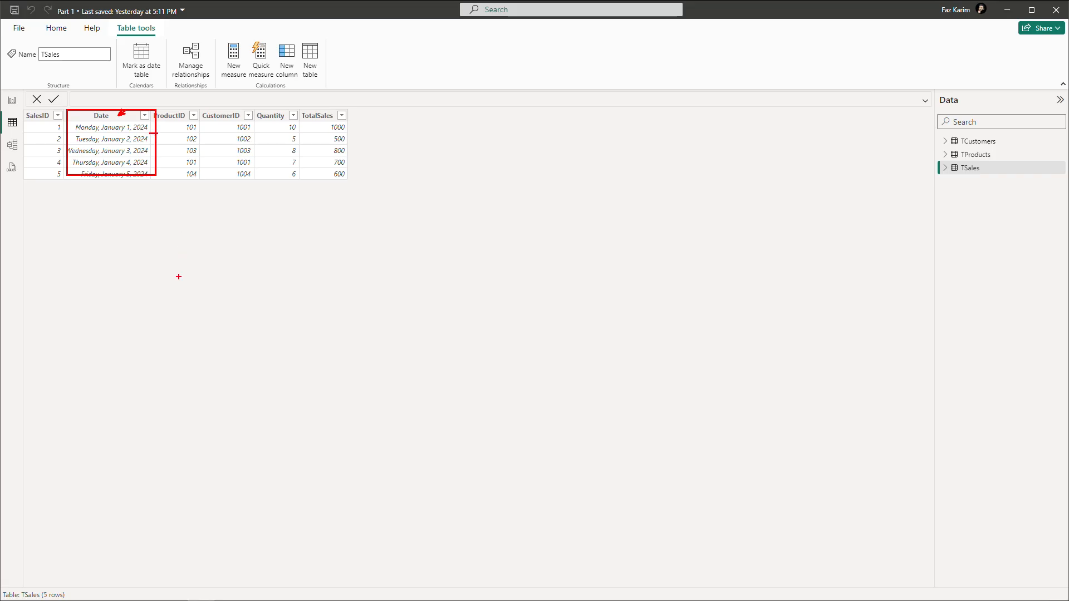
pyautogui.press('Escape')
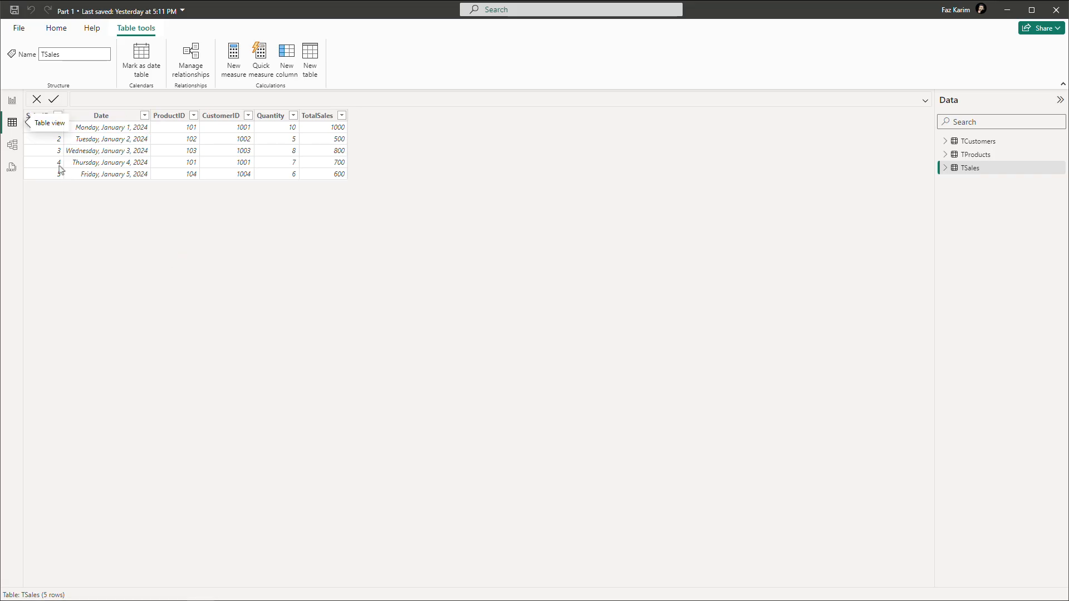
# - Return to the model diagram with the table relationships
pyautogui.click(13, 146)
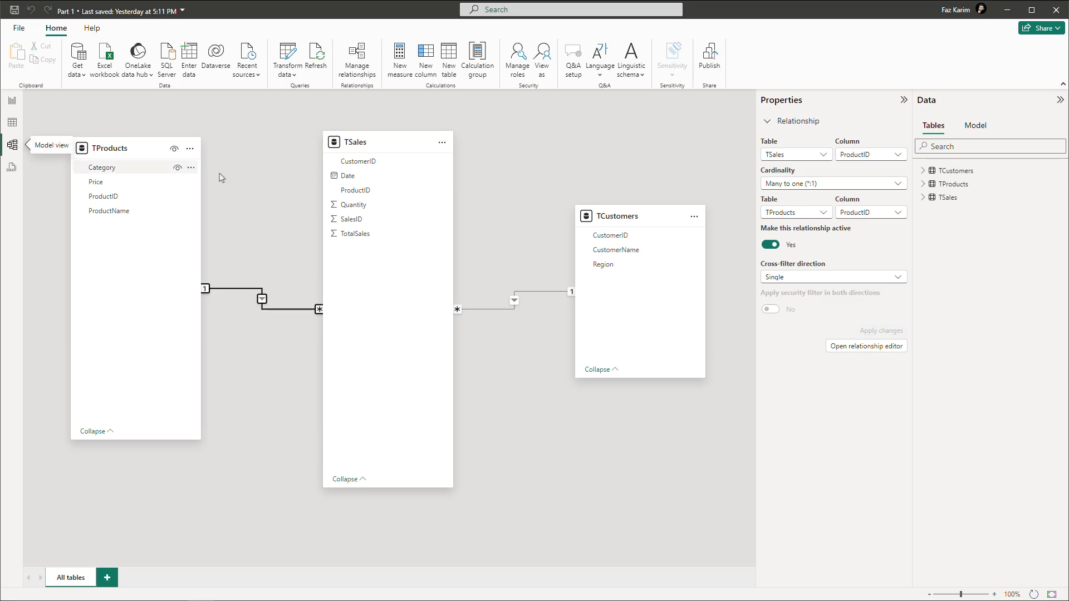
pyautogui.hotkey('ctrl', '2')
pyautogui.moveTo(519, 103); pyautogui.dragTo(622, 186)
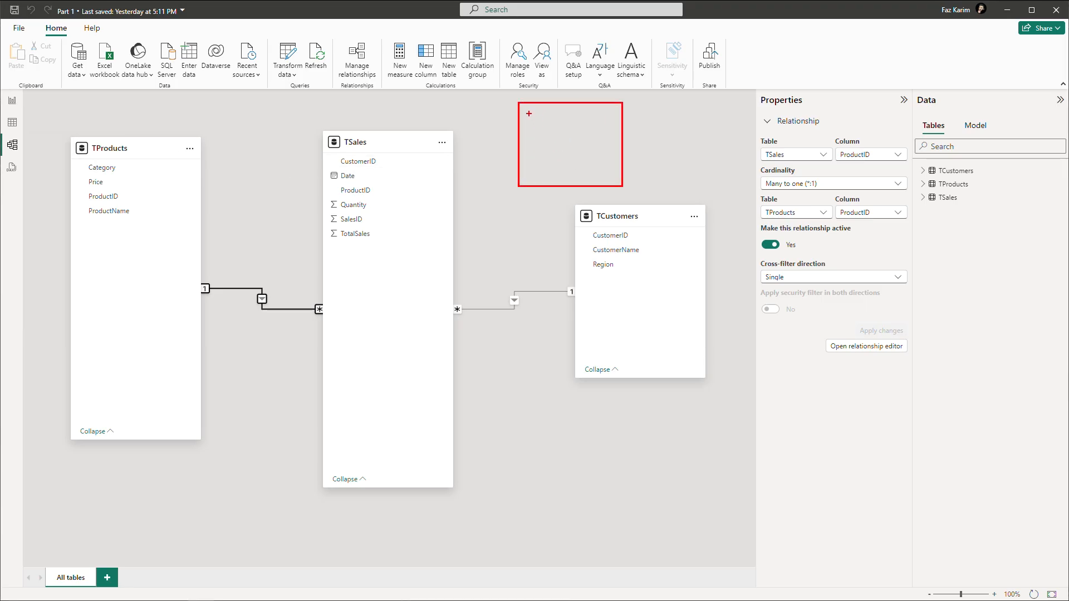
pyautogui.press('t')
pyautogui.scroll(-6, 532, 128)
pyautogui.write('Date')
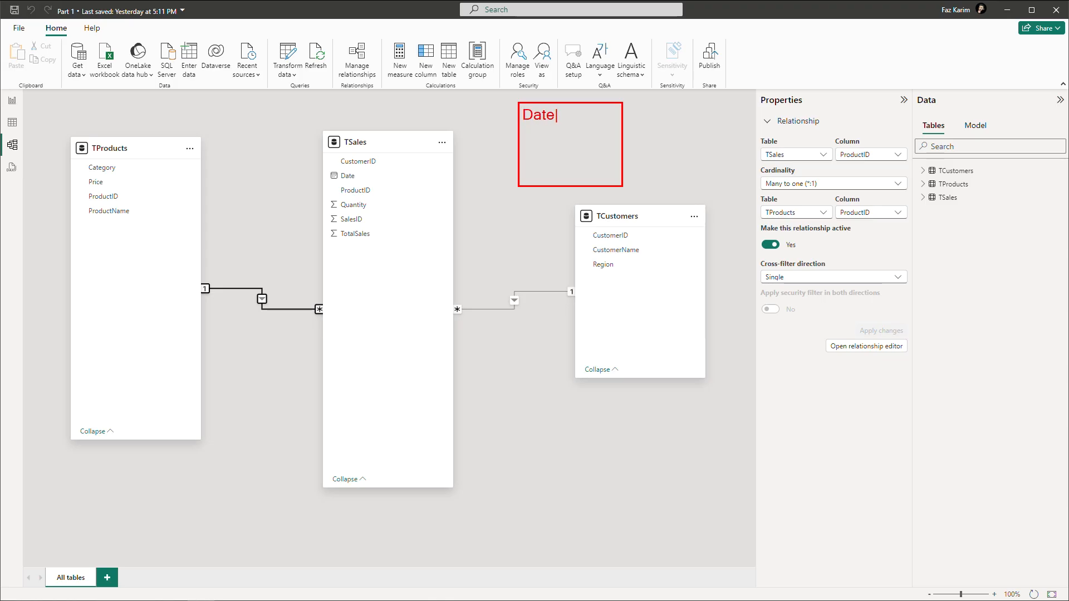
pyautogui.press('Return')
pyautogui.write('D')
pyautogui.press('BackSpace')
pyautogui.write('Month')
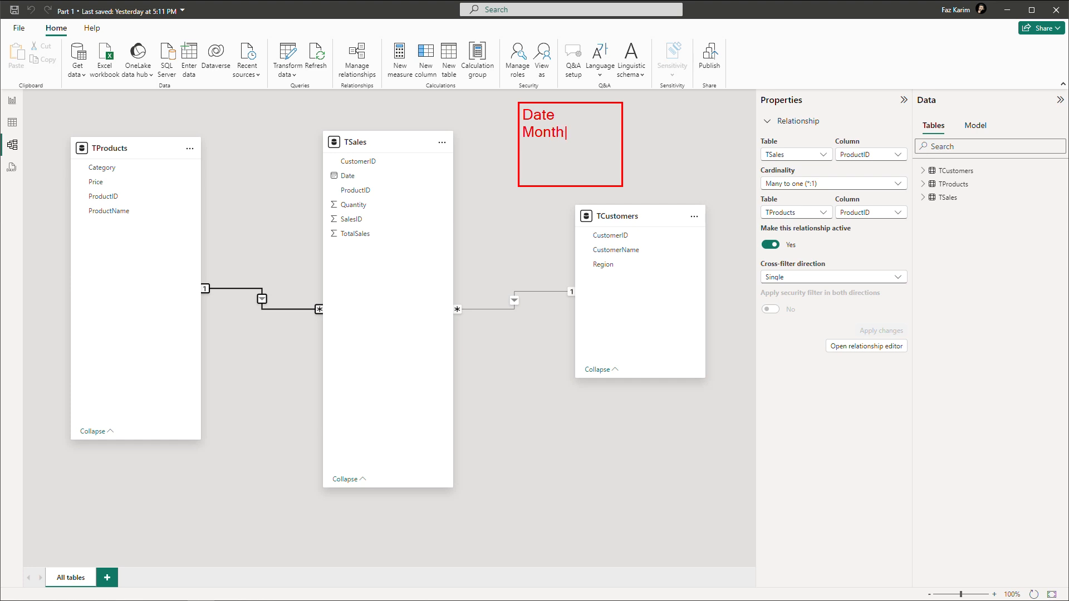
pyautogui.press('Return')
pyautogui.write('Month Name')
pyautogui.press('Return')
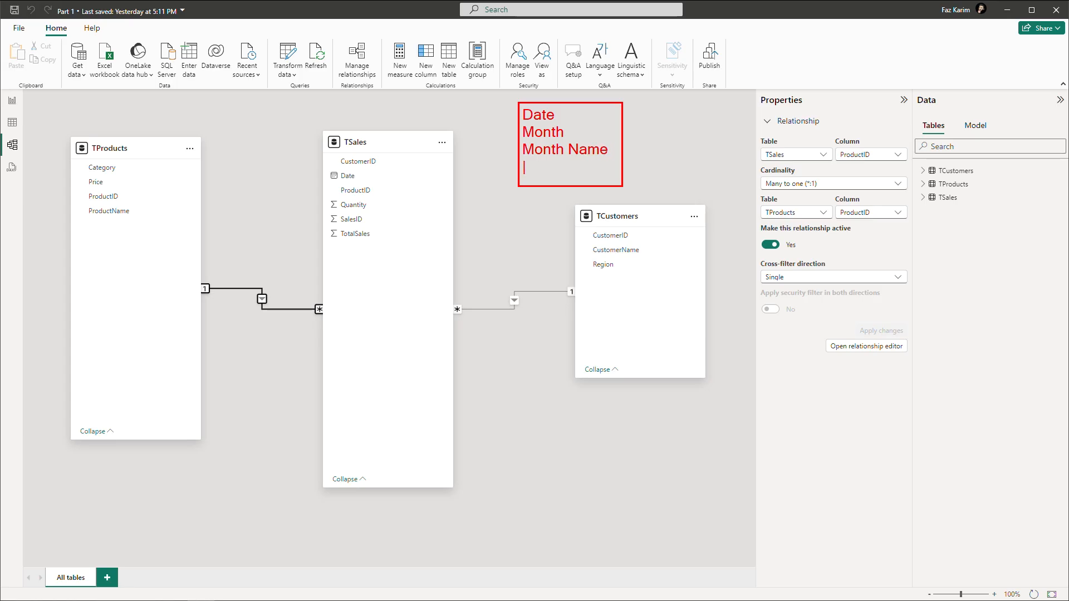
pyautogui.write('Year')
pyautogui.press('Escape')
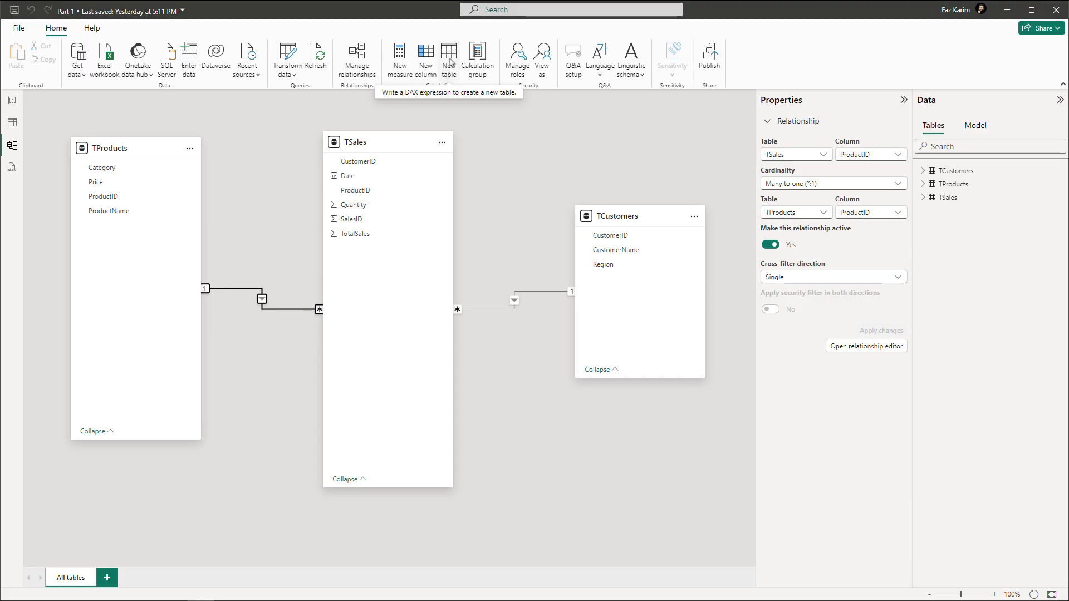
# - Create a calculated table with the formula Calendar = CALENDARAUTO() and place it below TCustomers in the model diagram
pyautogui.click(450, 62)
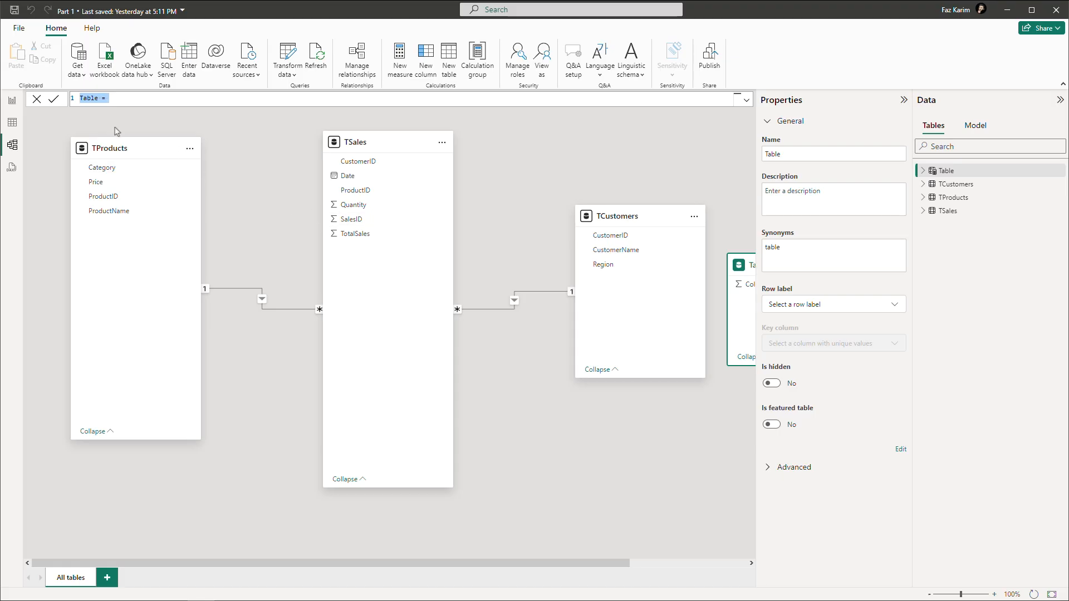
pyautogui.write('Calendar =')
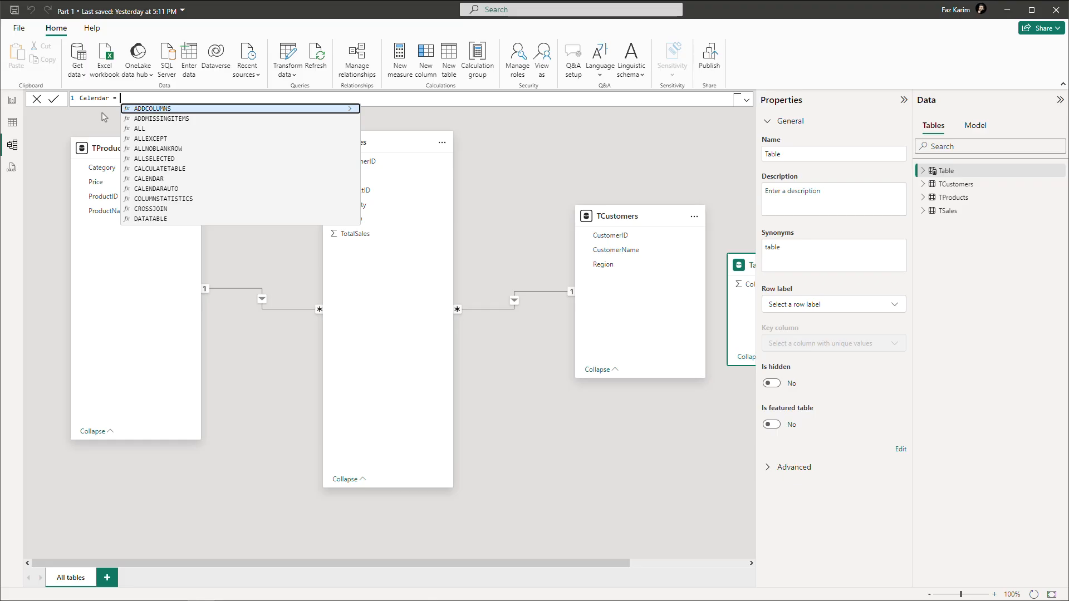
pyautogui.write('ca')
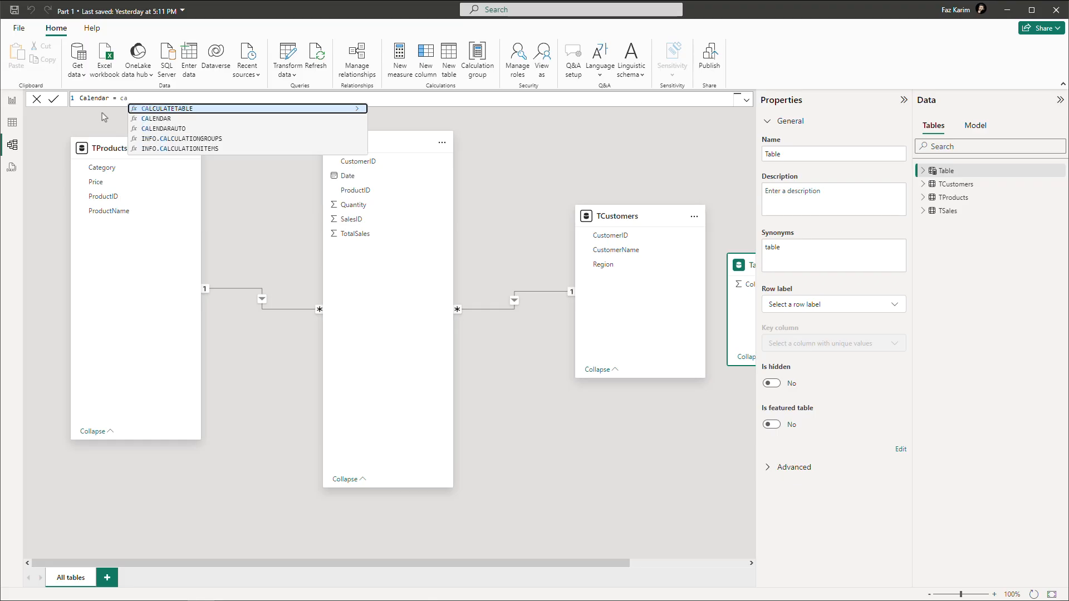
pyautogui.press('Down')
pyautogui.press('Down')
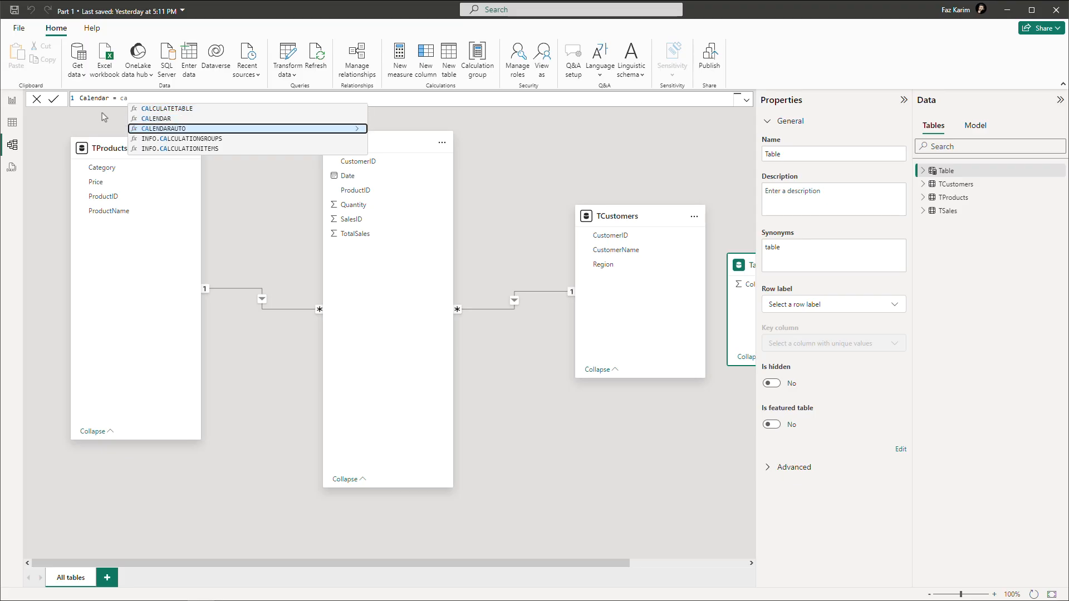
pyautogui.press('Tab')
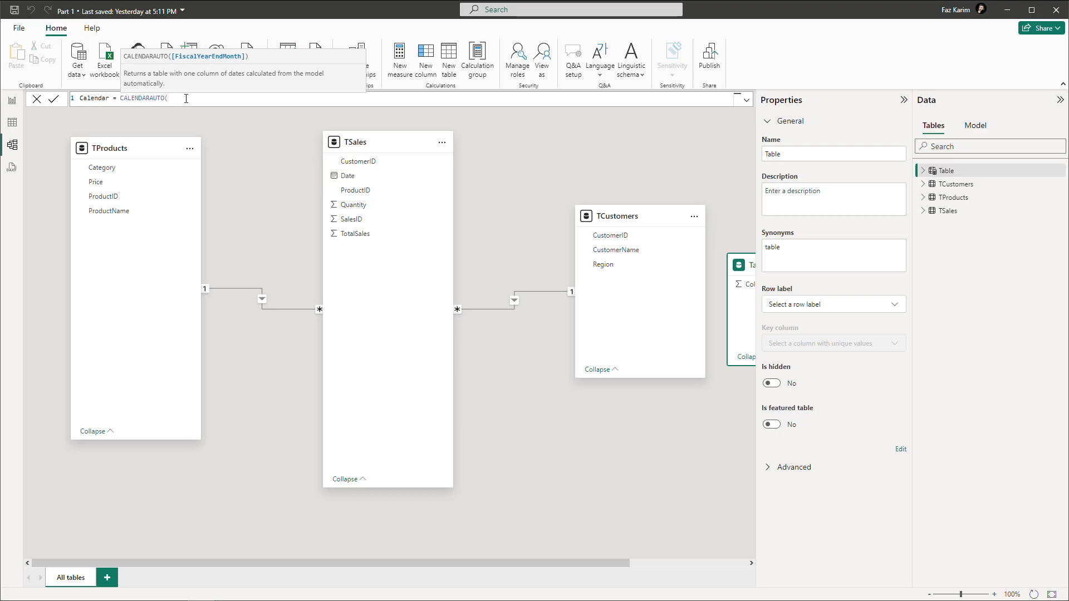
pyautogui.write(')')
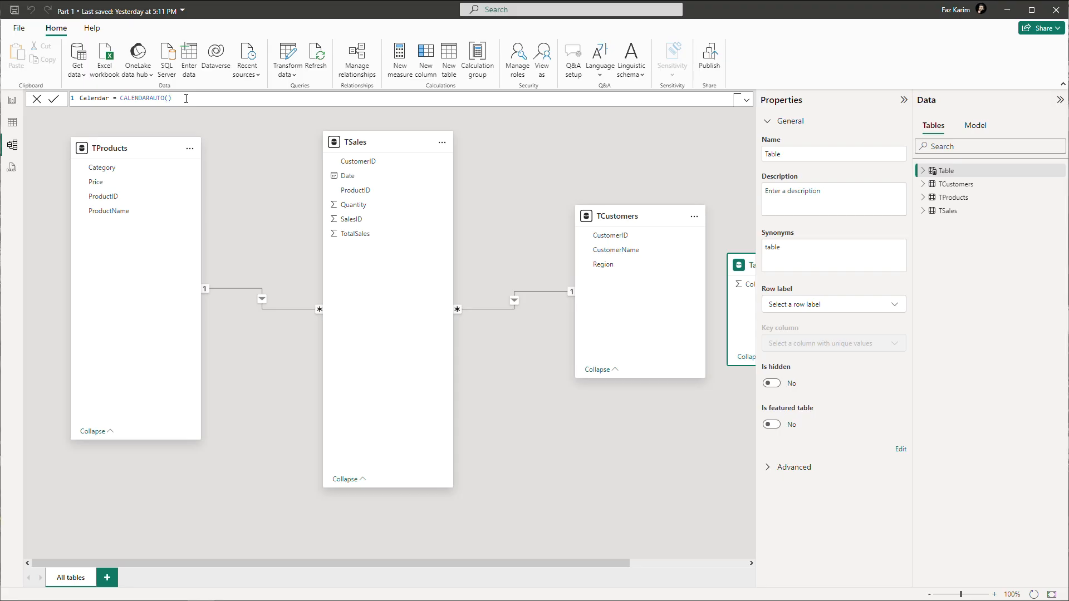
pyautogui.press('Return')
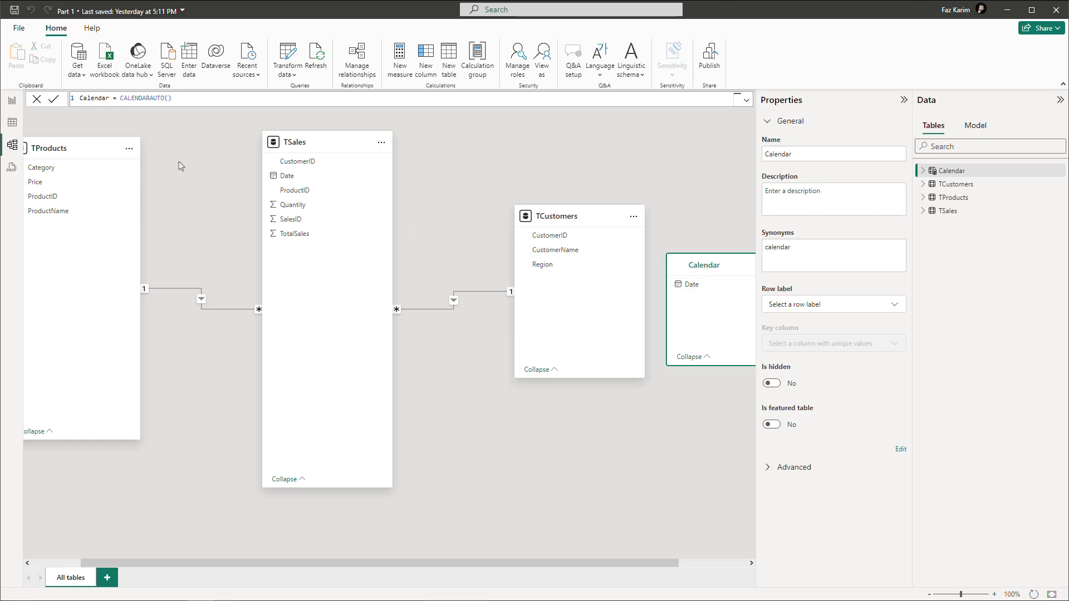
pyautogui.moveTo(723, 269); pyautogui.dragTo(630, 417)
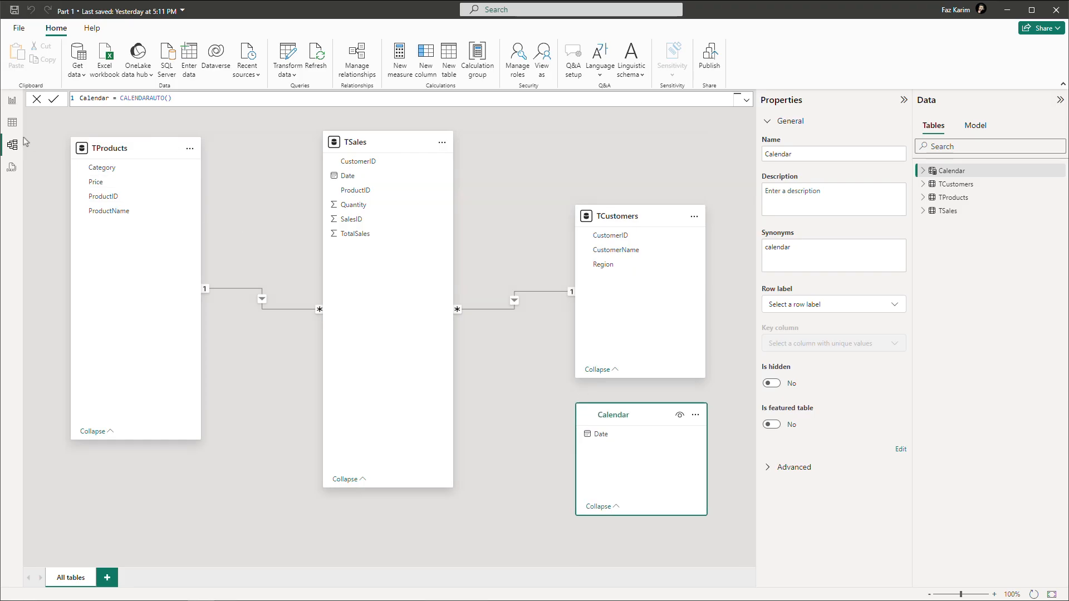
# - Examine the first and last dates in the Calendar table data and return to the model diagram
pyautogui.click(8, 129)
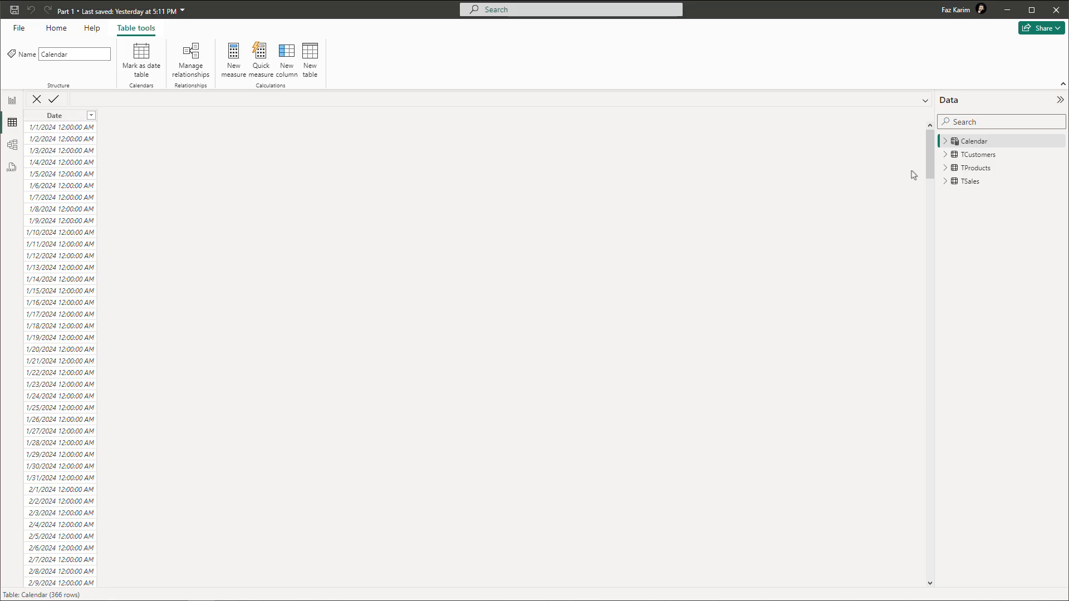
pyautogui.moveTo(930, 149); pyautogui.dragTo(926, 567)
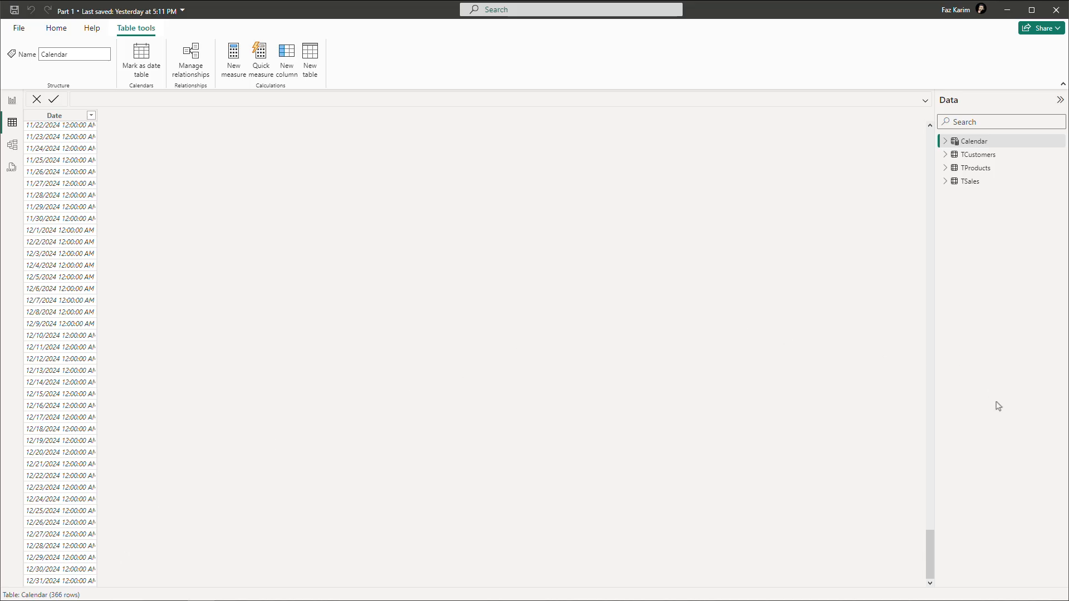
pyautogui.moveTo(927, 538); pyautogui.dragTo(927, 134)
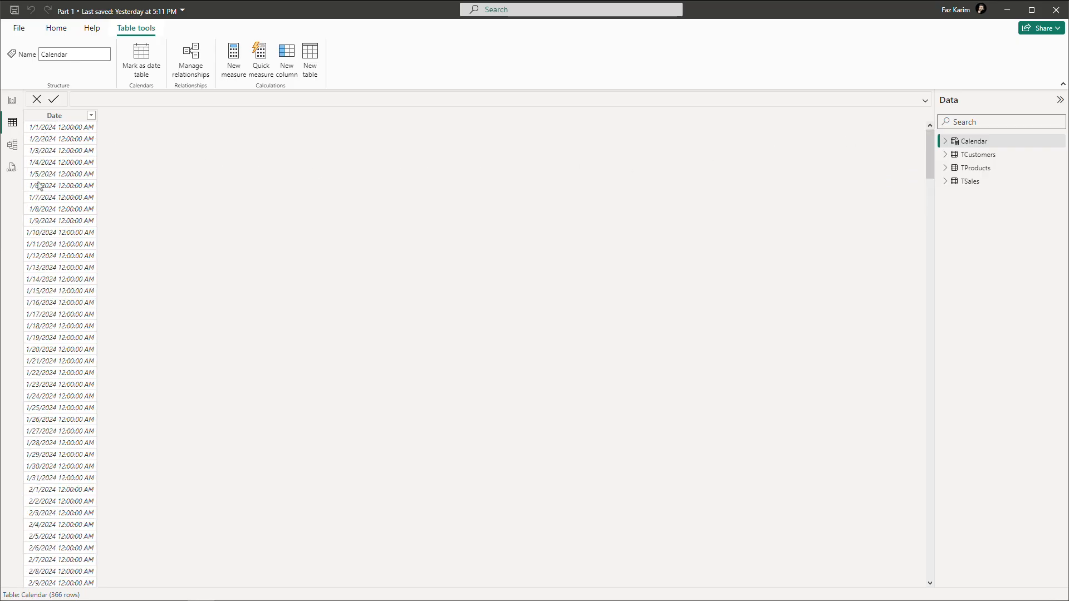
pyautogui.click(12, 147)
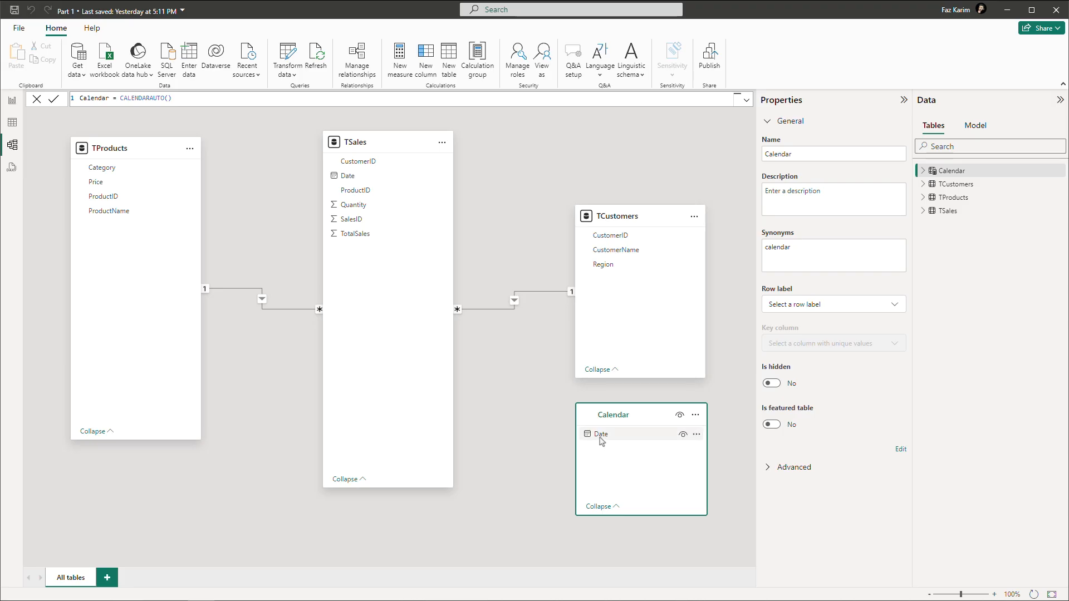
# - Mark the Calendar table as a date table, using Date as its date column
pyautogui.click(11, 123)
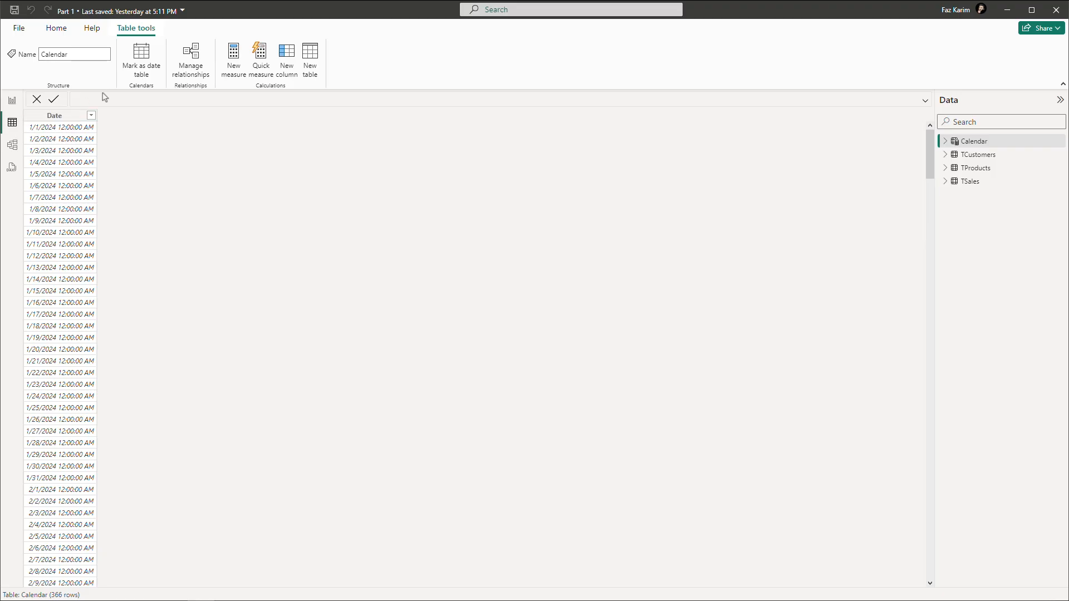
pyautogui.click(149, 80)
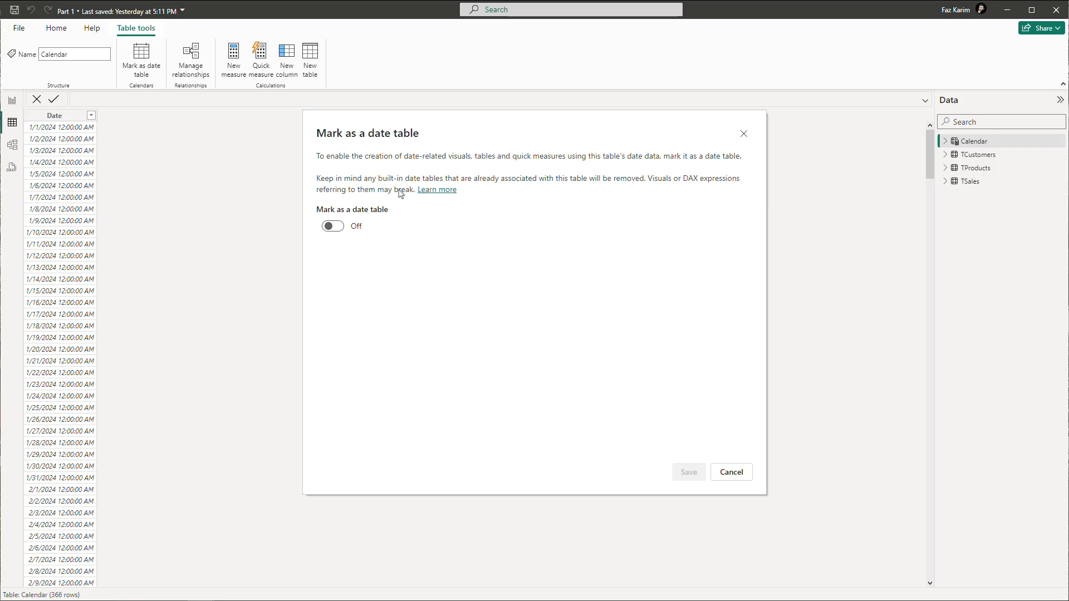
pyautogui.click(339, 232)
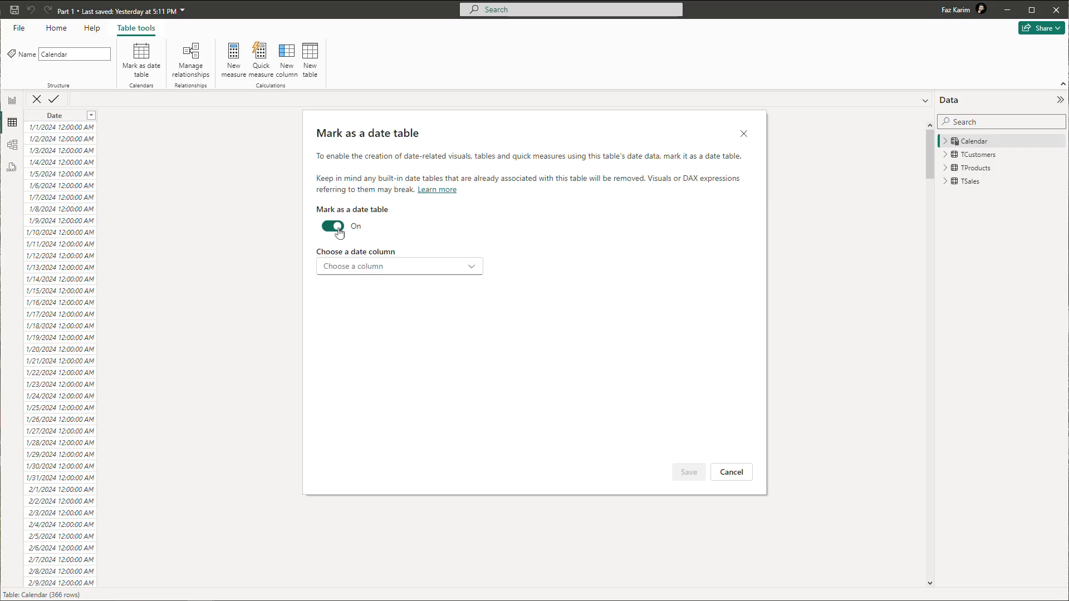
pyautogui.click(342, 266)
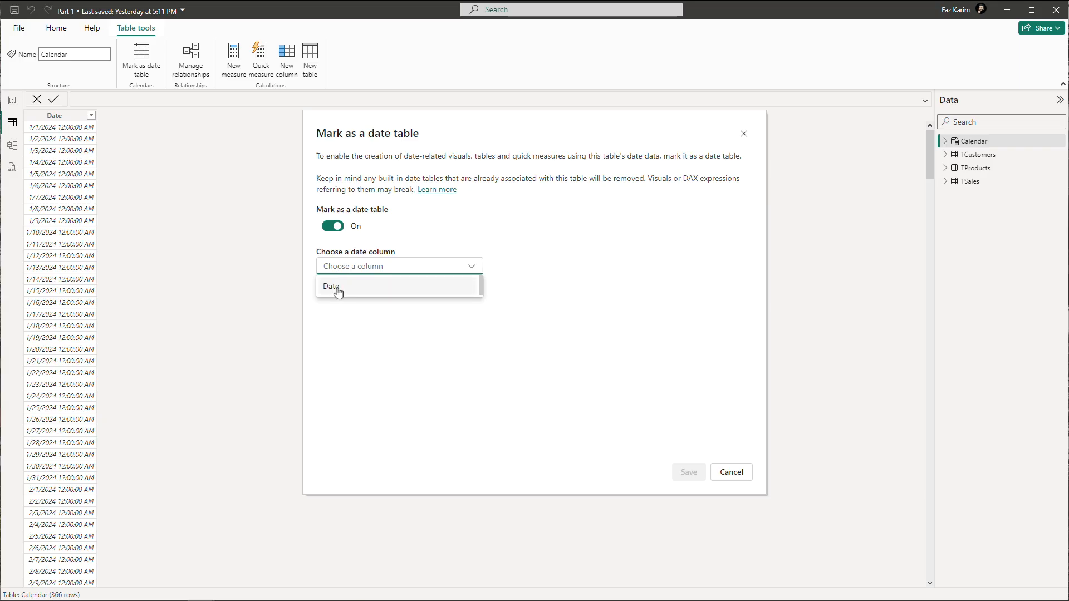
pyautogui.click(336, 289)
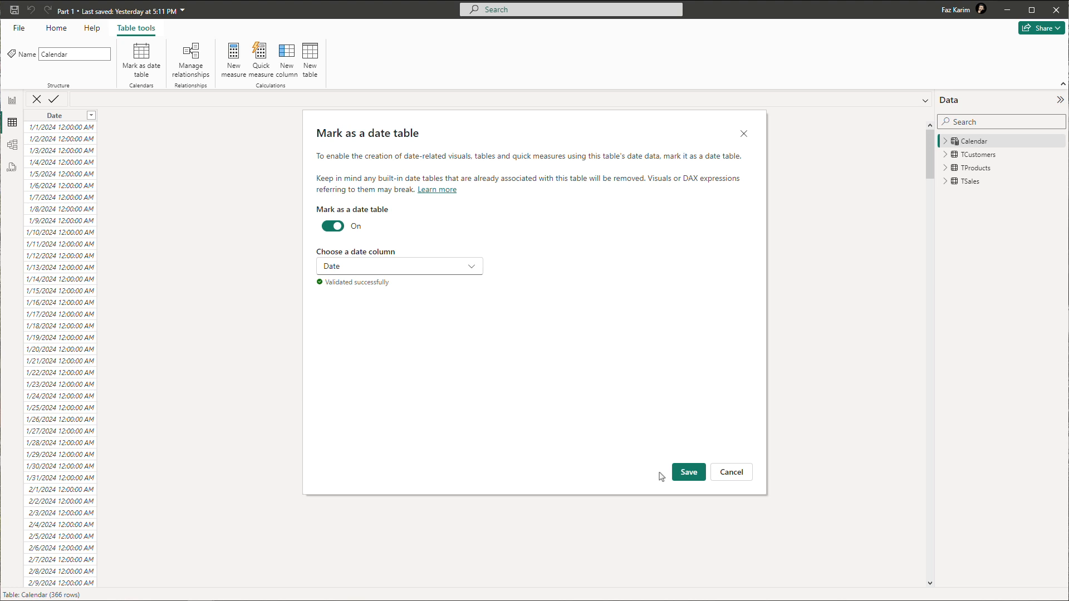
pyautogui.click(675, 482)
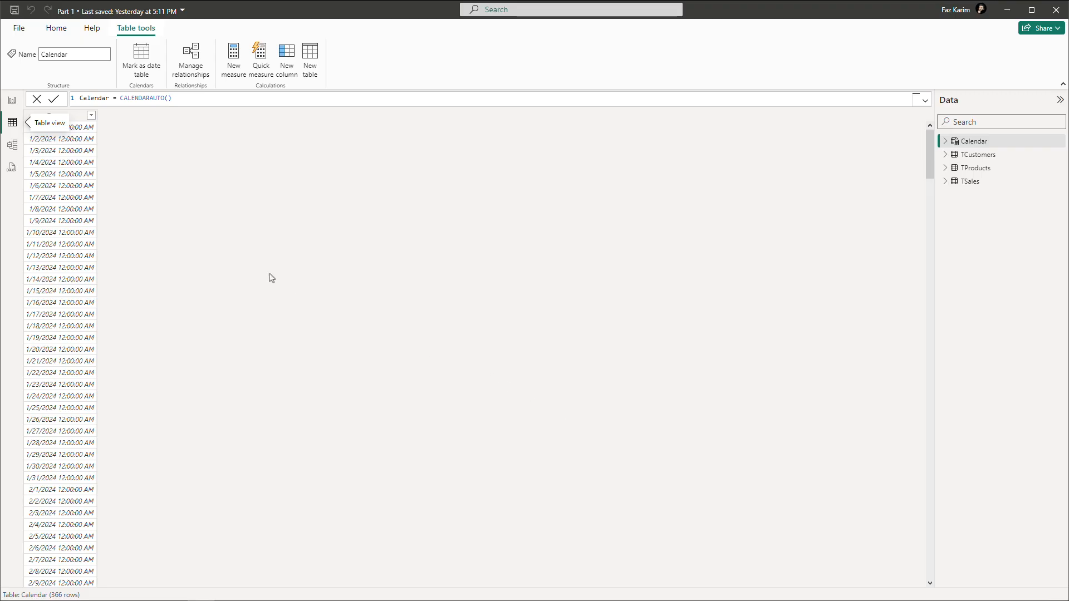
# - Try to create an active one-to-one relationship from Calendar Date to TSales Date with cross-filtering in both directions
pyautogui.click(13, 147)
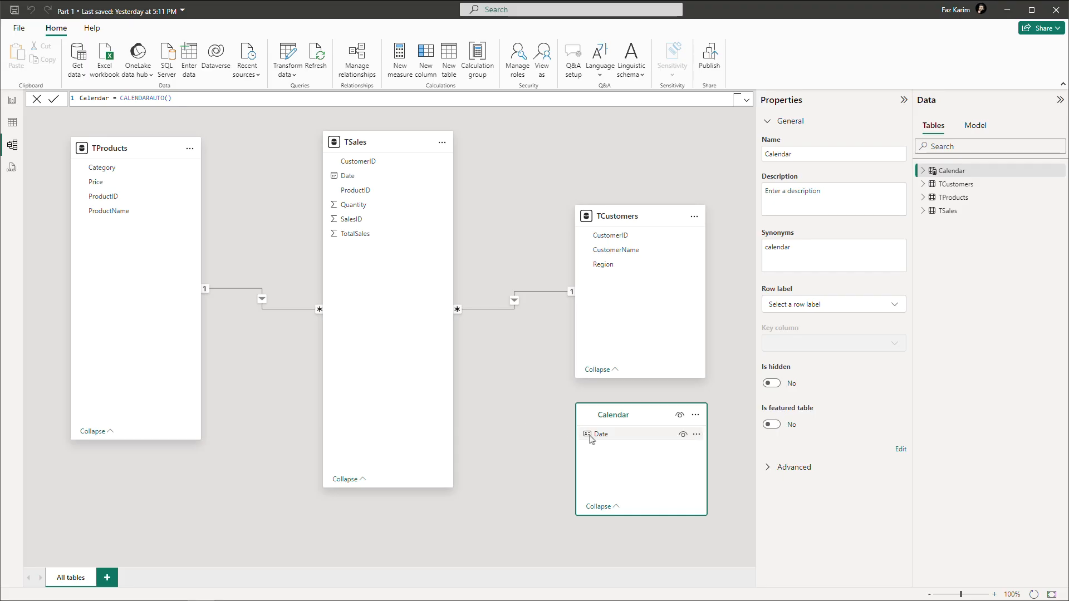
pyautogui.moveTo(591, 438); pyautogui.dragTo(344, 182)
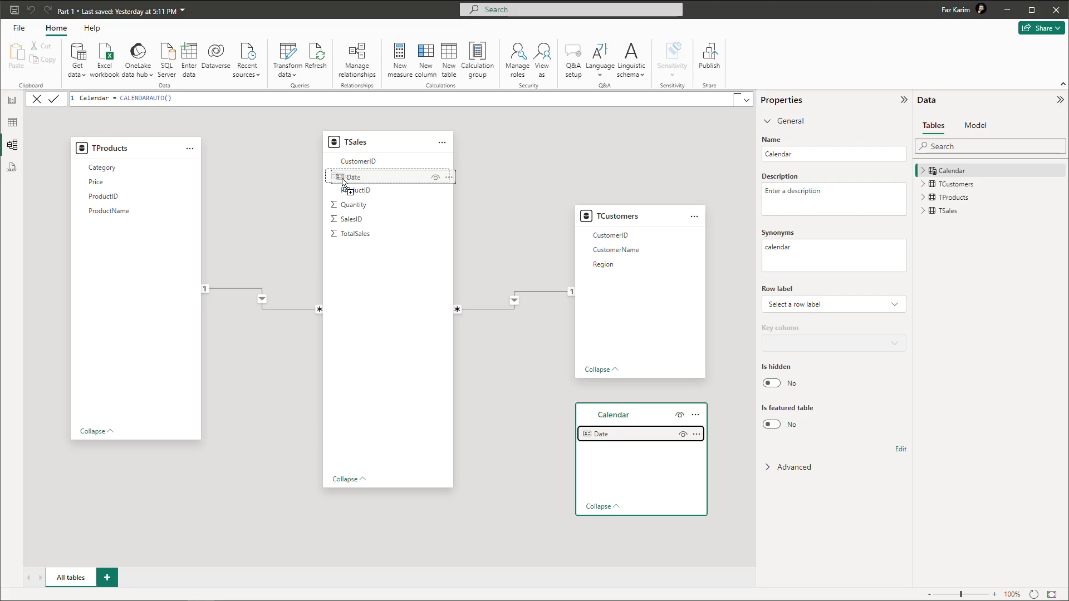
pyautogui.moveTo(343, 182)
pyautogui.mouseDown()
pyautogui.moveTo(592, 443)
pyautogui.moveTo(454, 291)
pyautogui.moveTo(356, 210)
pyautogui.moveTo(363, 180)
pyautogui.mouseUp()
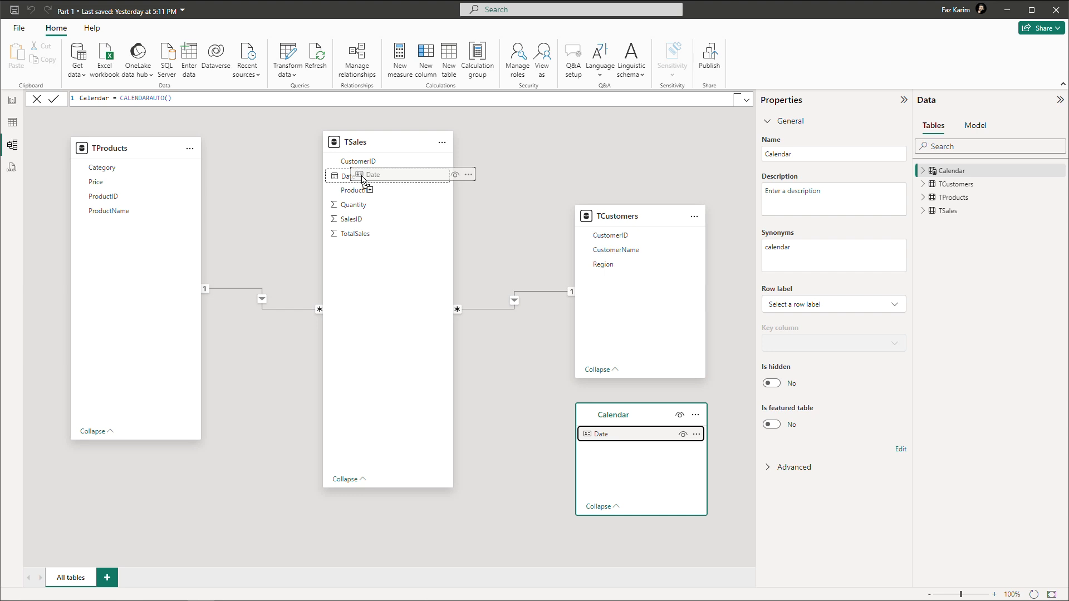
pyautogui.moveTo(363, 179); pyautogui.dragTo(363, 179)
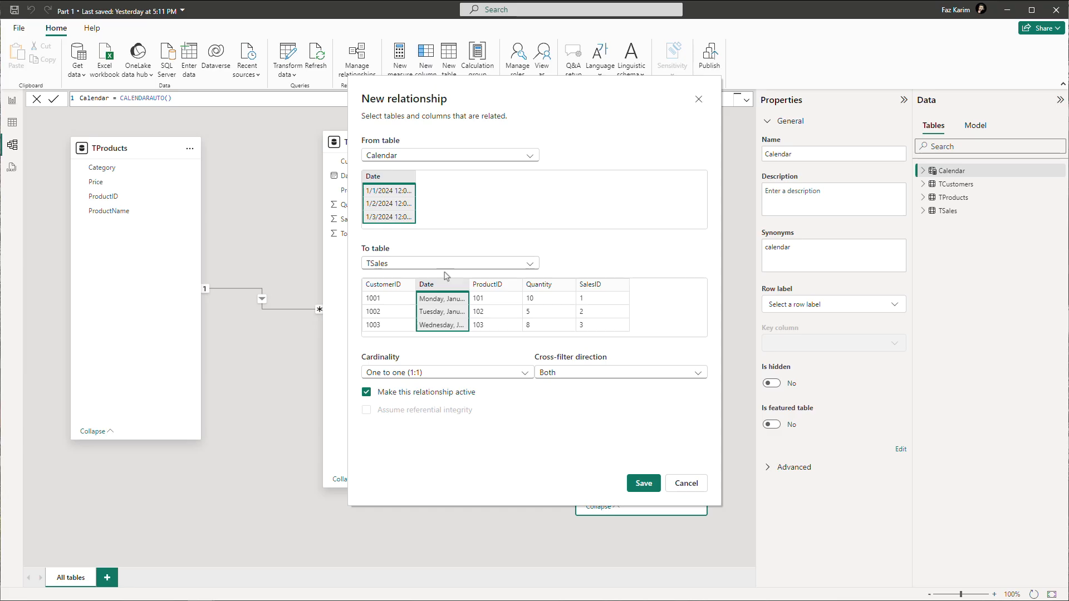
pyautogui.click(627, 484)
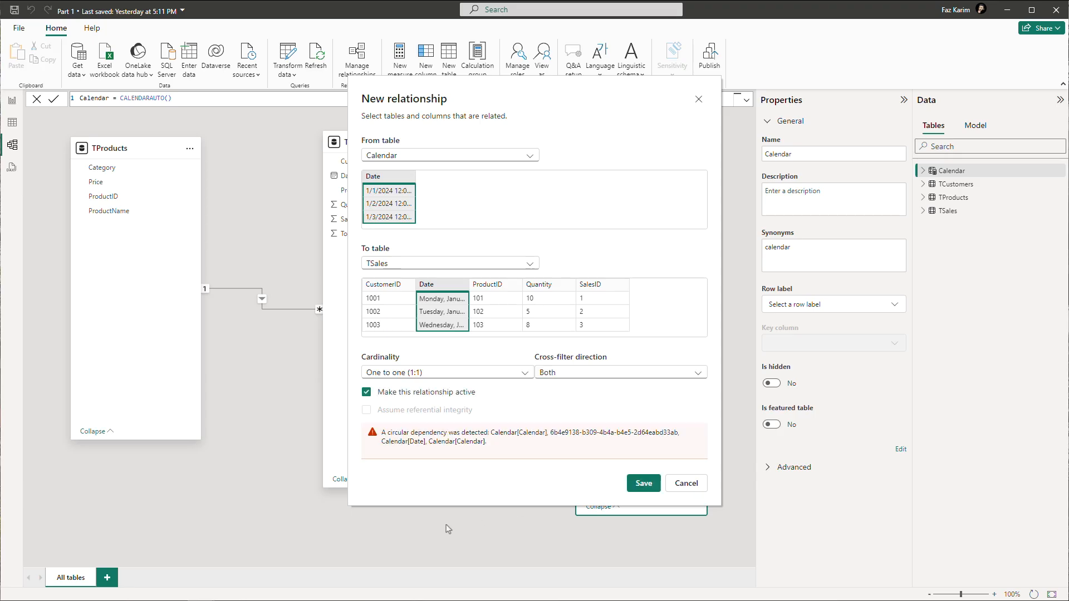
pyautogui.click(686, 484)
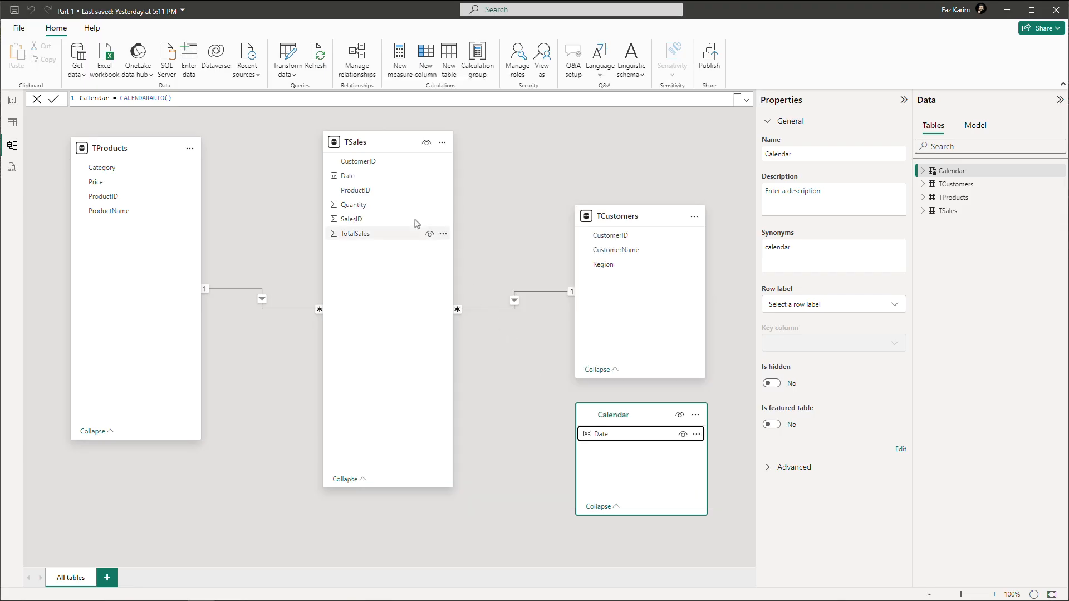
# - Set the date format of the TSales Date column to *3/14/2001 (Short Date)
pyautogui.click(378, 183)
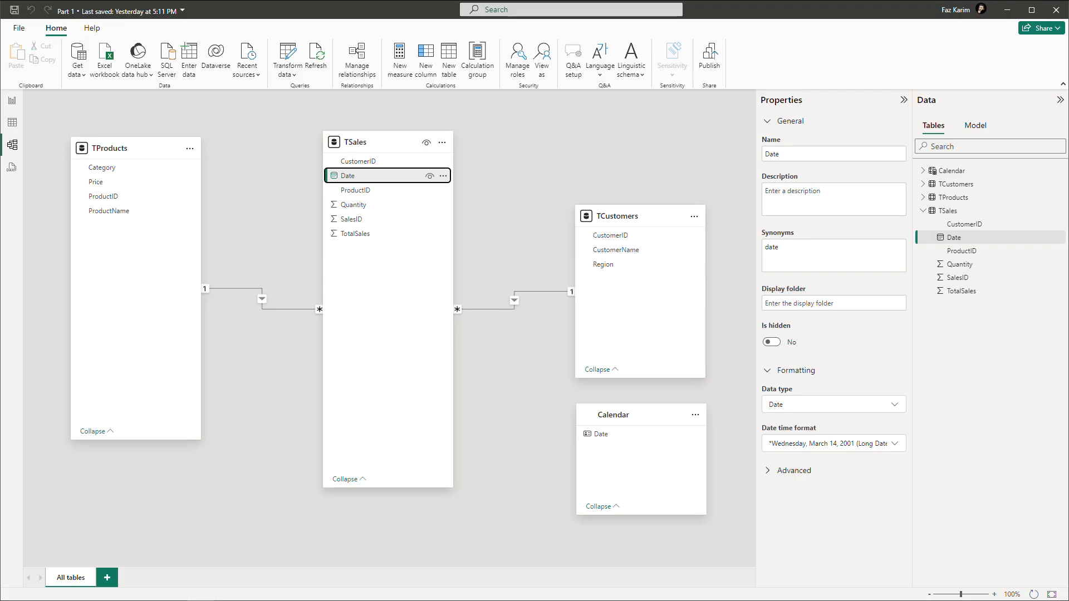
pyautogui.click(14, 123)
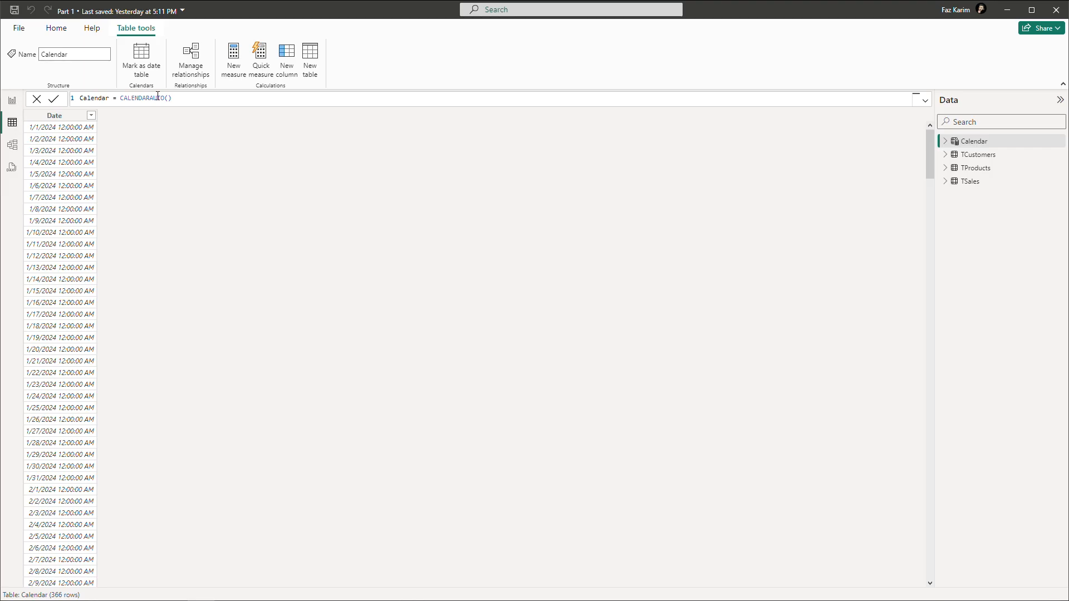
pyautogui.click(12, 101)
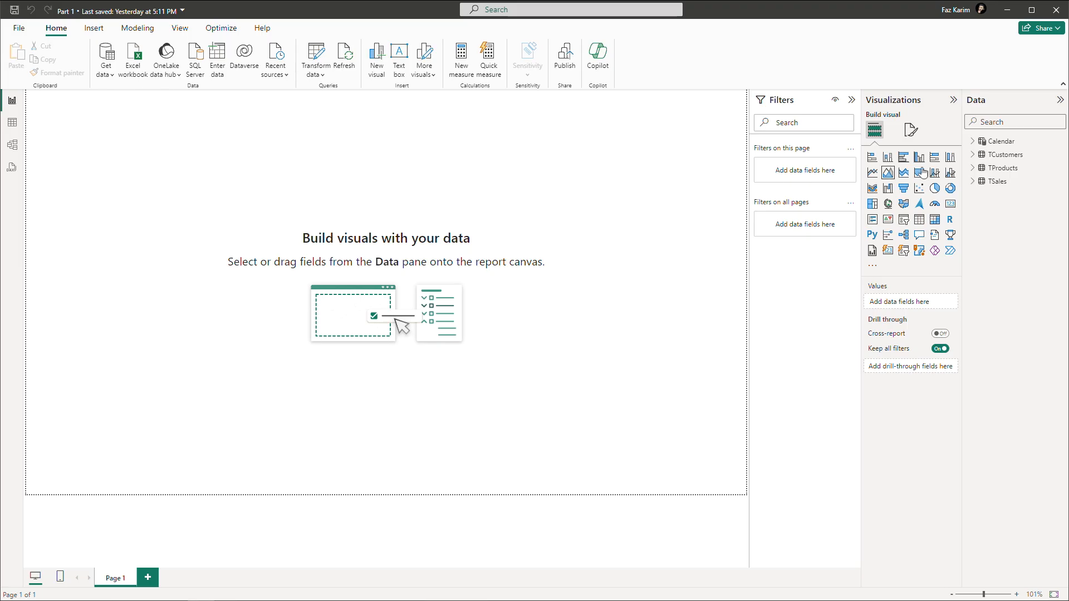
pyautogui.click(973, 155)
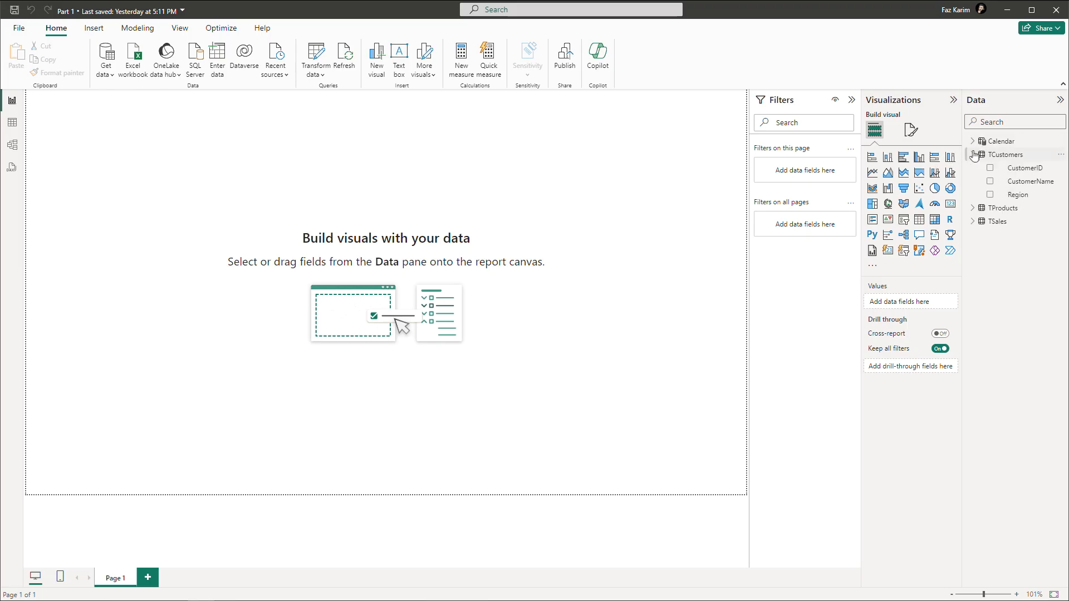
pyautogui.click(973, 209)
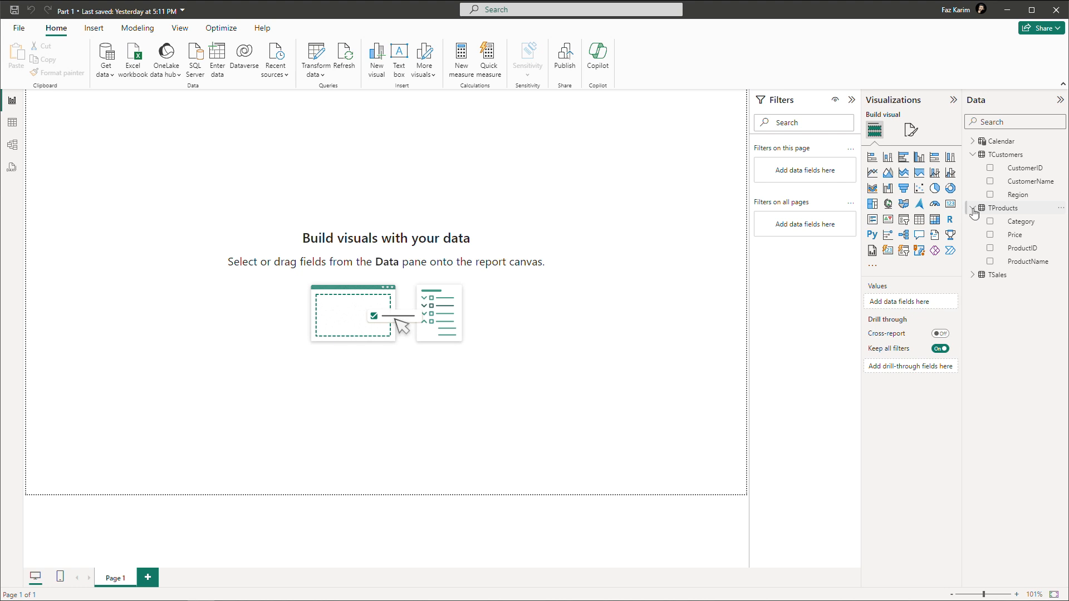
pyautogui.click(973, 275)
pyautogui.click(997, 305)
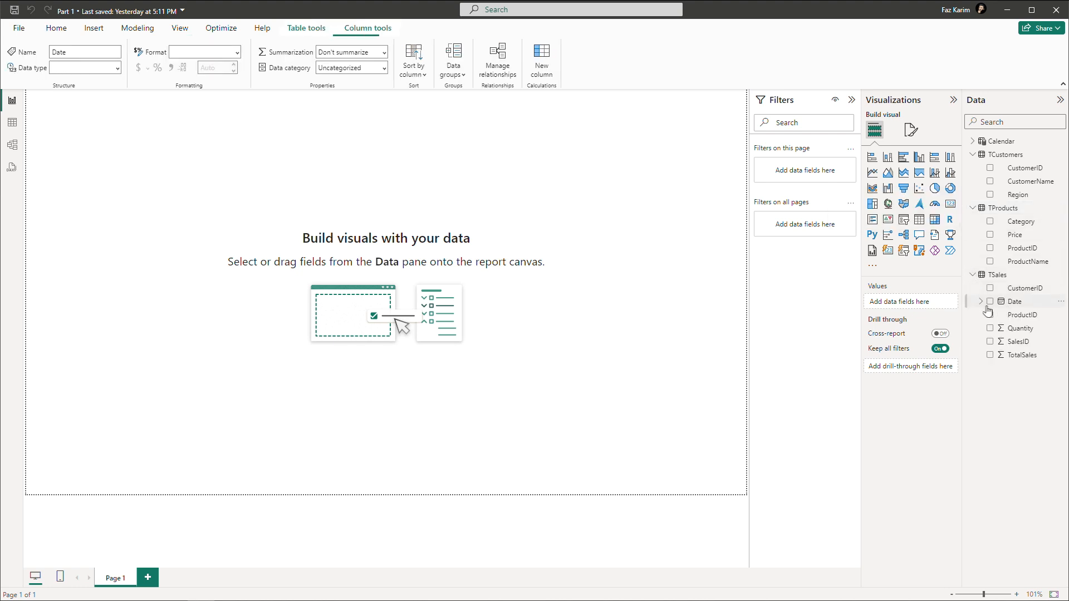
pyautogui.click(237, 52)
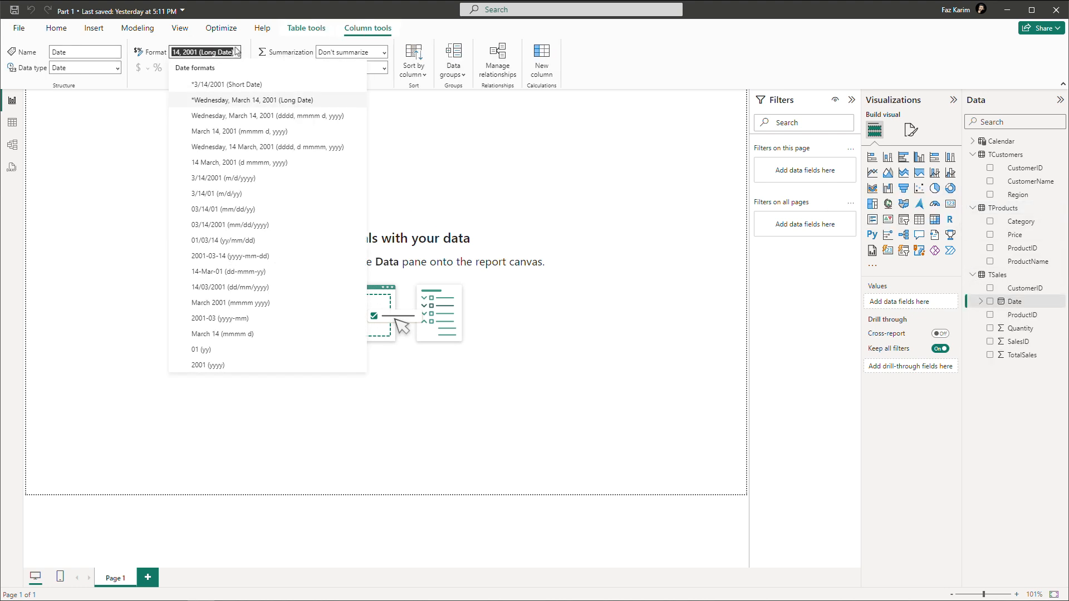
pyautogui.click(226, 85)
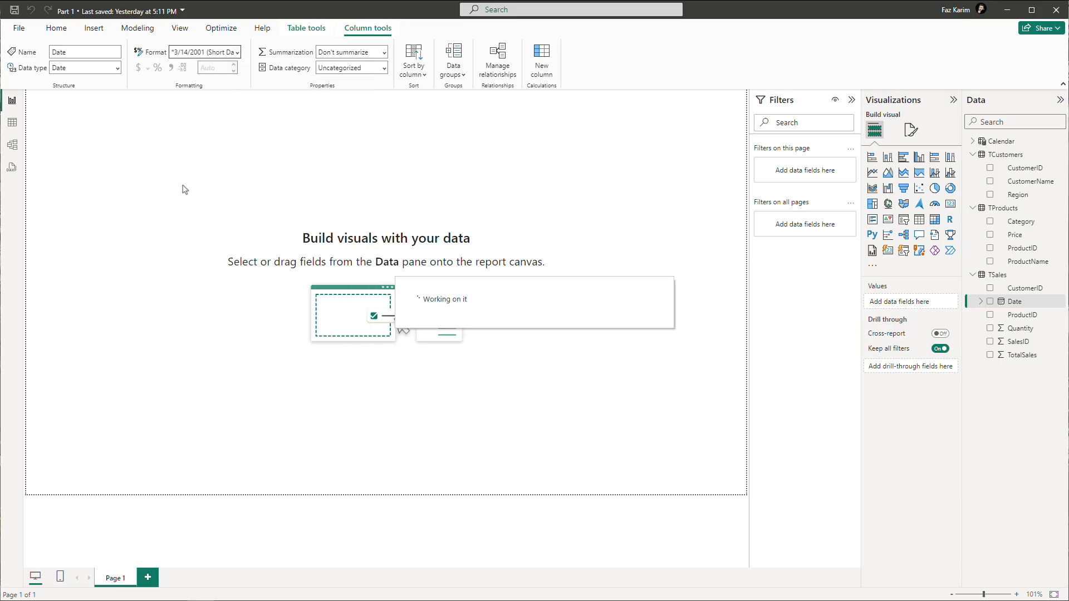
pyautogui.click(13, 145)
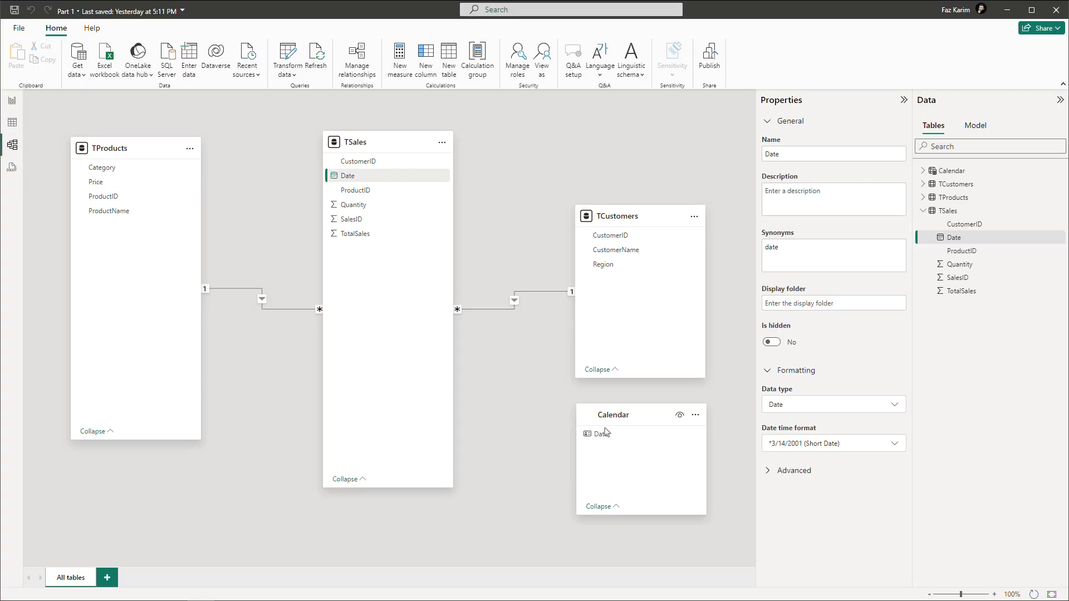
pyautogui.moveTo(607, 440); pyautogui.dragTo(386, 182)
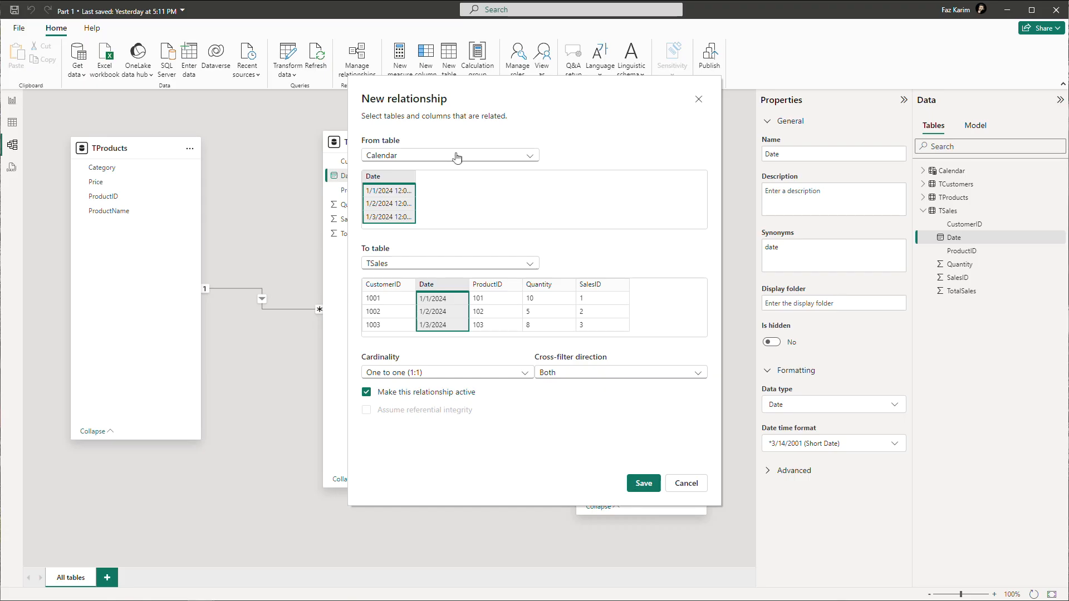
pyautogui.click(697, 99)
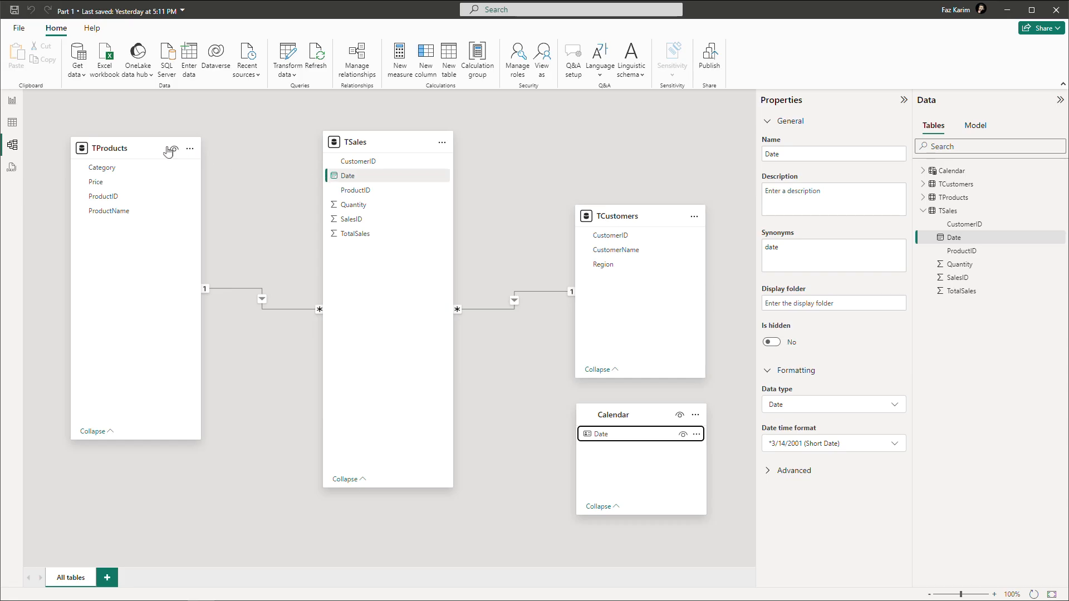
# - Add a calculated column to the Calendar table with the formula Month Number = MONTH('Calendar'[Date])
pyautogui.click(19, 128)
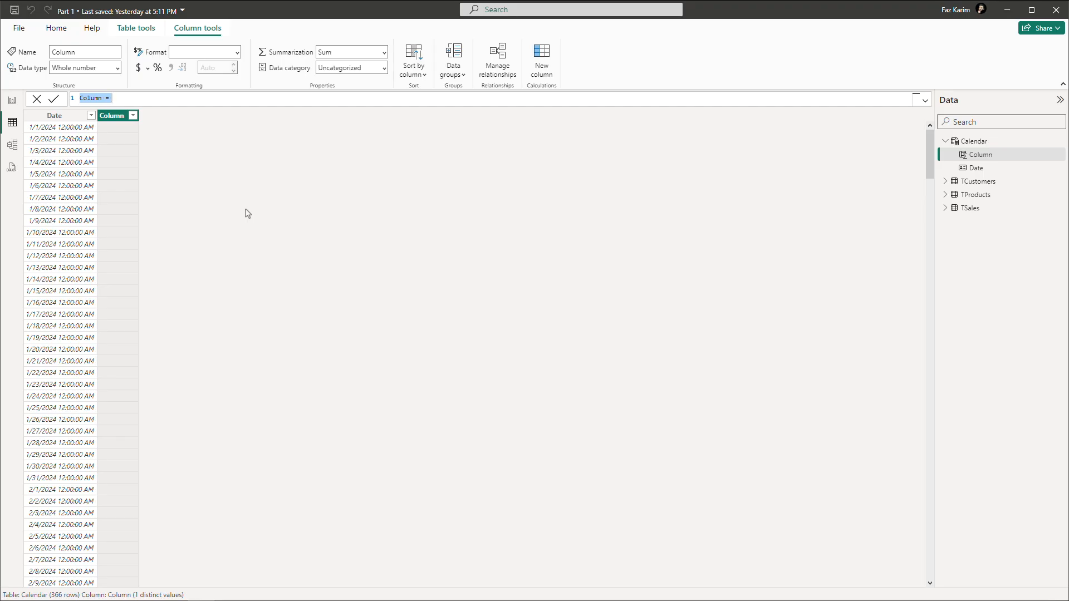
pyautogui.write('Month Number')
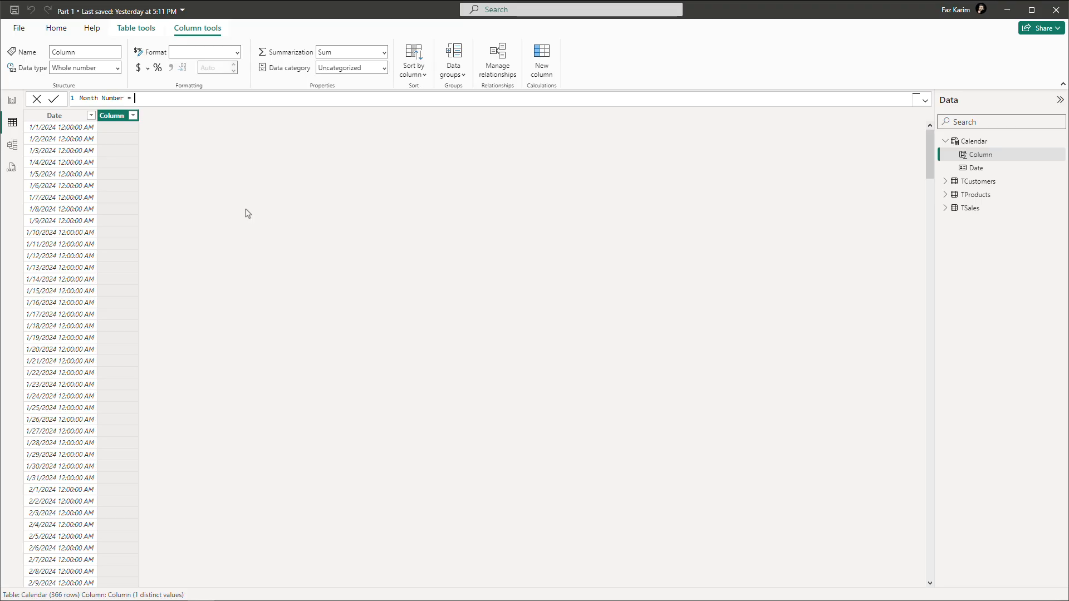
pyautogui.write(' = Month')
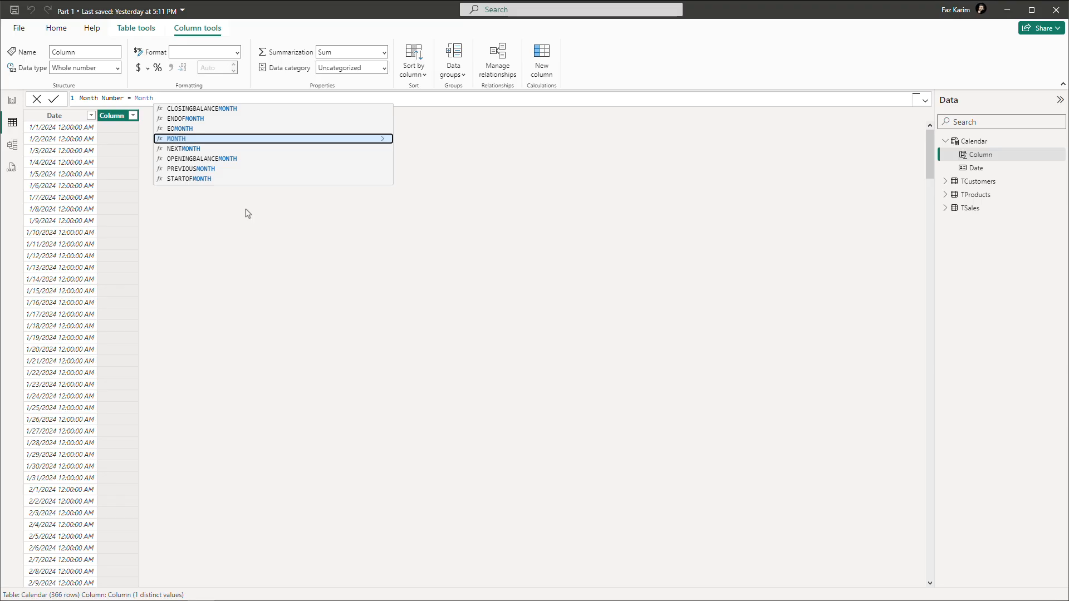
pyautogui.press('Tab')
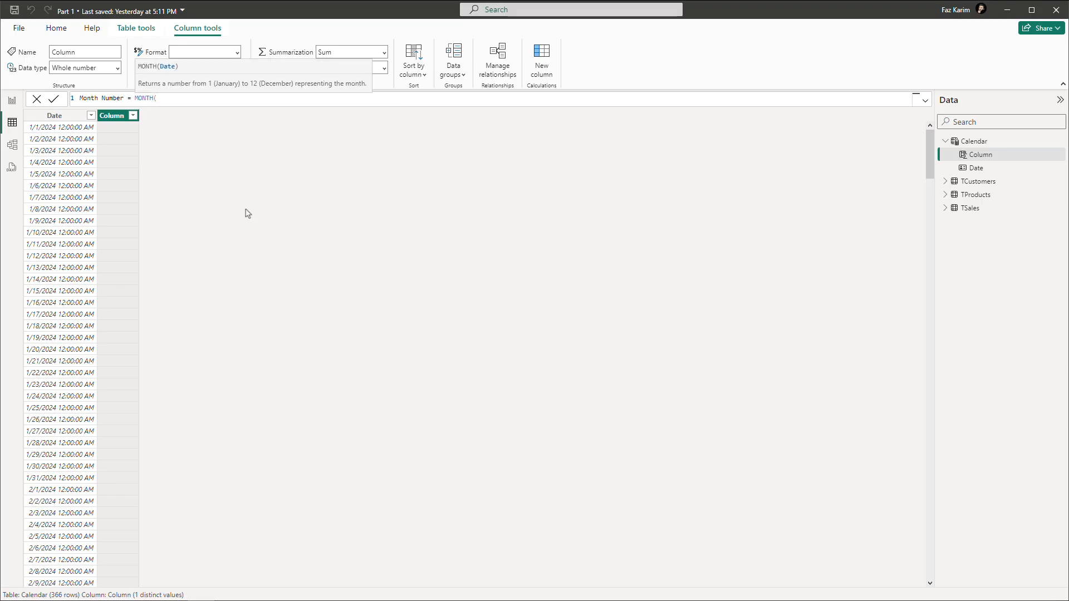
pyautogui.write('dat')
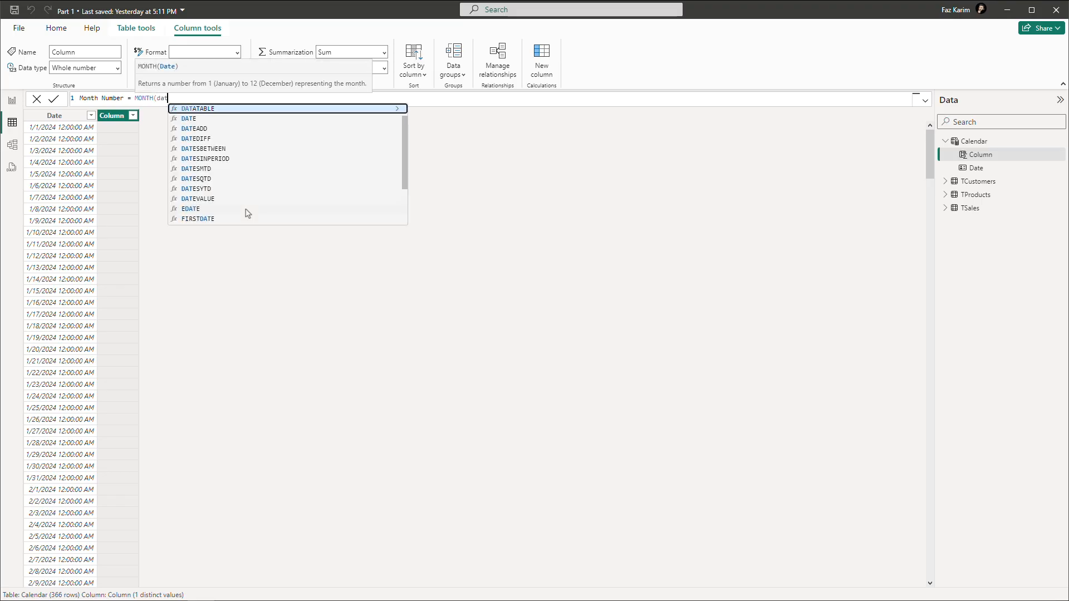
pyautogui.press('BackSpace')
pyautogui.press('BackSpace')
pyautogui.press('BackSpace')
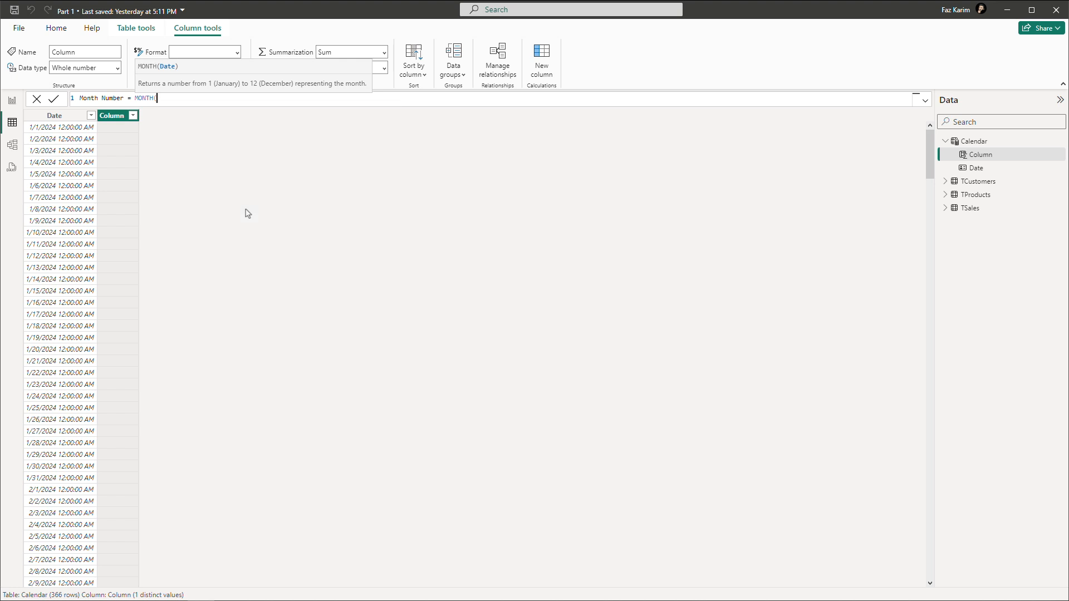
pyautogui.write('cae')
pyautogui.press('BackSpace')
pyautogui.write('l')
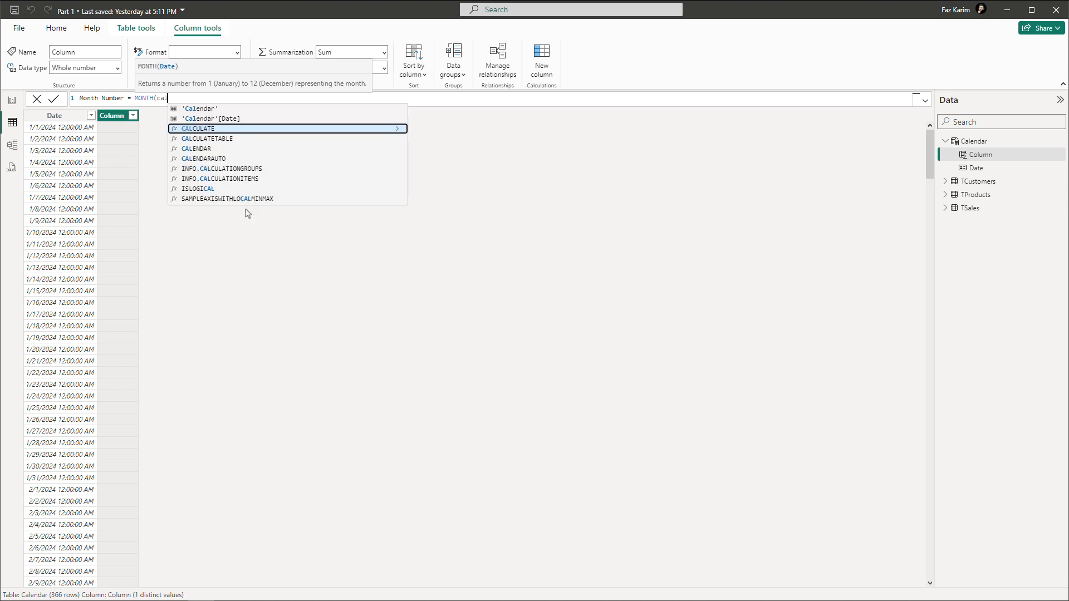
pyautogui.press('Up')
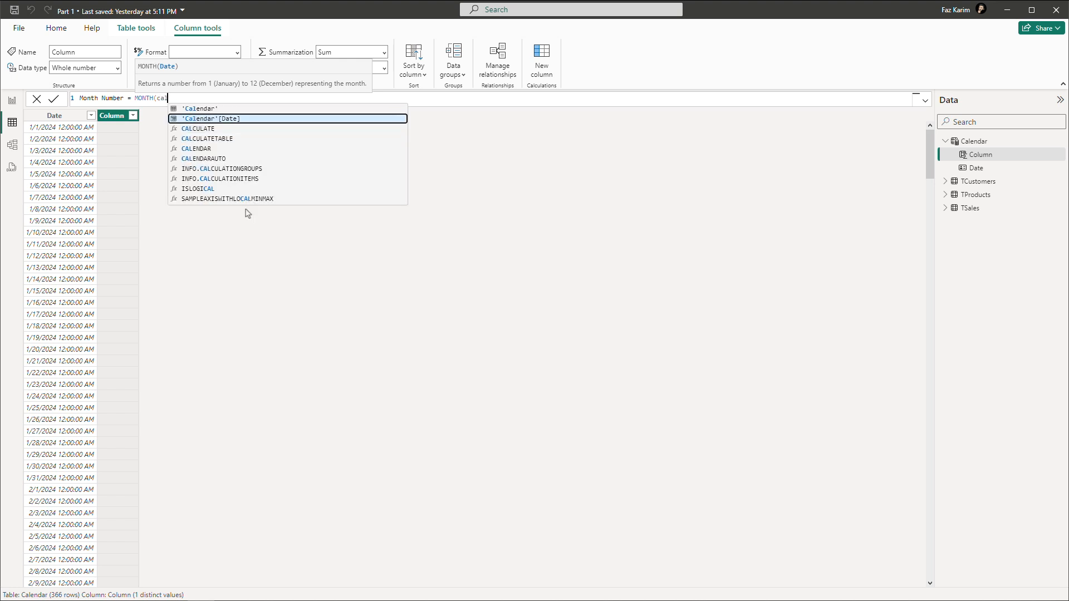
pyautogui.press('Tab')
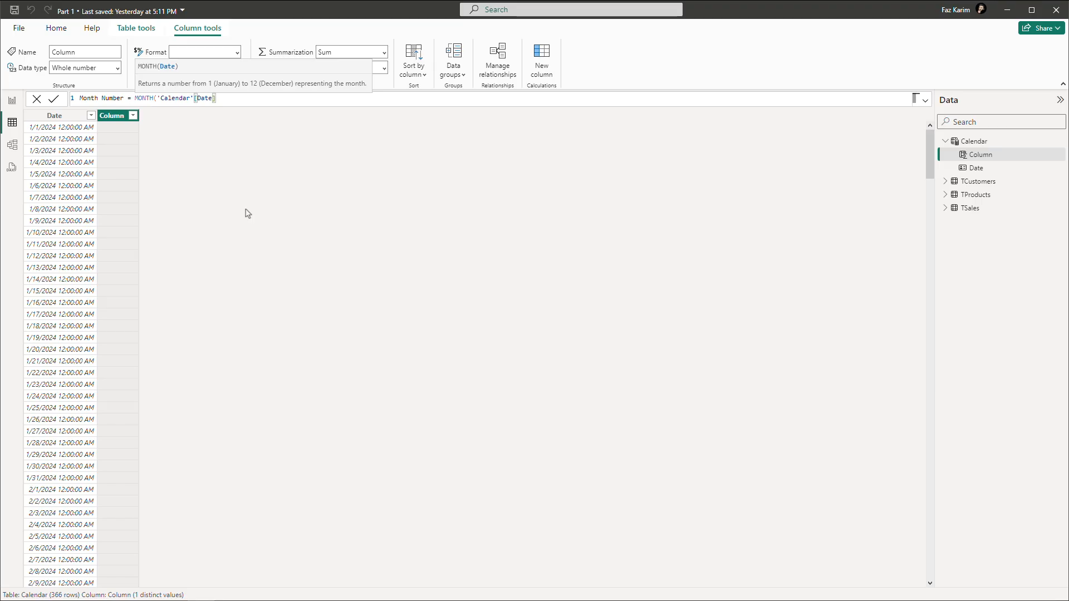
pyautogui.write(')')
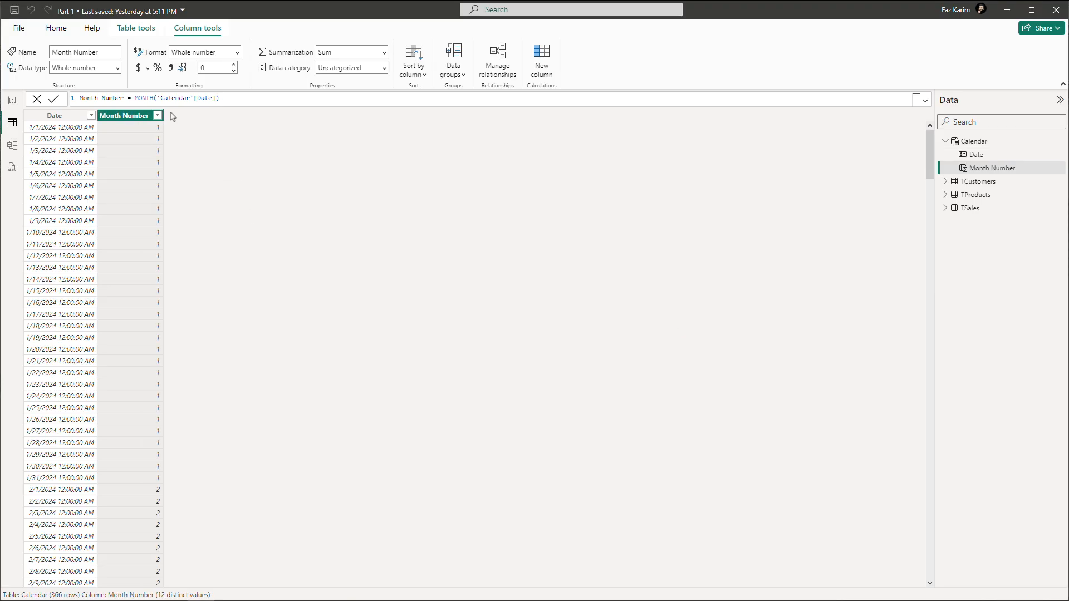
# - Set the data type of the Calendar table's Date column to Date
pyautogui.click(118, 68)
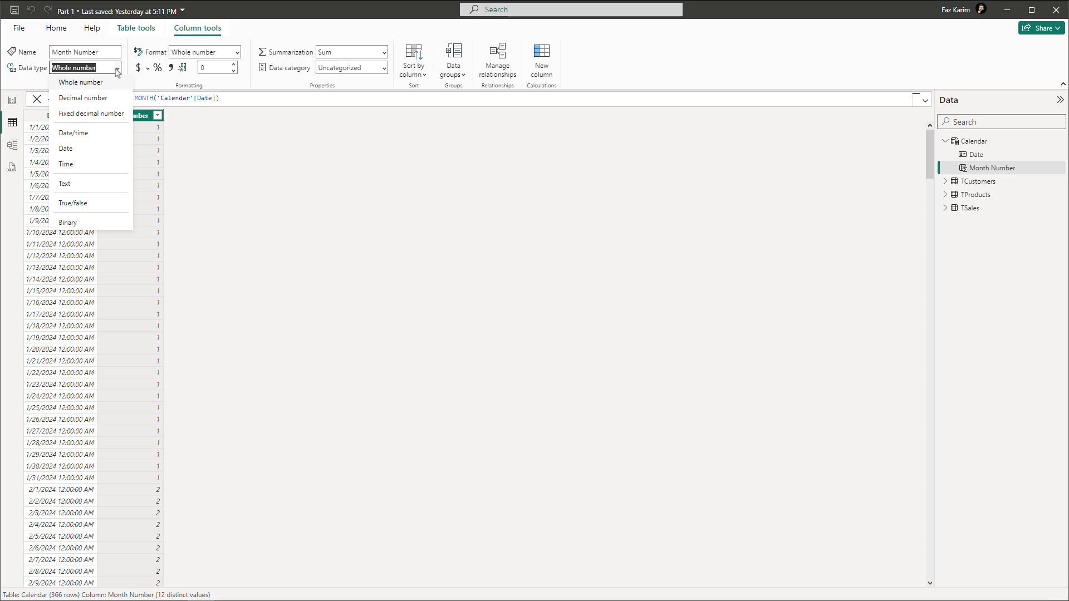
pyautogui.click(118, 69)
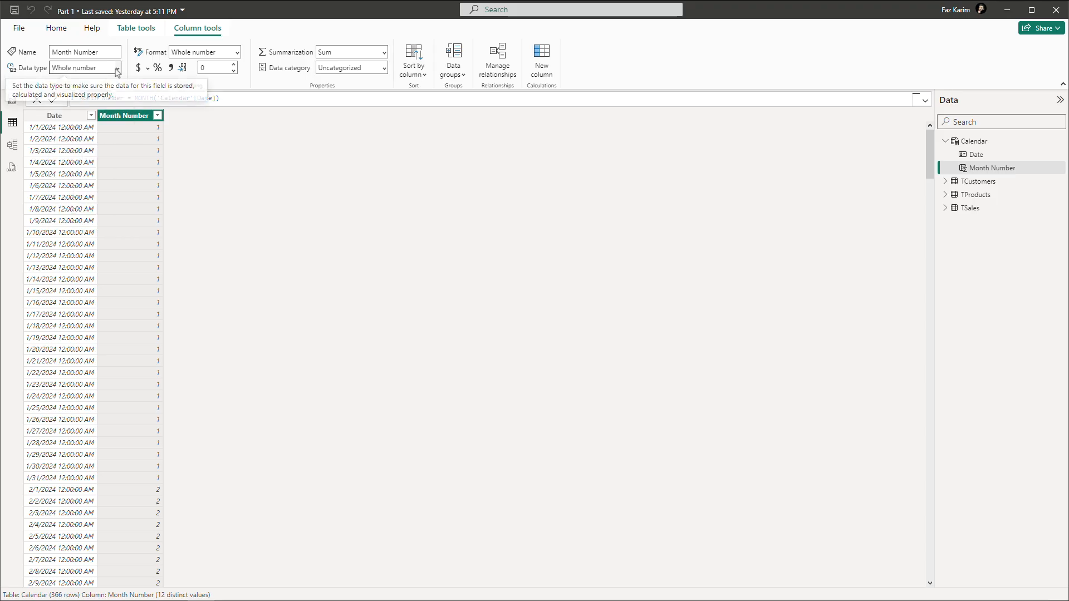
pyautogui.click(67, 120)
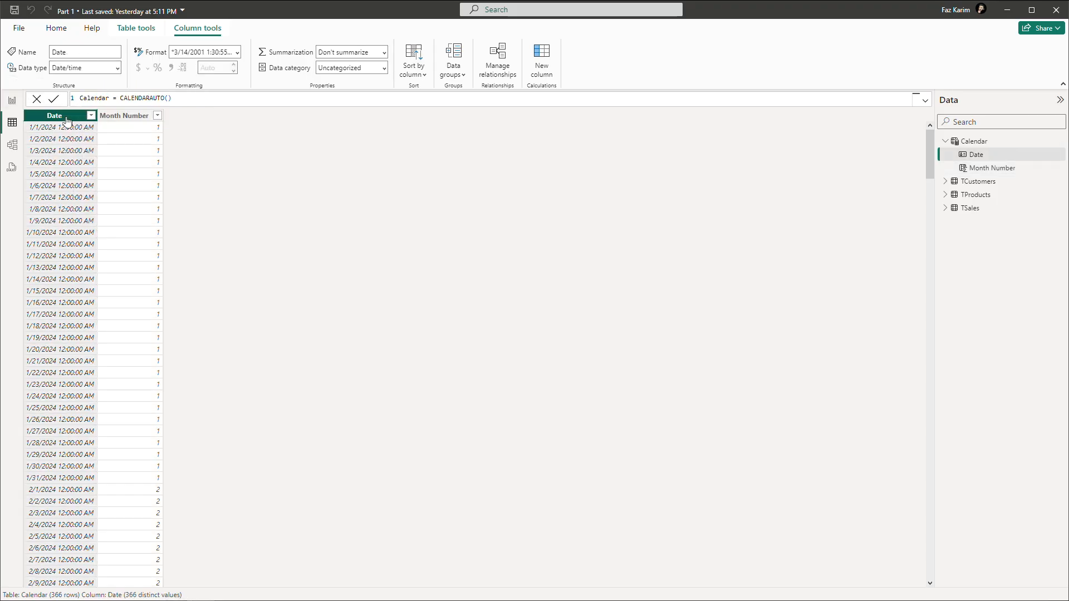
pyautogui.click(118, 69)
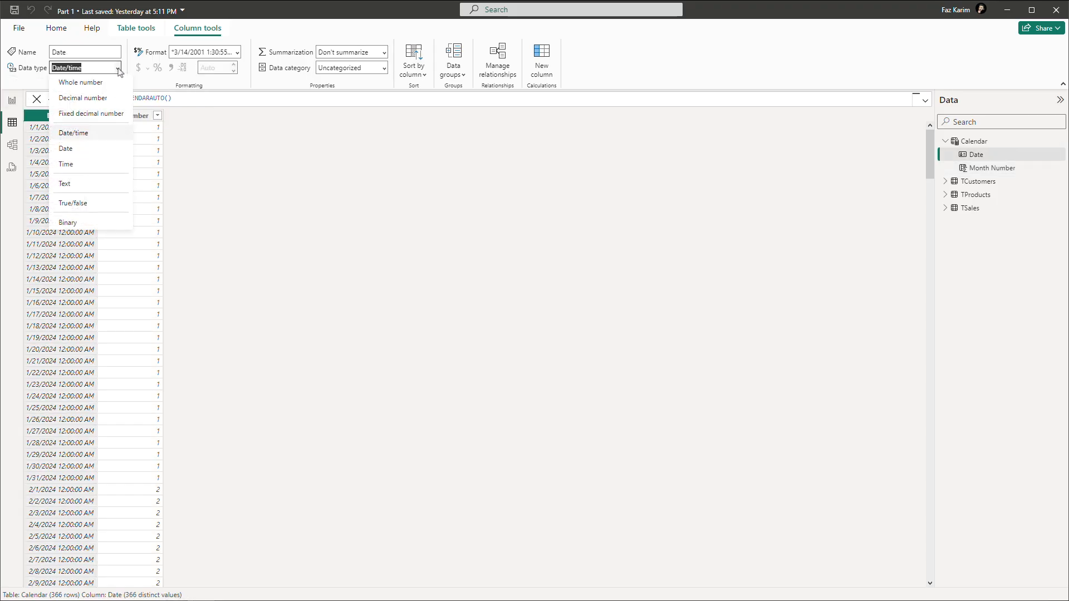
pyautogui.click(71, 153)
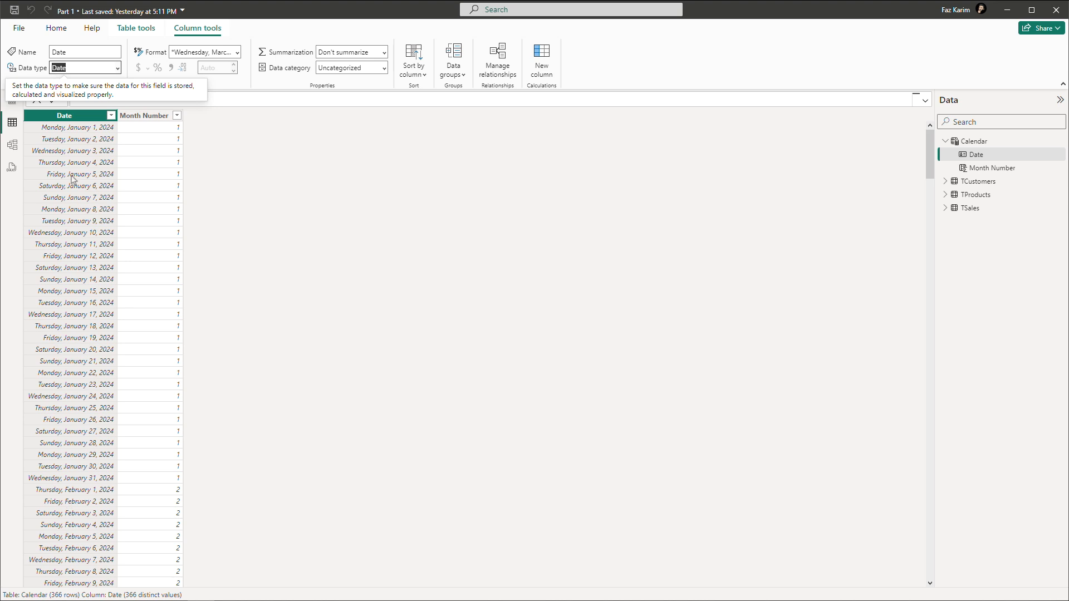
# - Add a Calendar column Month Name = FORMAT('Calendar'[Date], "mmmm") and sort it by Month Number
pyautogui.click(138, 116)
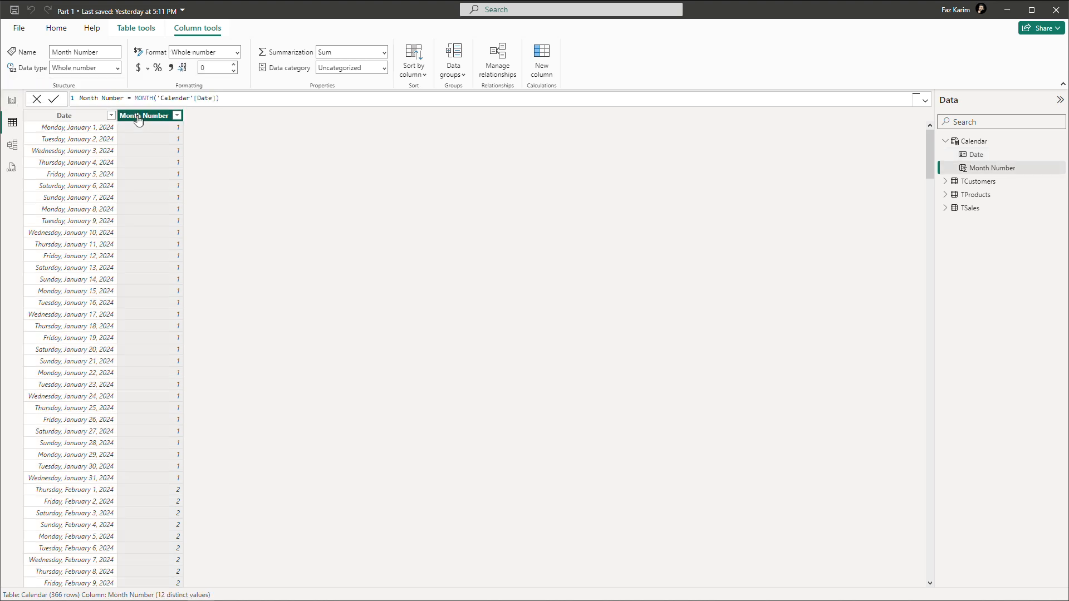
pyautogui.click(548, 58)
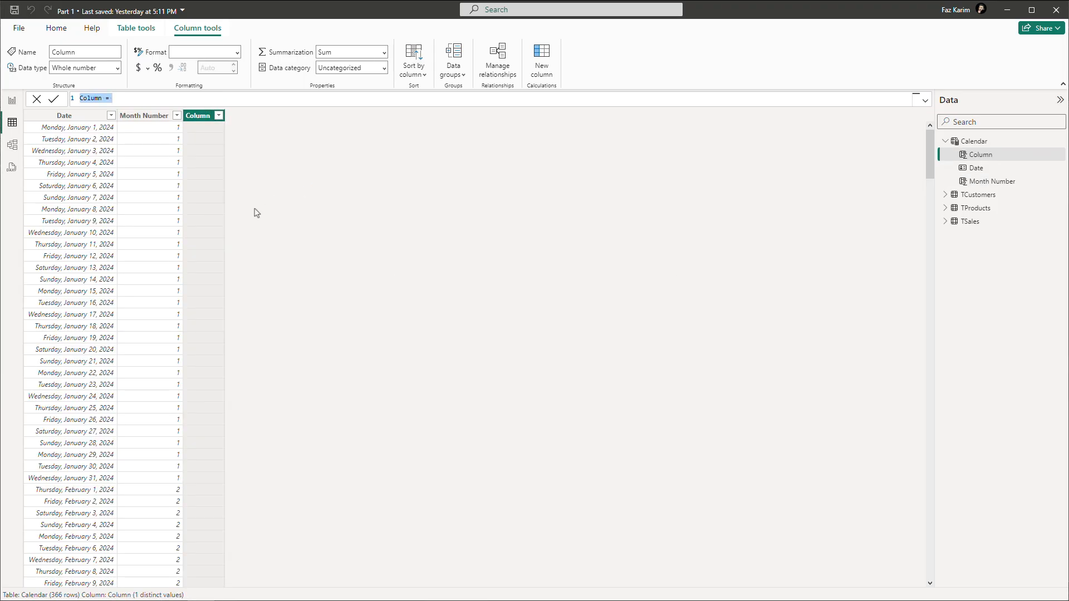
pyautogui.write('Month Name = FORMAT(')
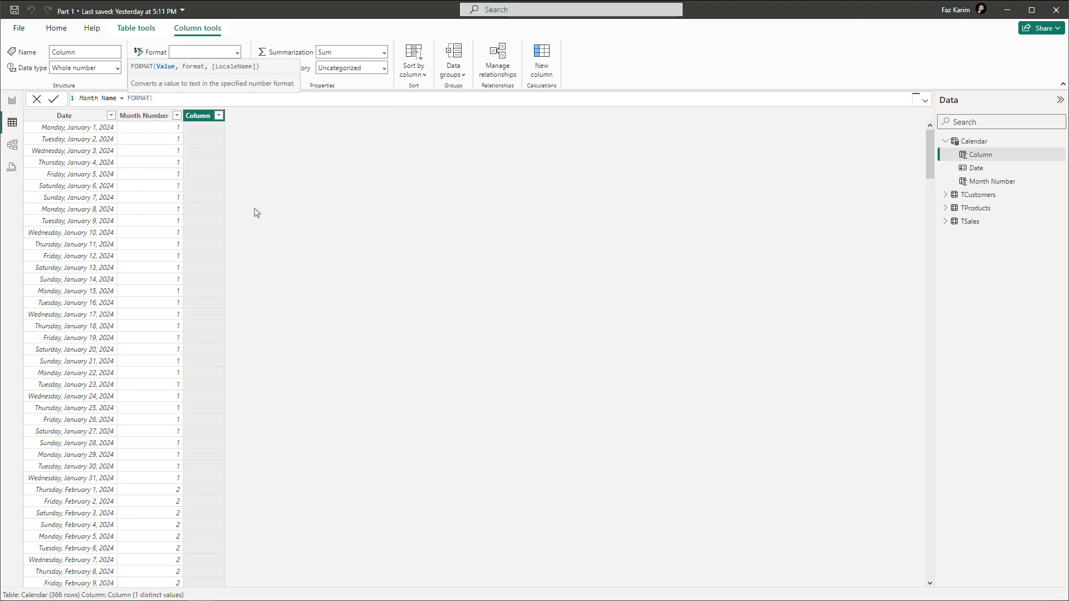
pyautogui.write('cal')
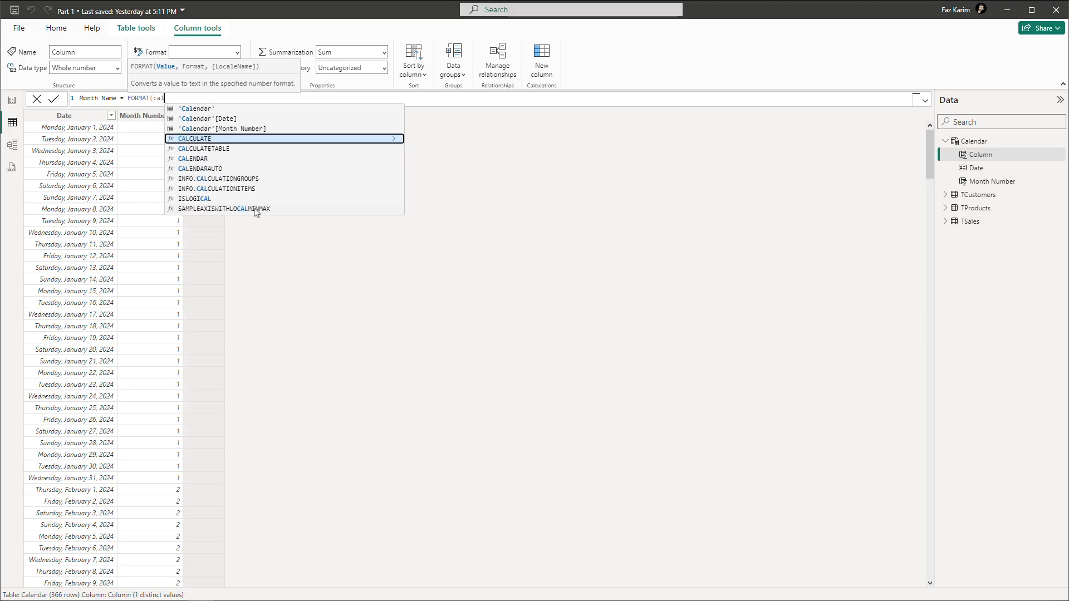
pyautogui.press('Up')
pyautogui.press('Up')
pyautogui.press('Tab')
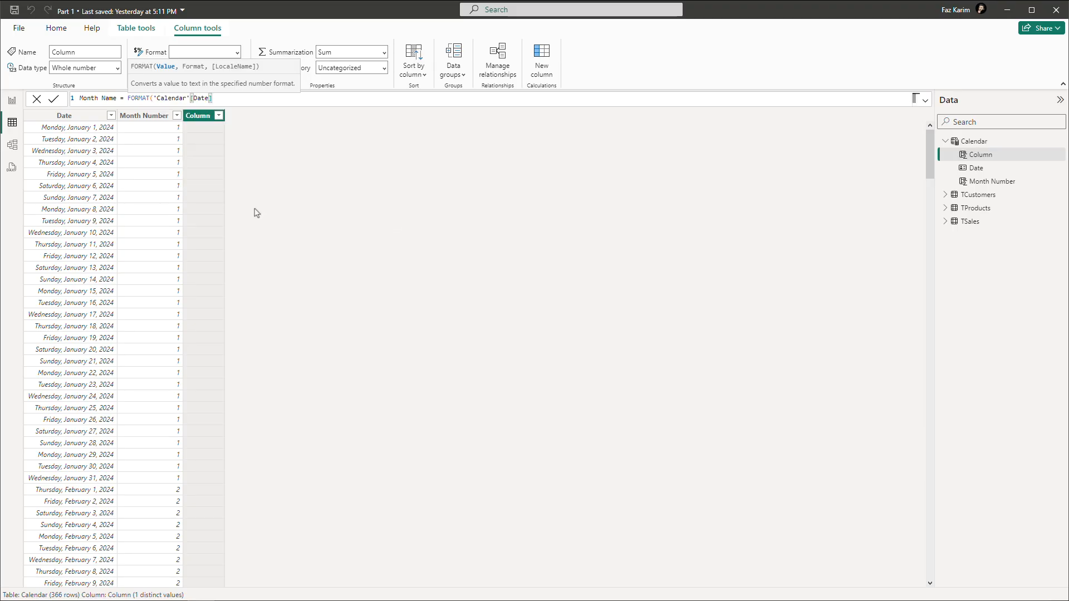
pyautogui.write(', "mmmm')
pyautogui.hotkey('shift', 'Return')
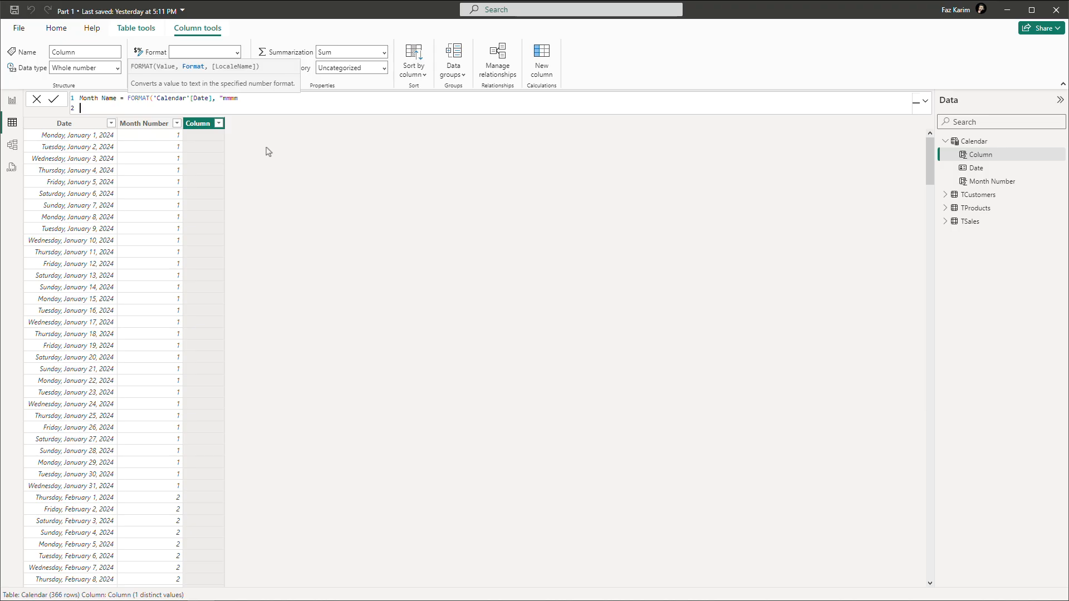
pyautogui.click(268, 103)
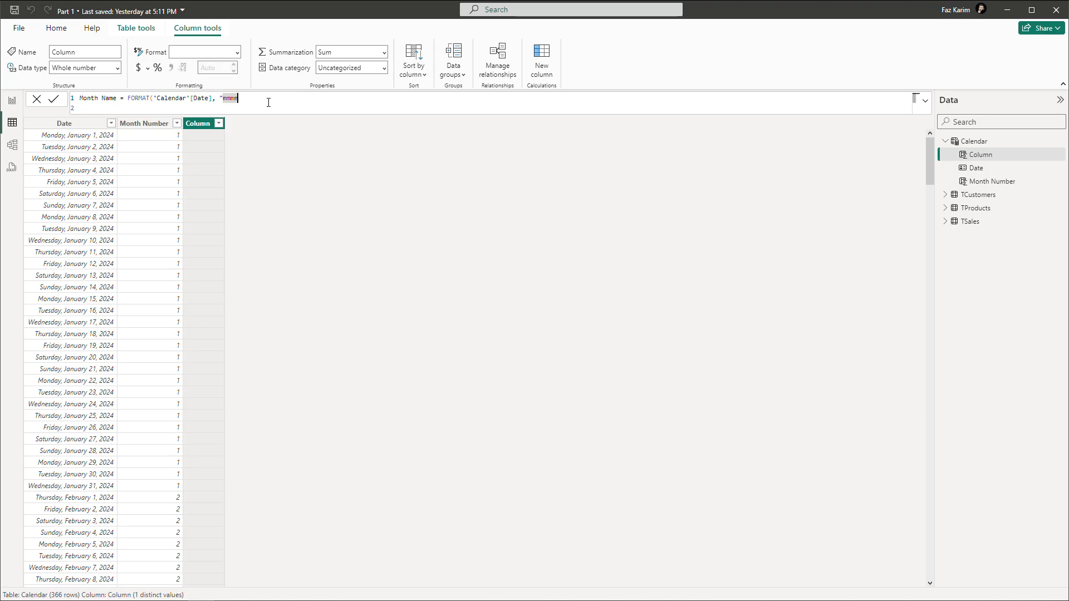
pyautogui.write('")')
pyautogui.press('Return')
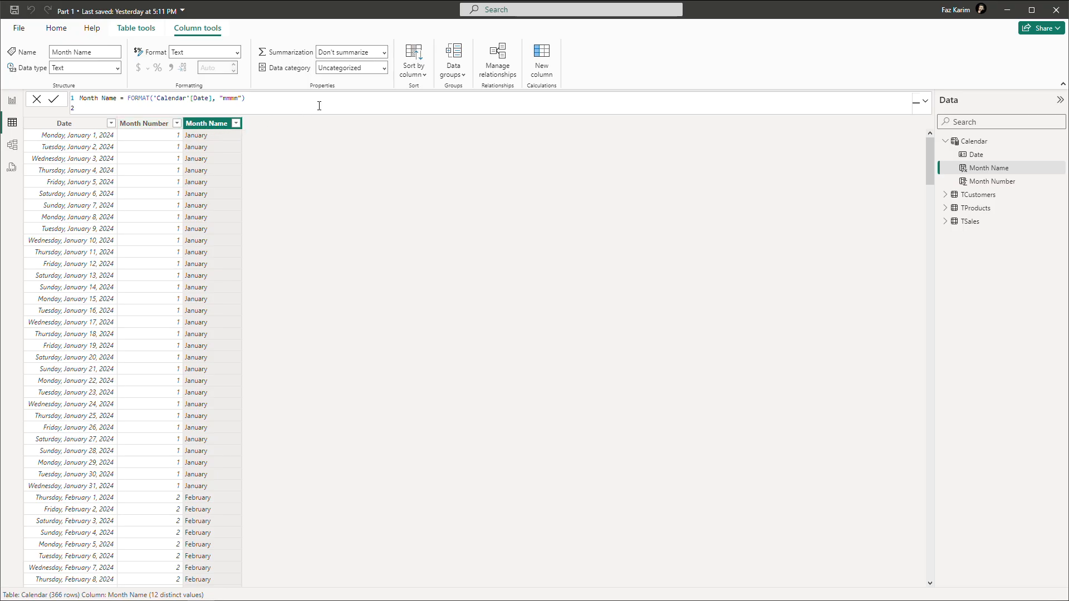
pyautogui.click(421, 80)
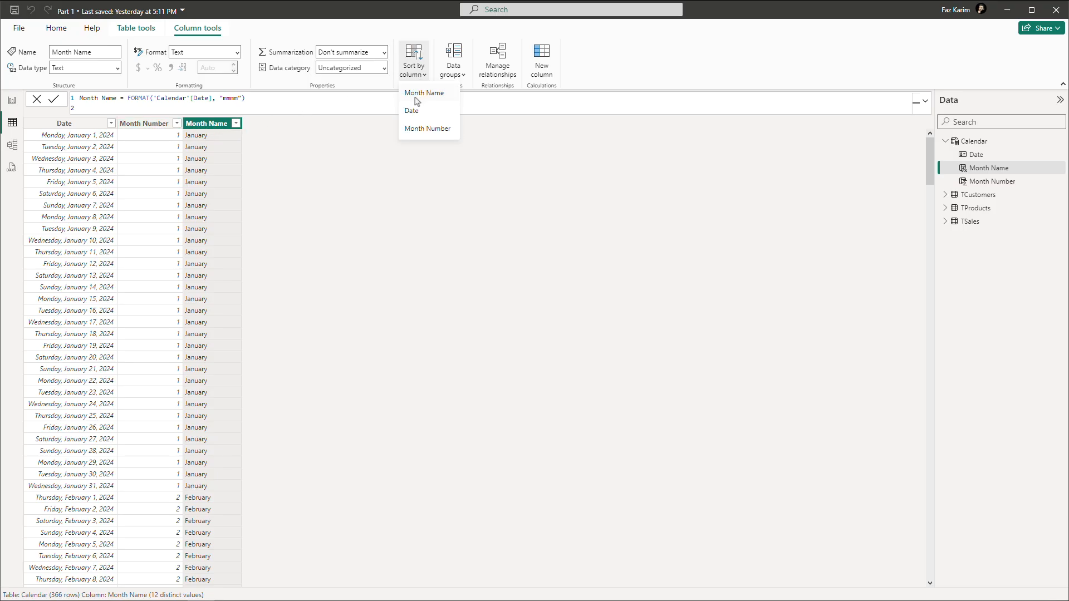
pyautogui.click(415, 130)
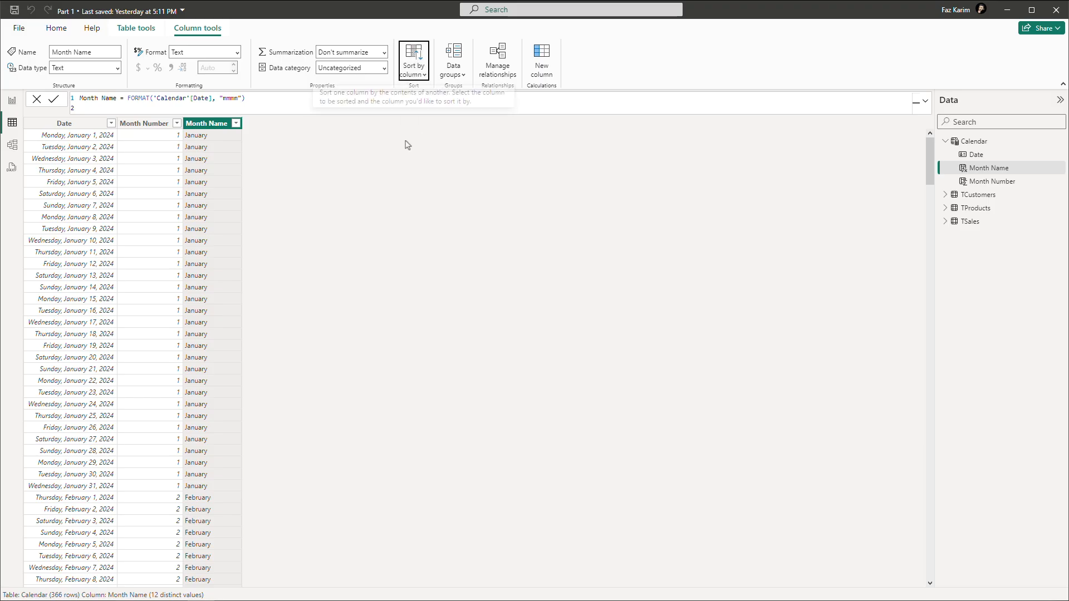
# - Add a calculated column to the Calendar table with the formula Year = YEAR('Calendar'[Date])
pyautogui.click(532, 75)
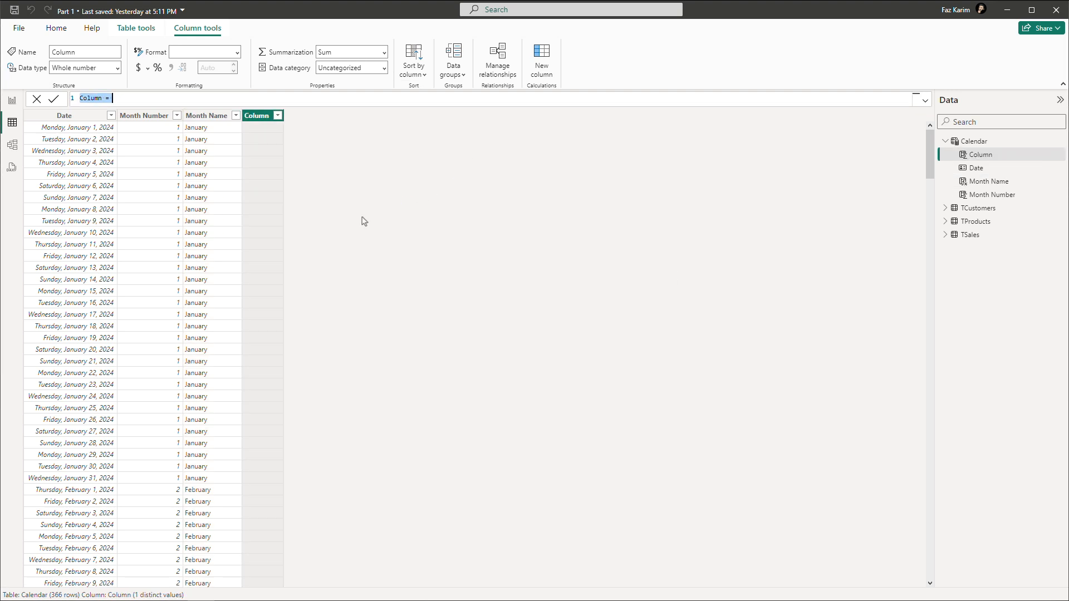
pyautogui.press('BackSpace')
pyautogui.write('Year ')
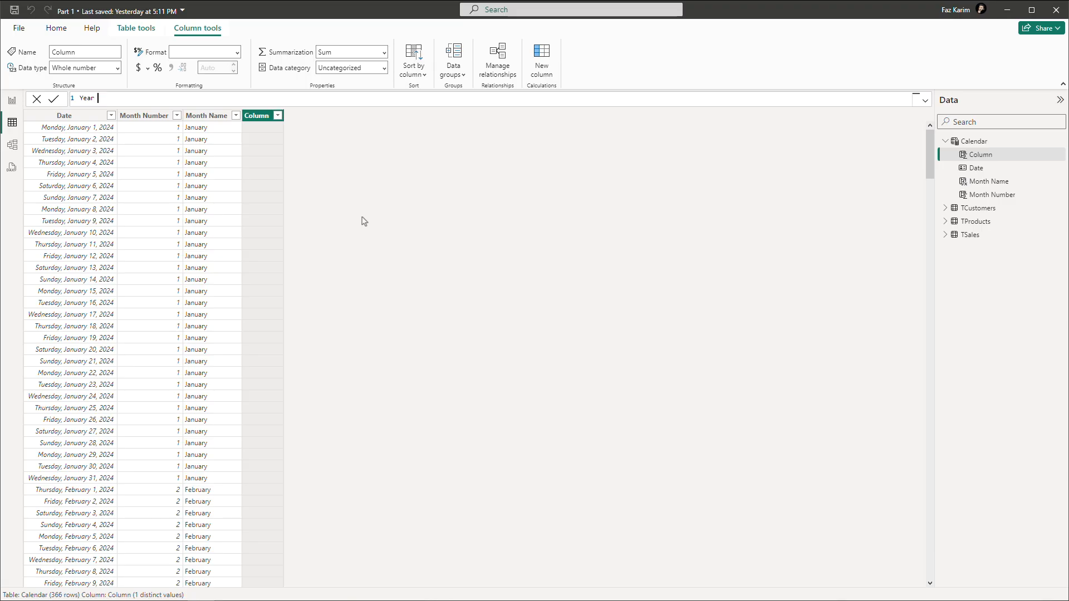
pyautogui.write('= Year')
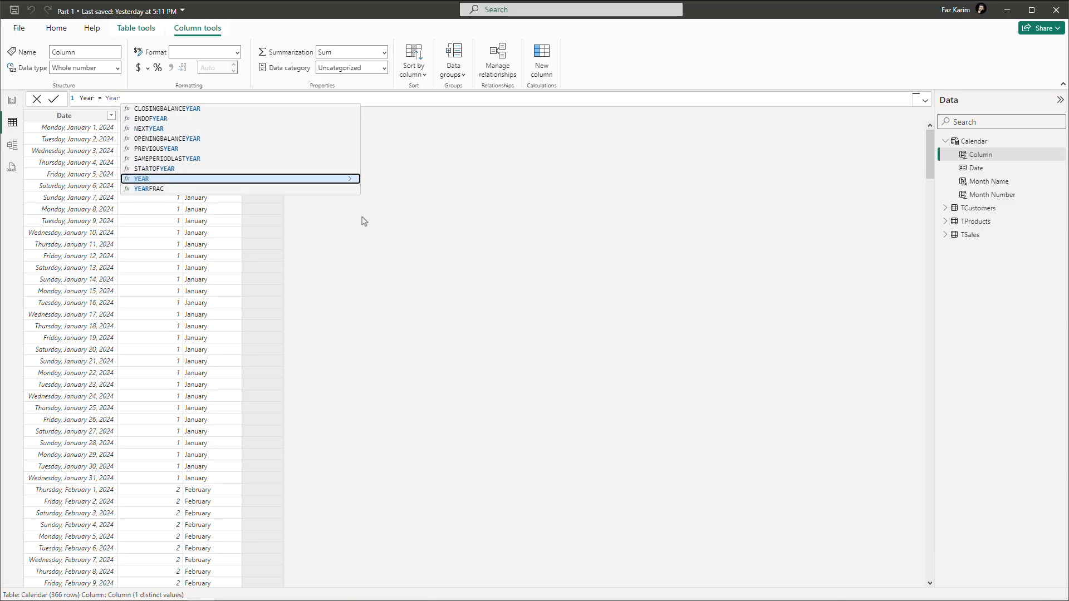
pyautogui.press('Tab')
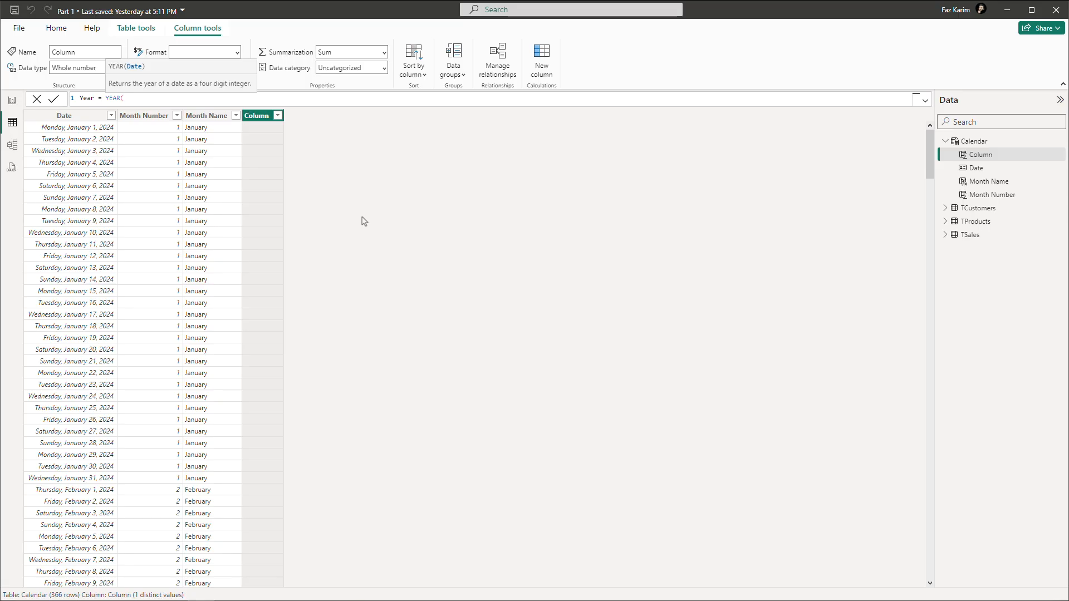
pyautogui.write('cal')
pyautogui.press('Up')
pyautogui.press('Up')
pyautogui.press('Up')
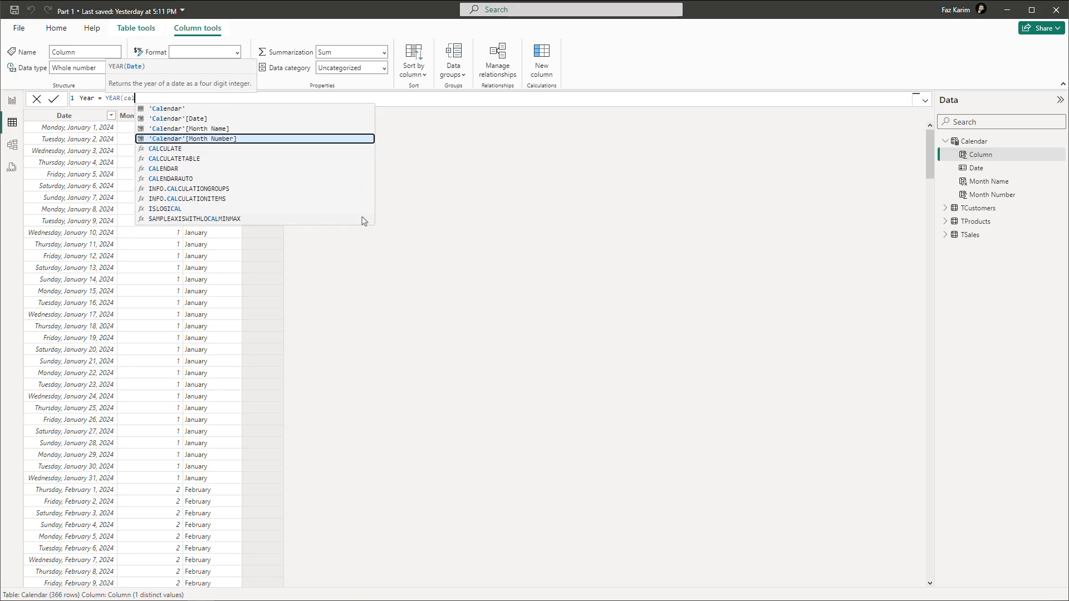
pyautogui.press('Tab')
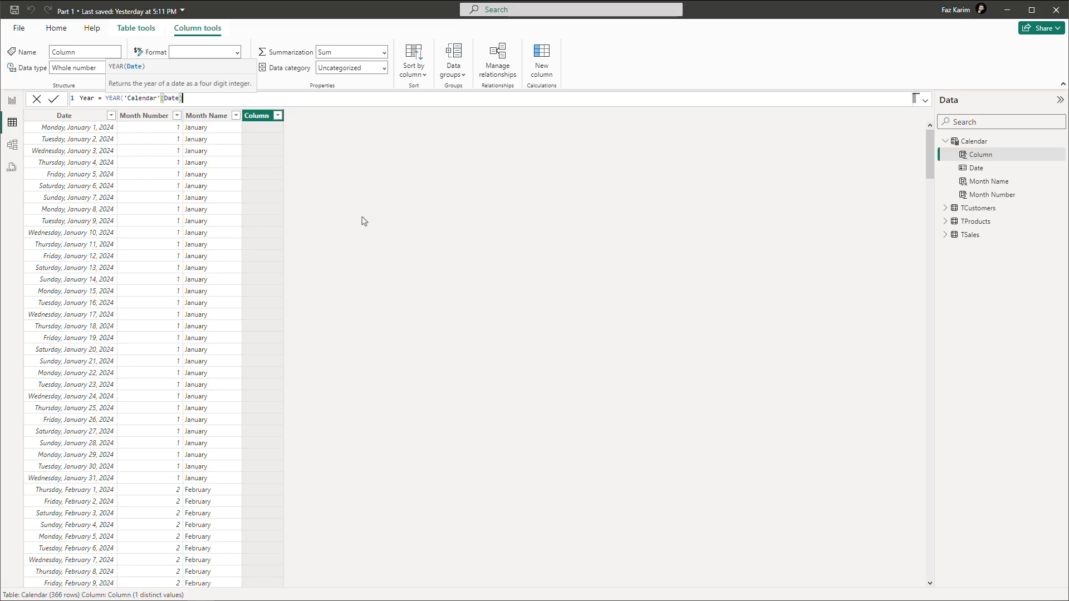
pyautogui.write(')')
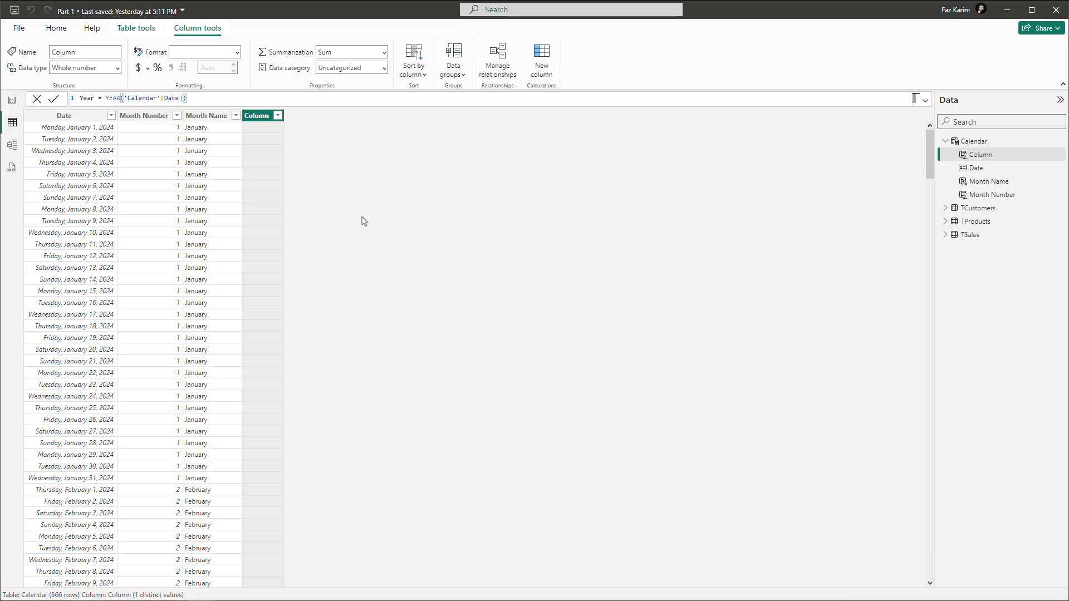
pyautogui.press('Return')
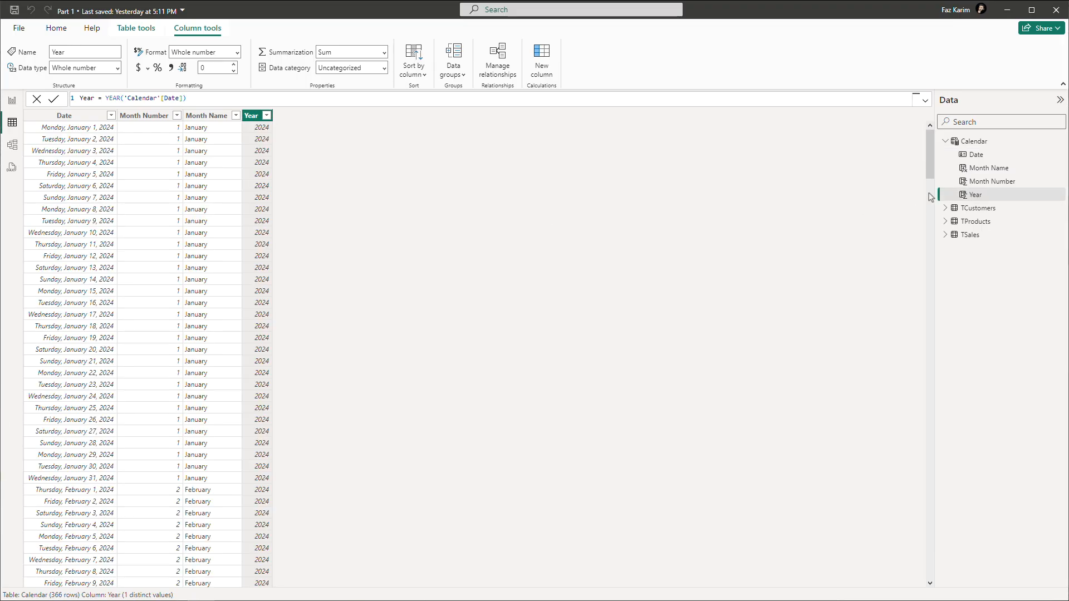
# - Examine the fields of the Calendar, TCustomers, TProducts and TSales tables in the report view
pyautogui.moveTo(935, 191); pyautogui.dragTo(845, 191)
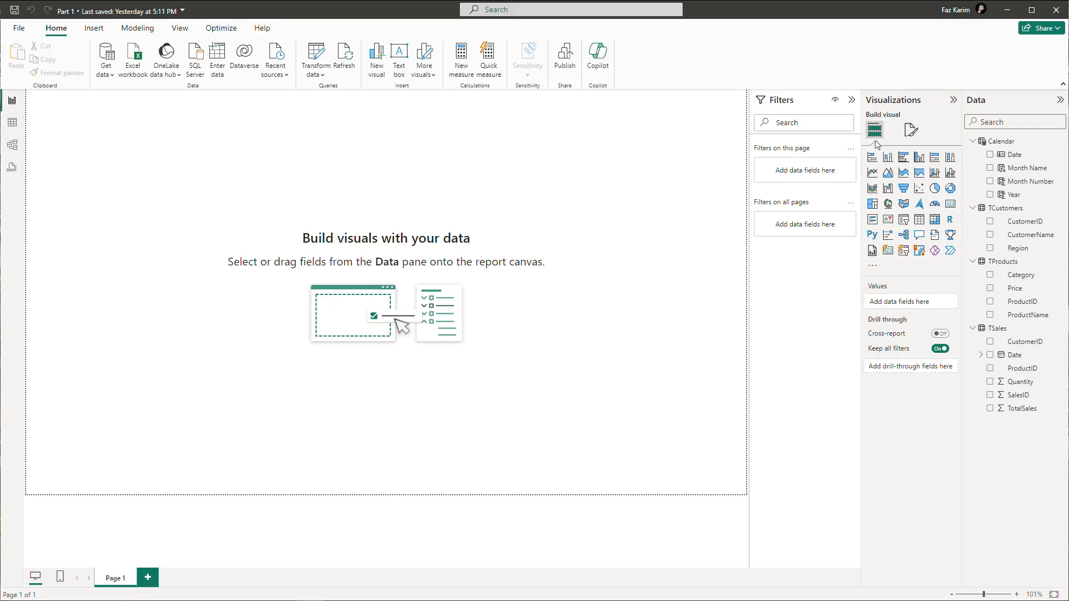
pyautogui.click(972, 142)
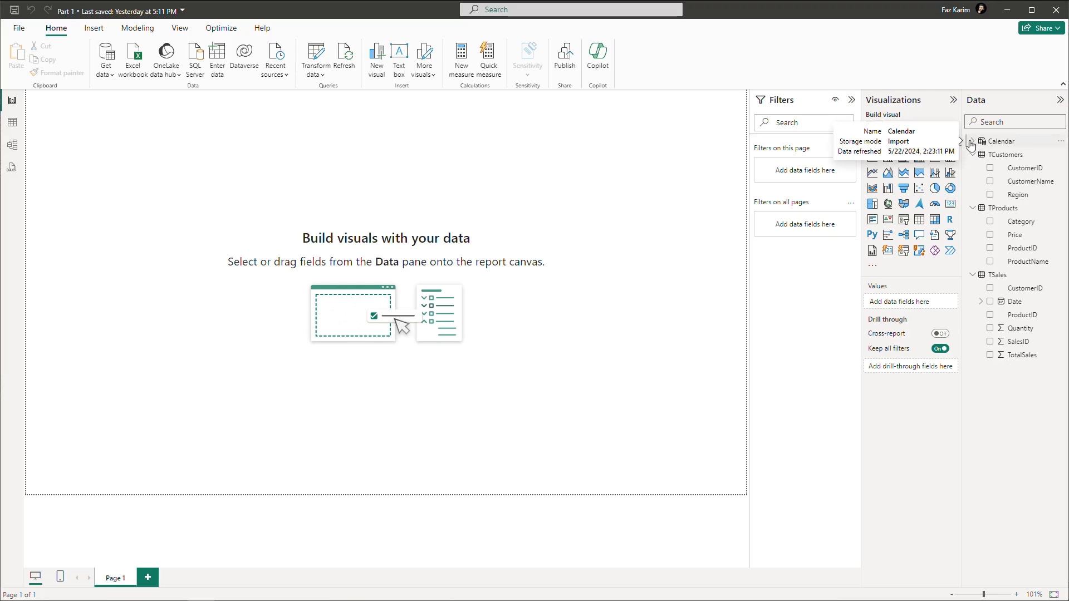
pyautogui.click(972, 142)
pyautogui.click(973, 209)
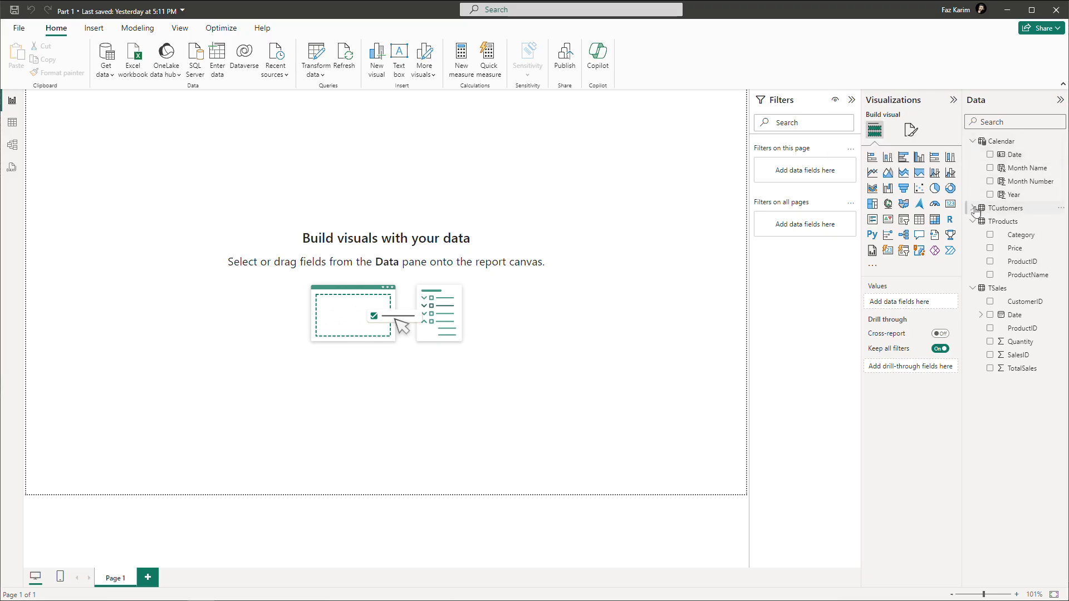
pyautogui.click(973, 209)
pyautogui.click(973, 263)
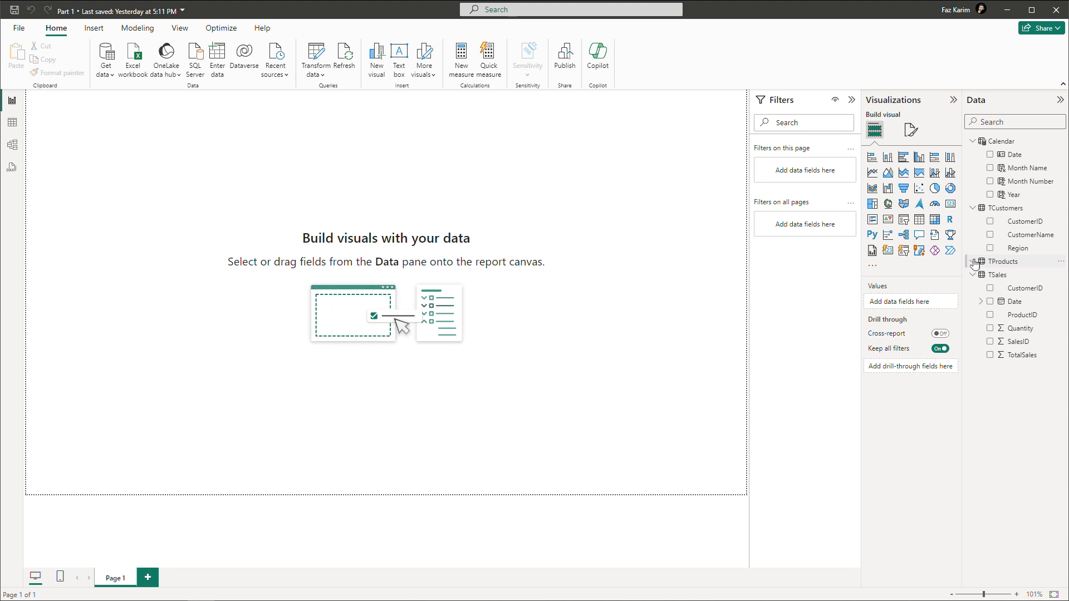
pyautogui.click(973, 262)
pyautogui.click(973, 328)
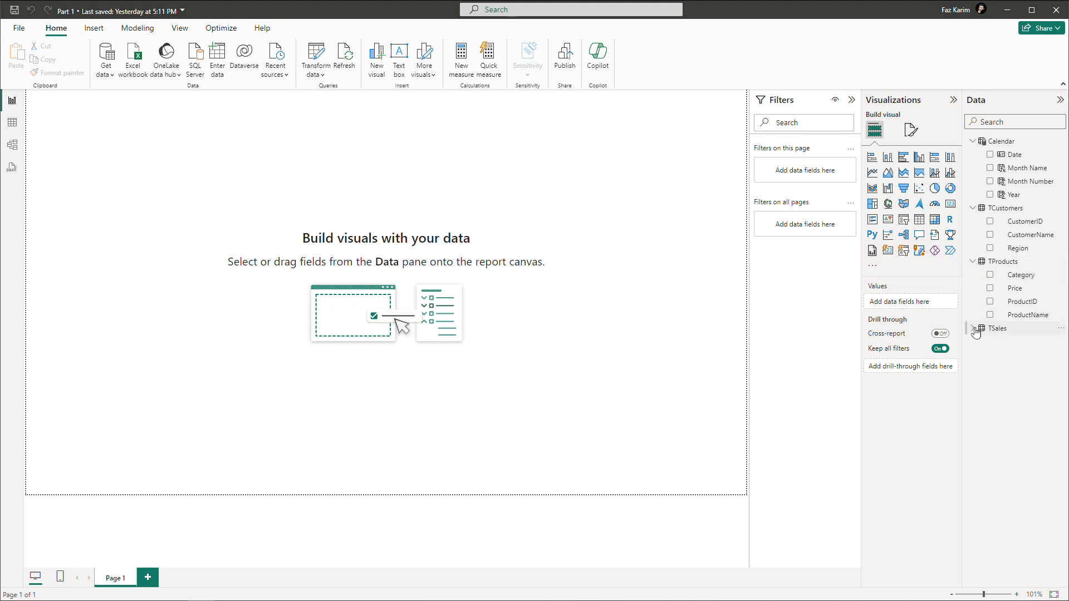
pyautogui.click(973, 328)
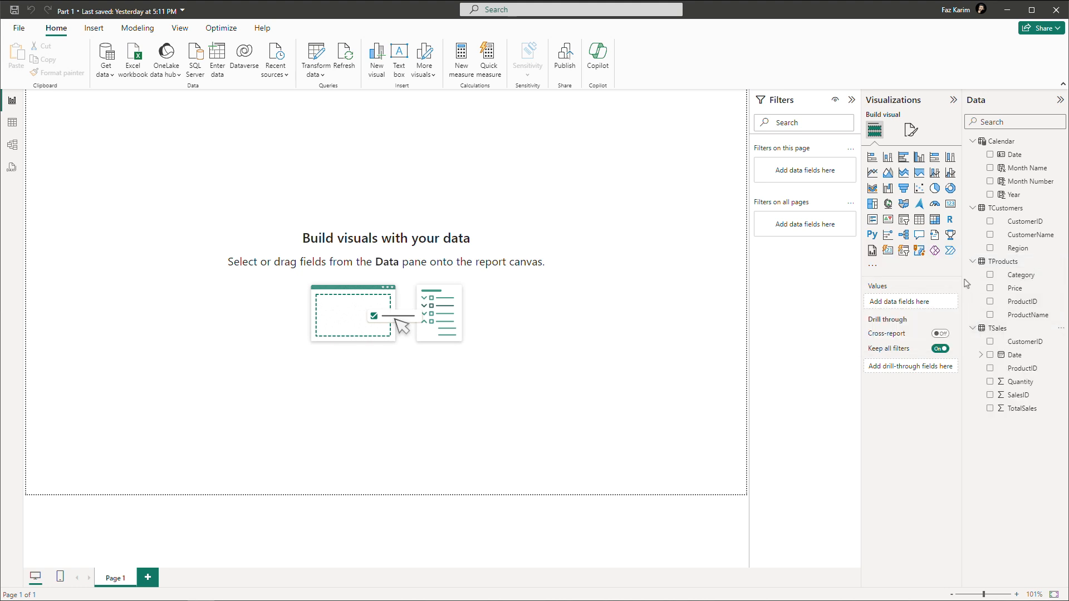
pyautogui.moveTo(962, 274)
pyautogui.mouseDown()
pyautogui.moveTo(835, 286)
pyautogui.moveTo(957, 289)
pyautogui.mouseUp()
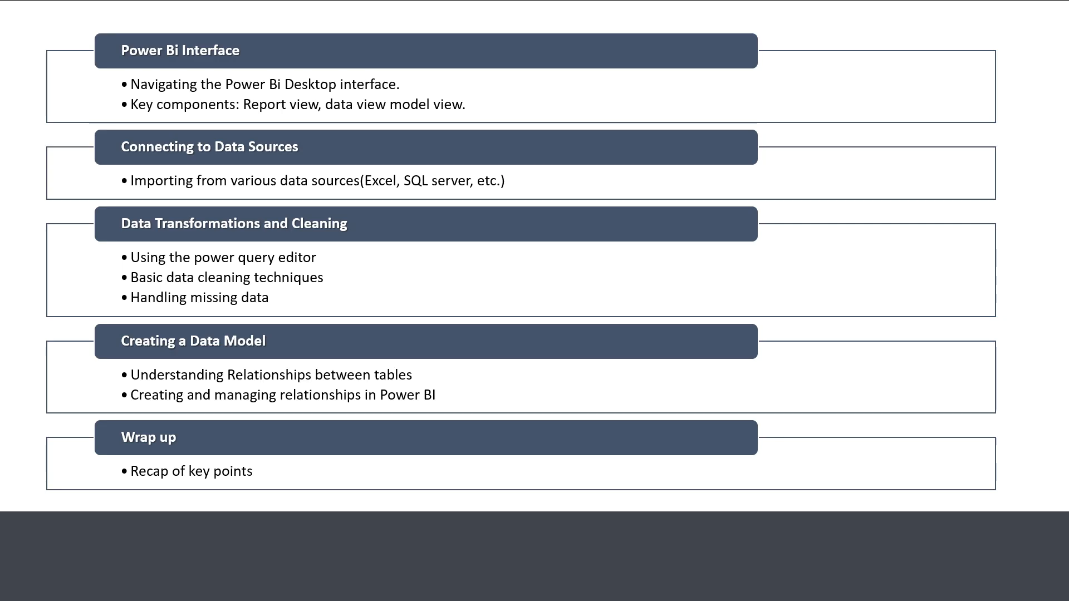